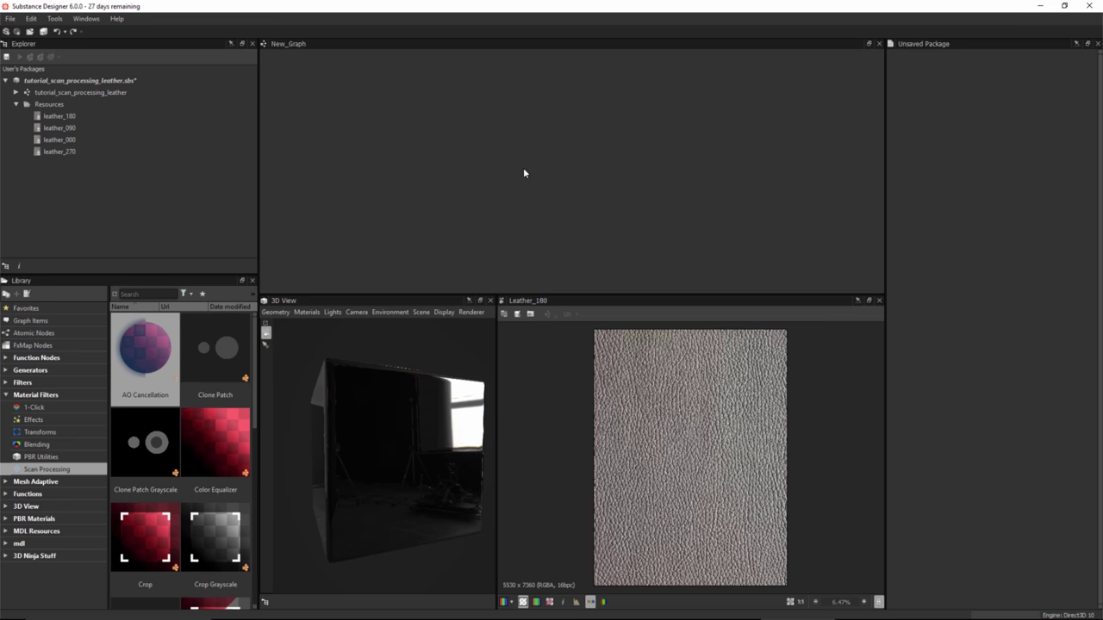
Create a new substance graph from the Scan Processing Physically Based (Metallic/Roughness) template and look over its nodes
{"action": "left_click", "coordinate": [11, 18]}
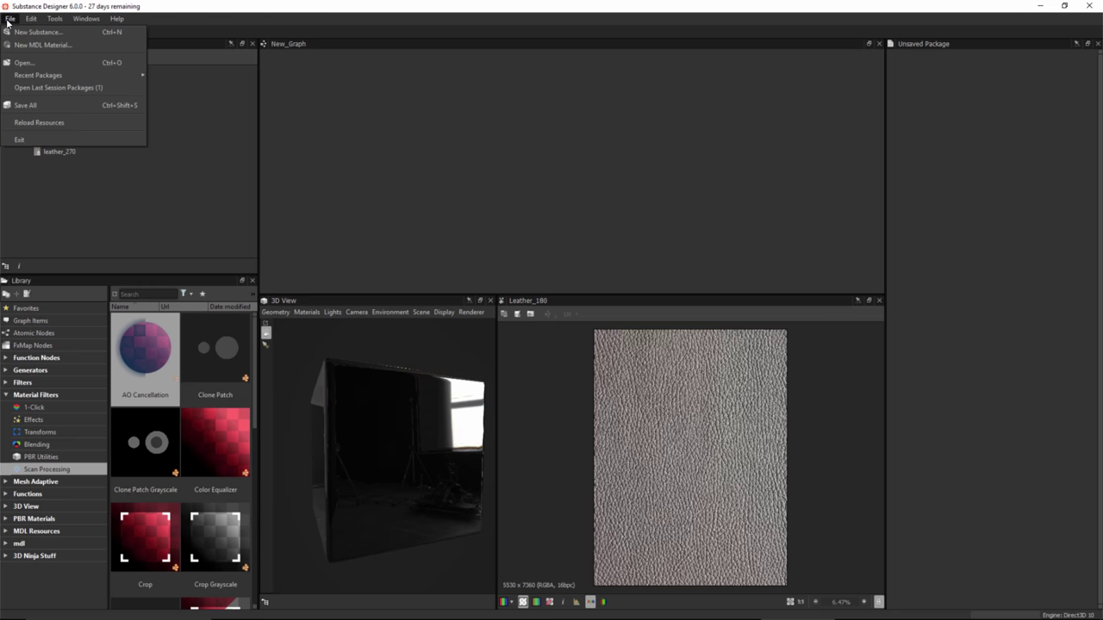
{"action": "key", "text": "Escape"}
{"action": "left_click", "coordinate": [7, 32]}
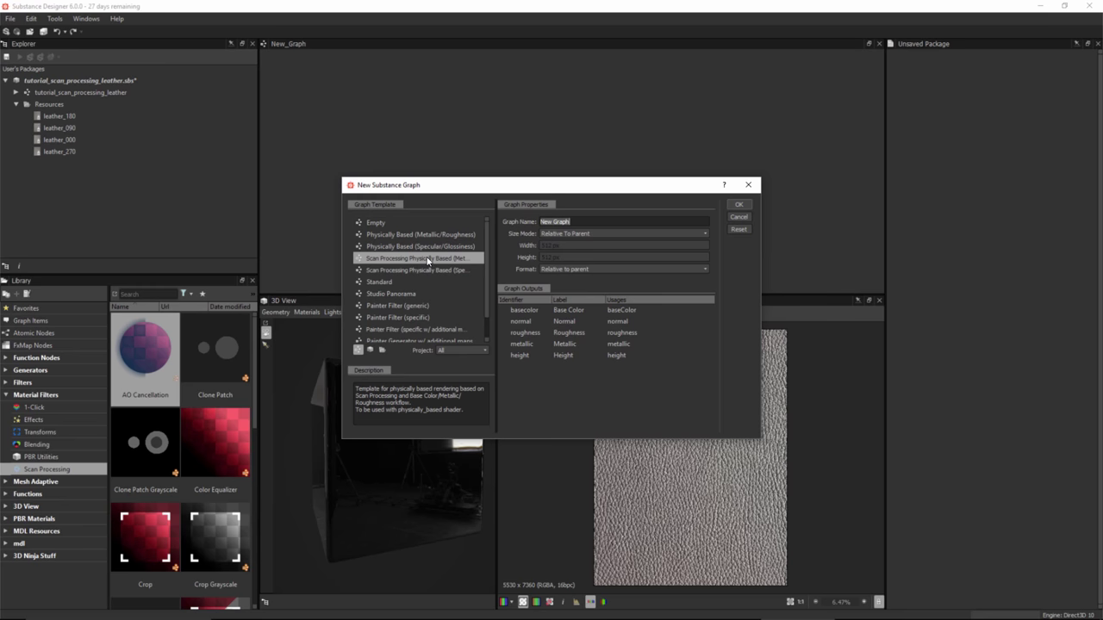
{"action": "left_click", "coordinate": [739, 204]}
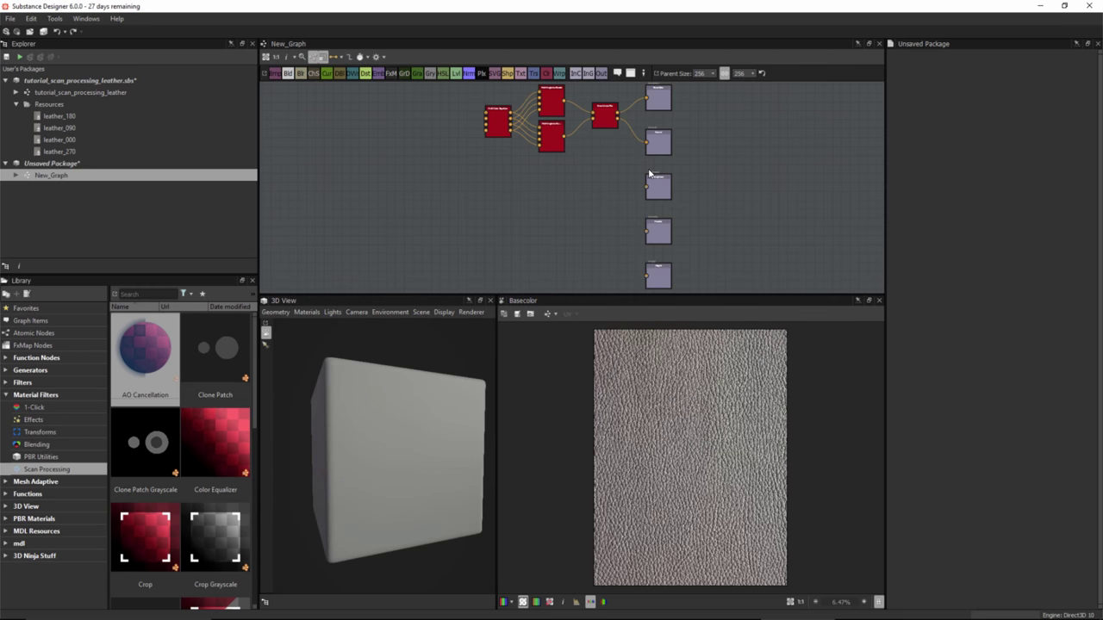
{"action": "middle_click_drag", "start_coordinate": [591, 139], "coordinate": [562, 165]}
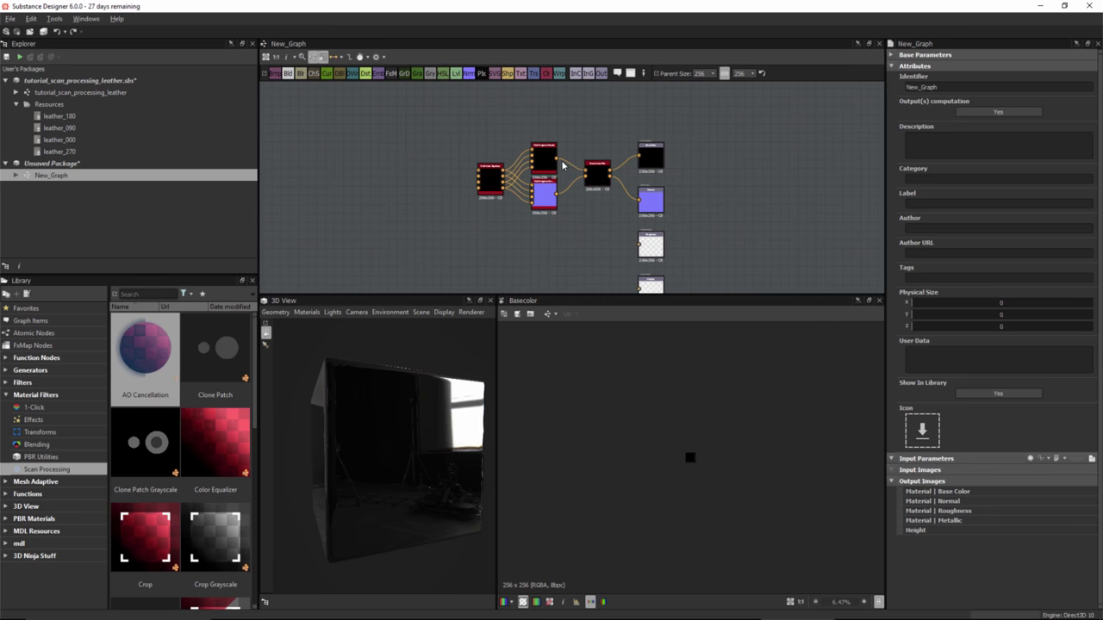
{"action": "scroll", "coordinate": [562, 165], "scroll_direction": "up", "scroll_amount": 4}
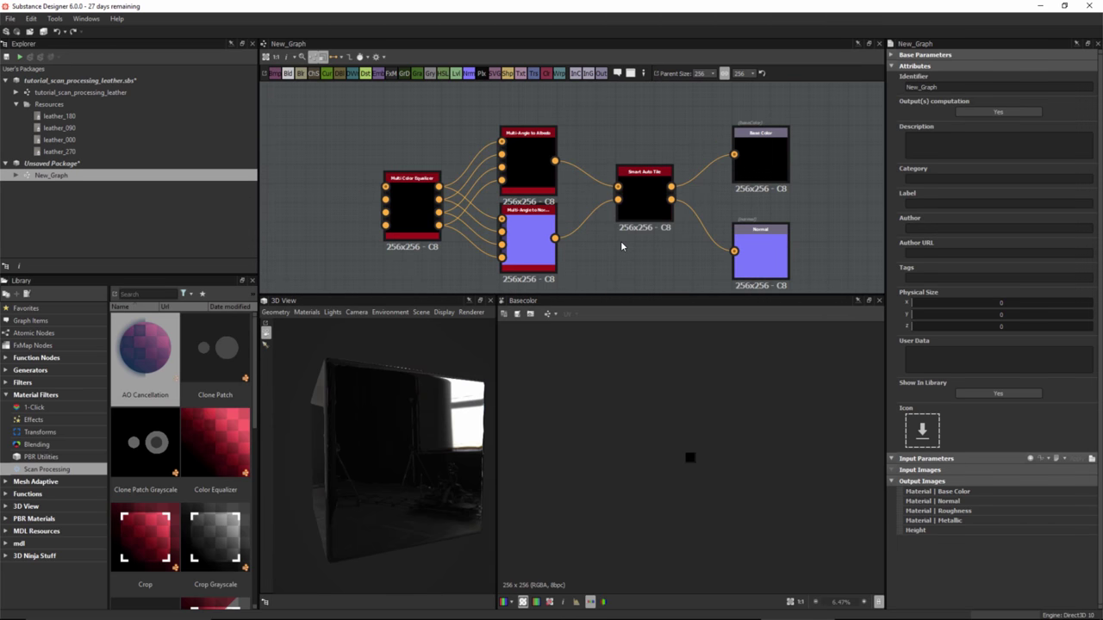
{"action": "middle_click_drag", "start_coordinate": [423, 167], "coordinate": [456, 152]}
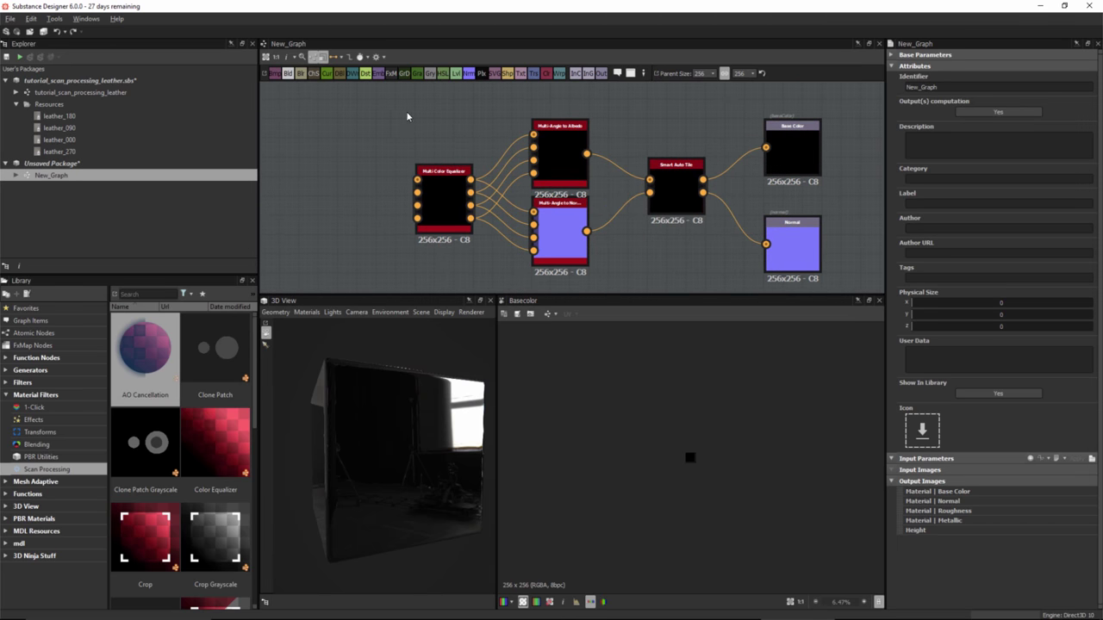
Preview the leather_180, leather_090, leather_000 and leather_270 bitmap nodes one after another in the 2D view
{"action": "left_click", "coordinate": [46, 117]}
{"action": "double_click", "coordinate": [47, 117]}
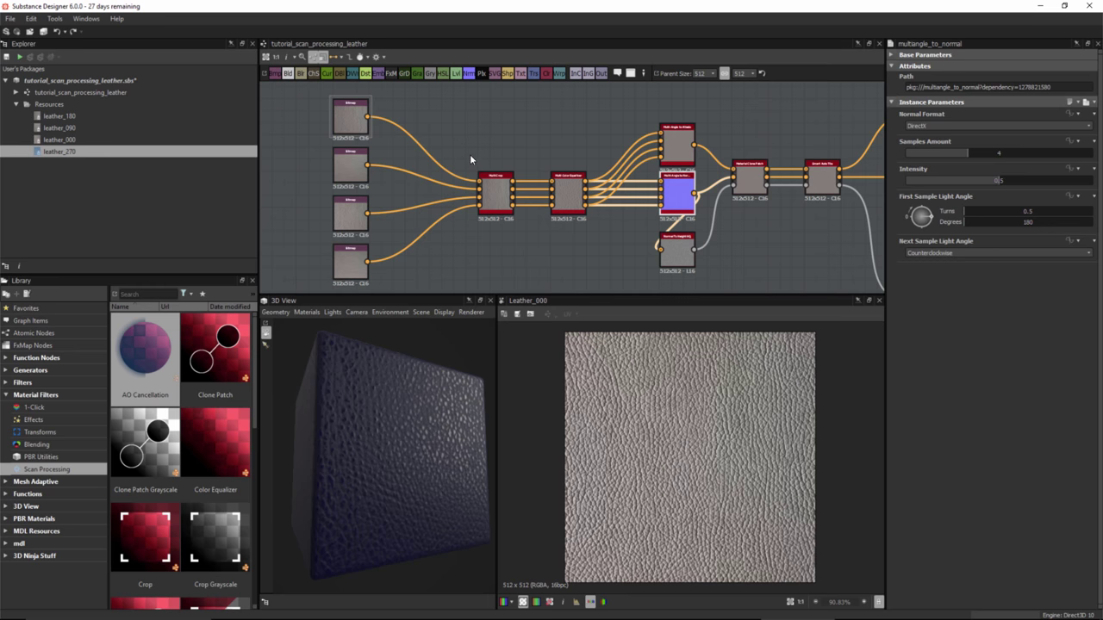
{"action": "double_click", "coordinate": [351, 118]}
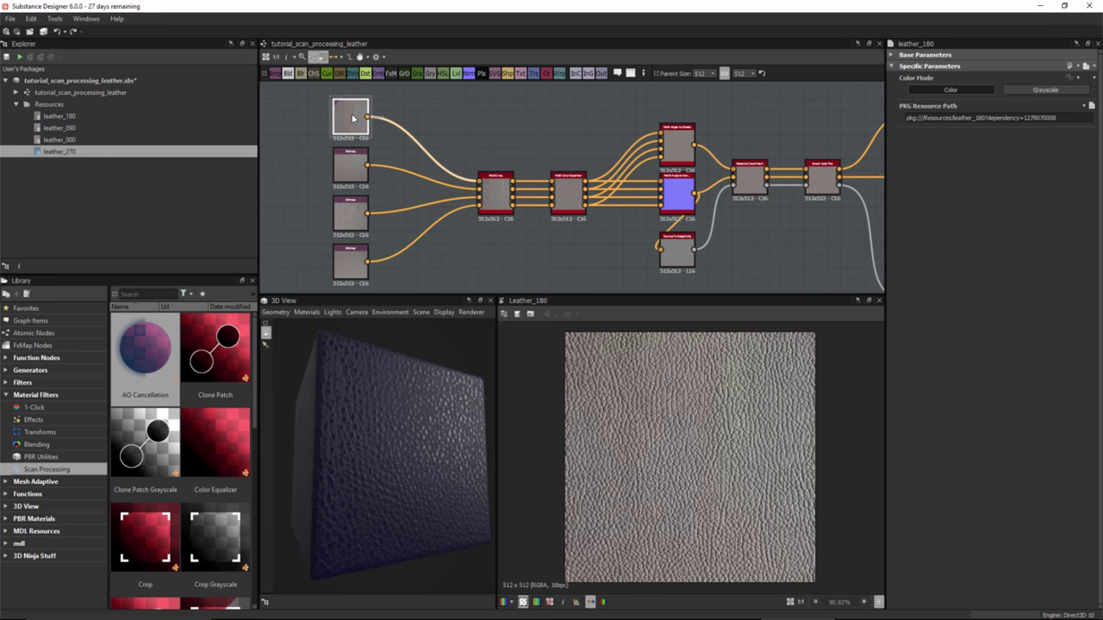
{"action": "double_click", "coordinate": [345, 164]}
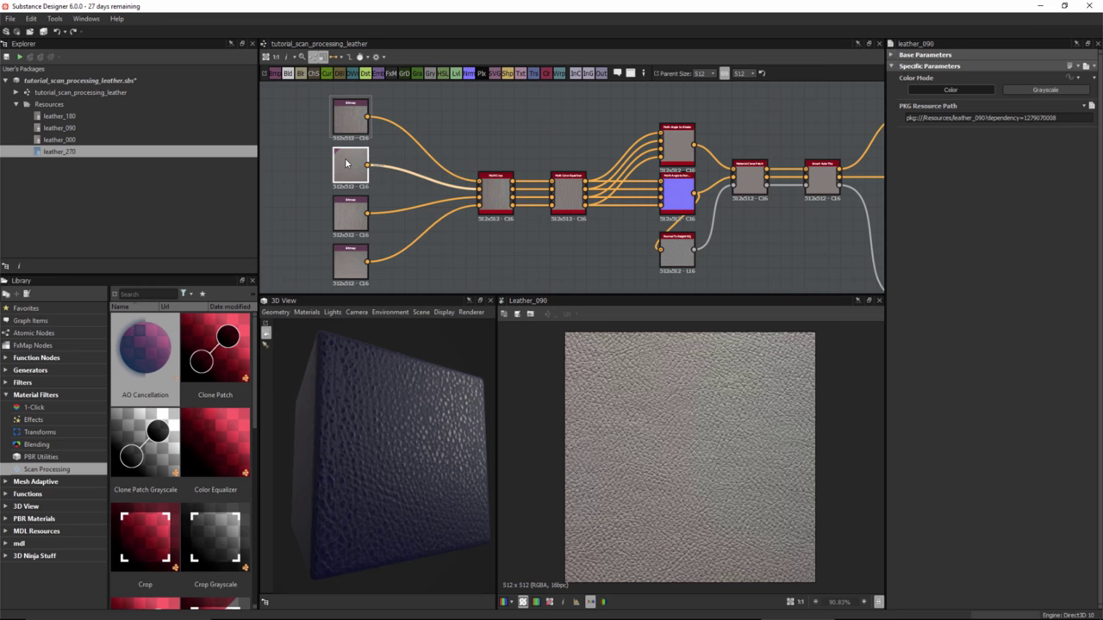
{"action": "double_click", "coordinate": [349, 205]}
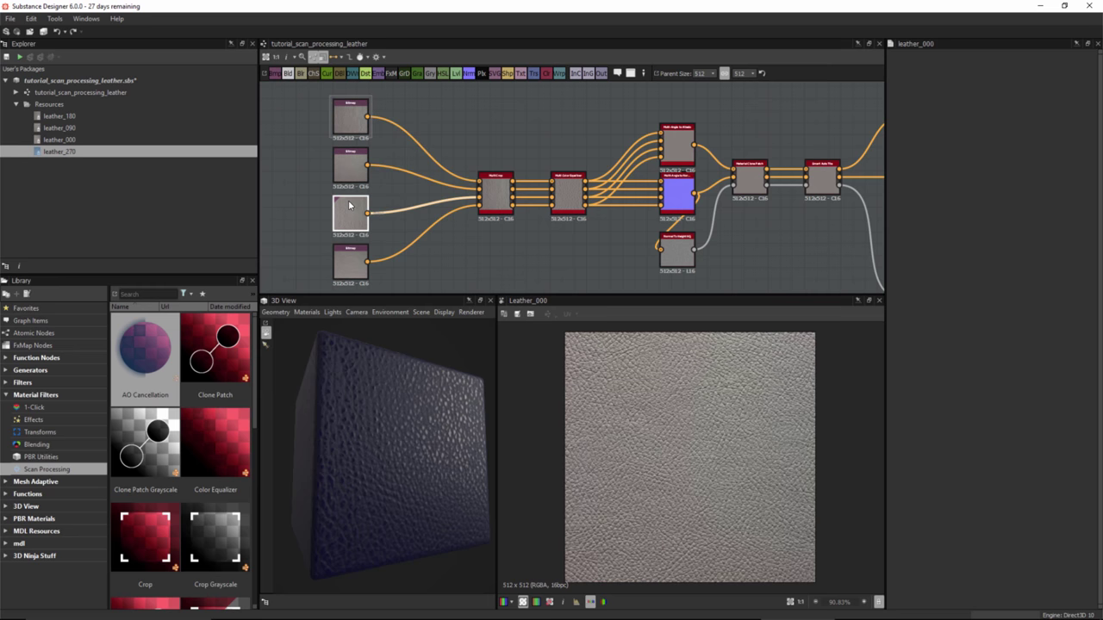
{"action": "double_click", "coordinate": [349, 263]}
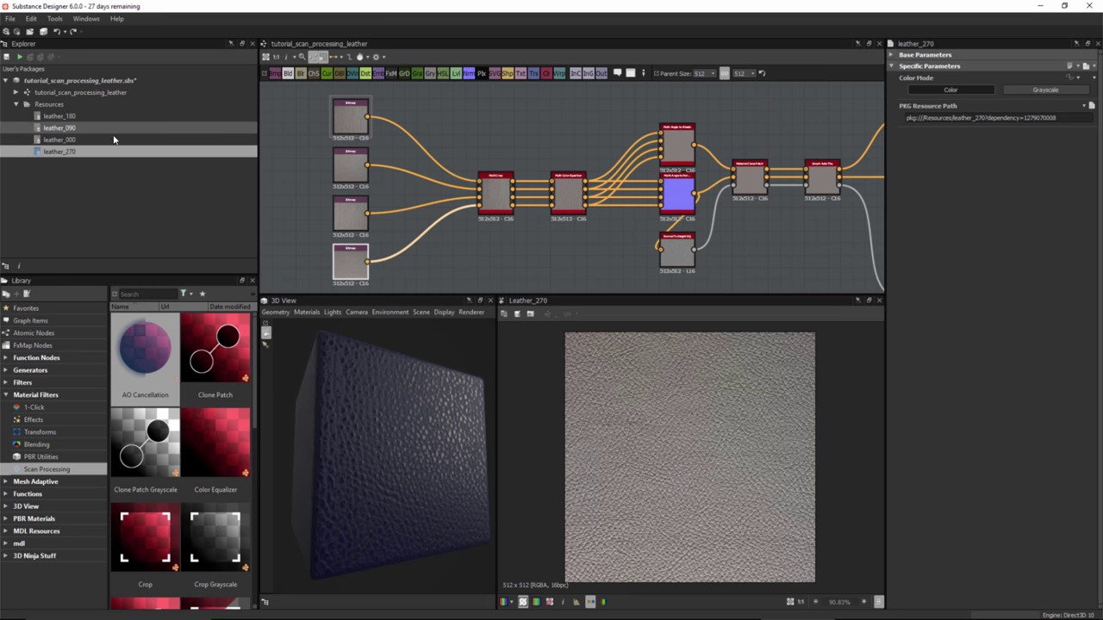
Inspect the full leather_180 resource fitted to the 2D view, and compare it with the leather_180 bitmap node's output
{"action": "left_click", "coordinate": [39, 118]}
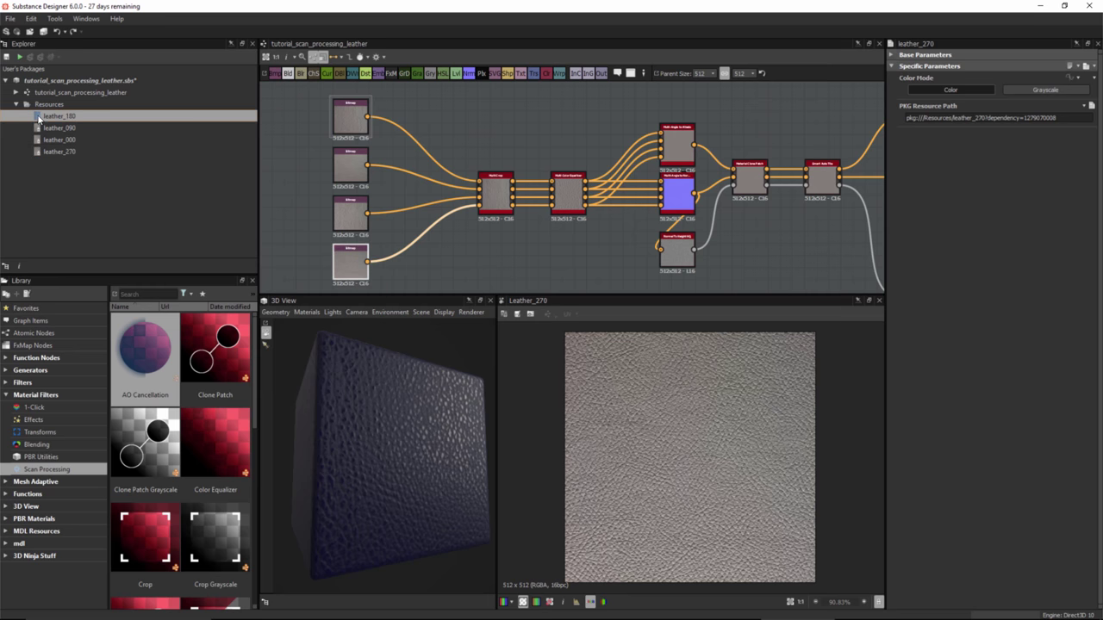
{"action": "double_click", "coordinate": [38, 118]}
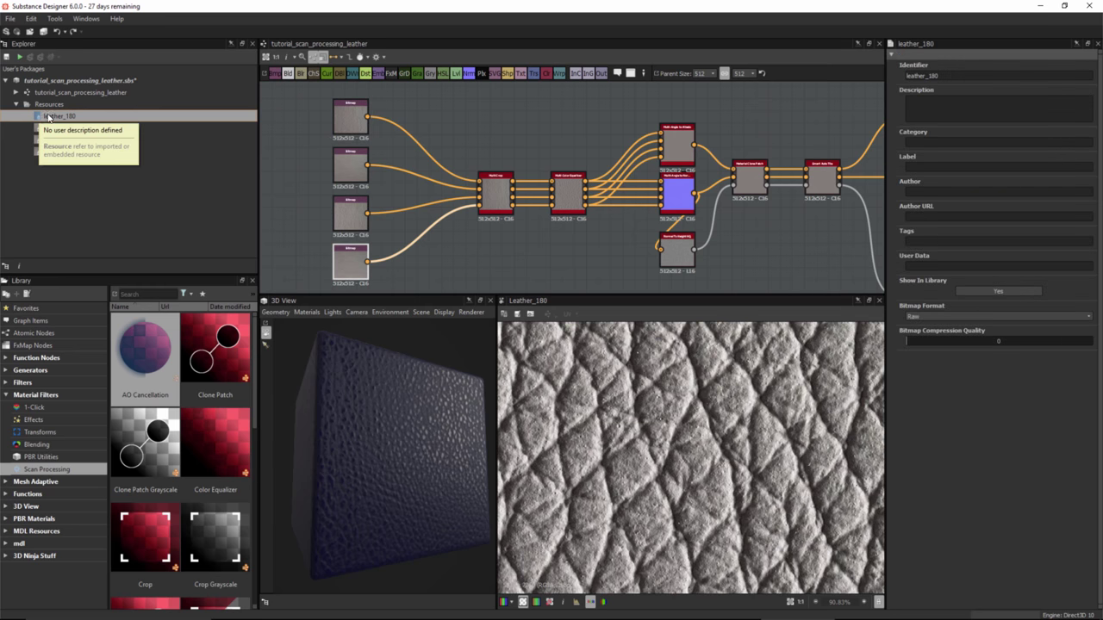
{"action": "left_click", "coordinate": [790, 602]}
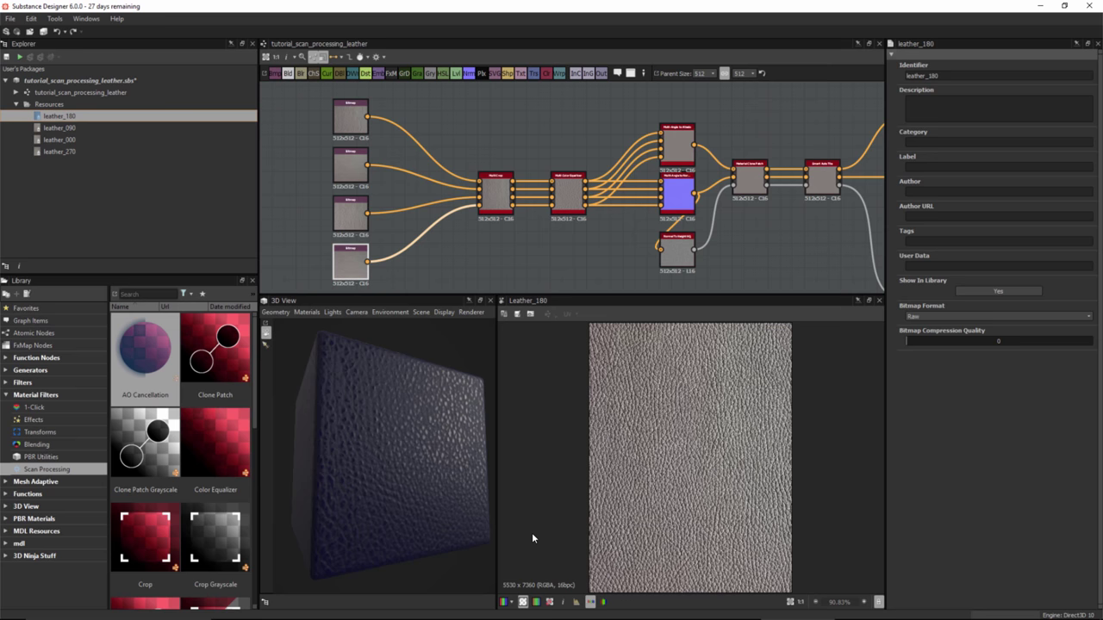
{"action": "left_click", "coordinate": [353, 119]}
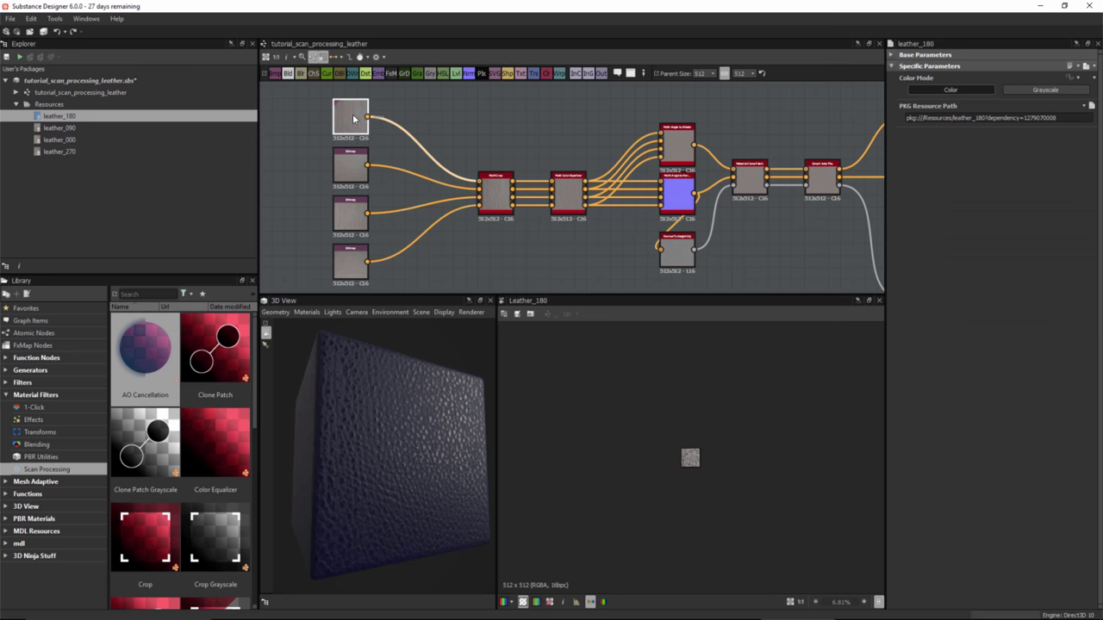
{"action": "scroll", "coordinate": [700, 466], "scroll_direction": "up", "scroll_amount": 6}
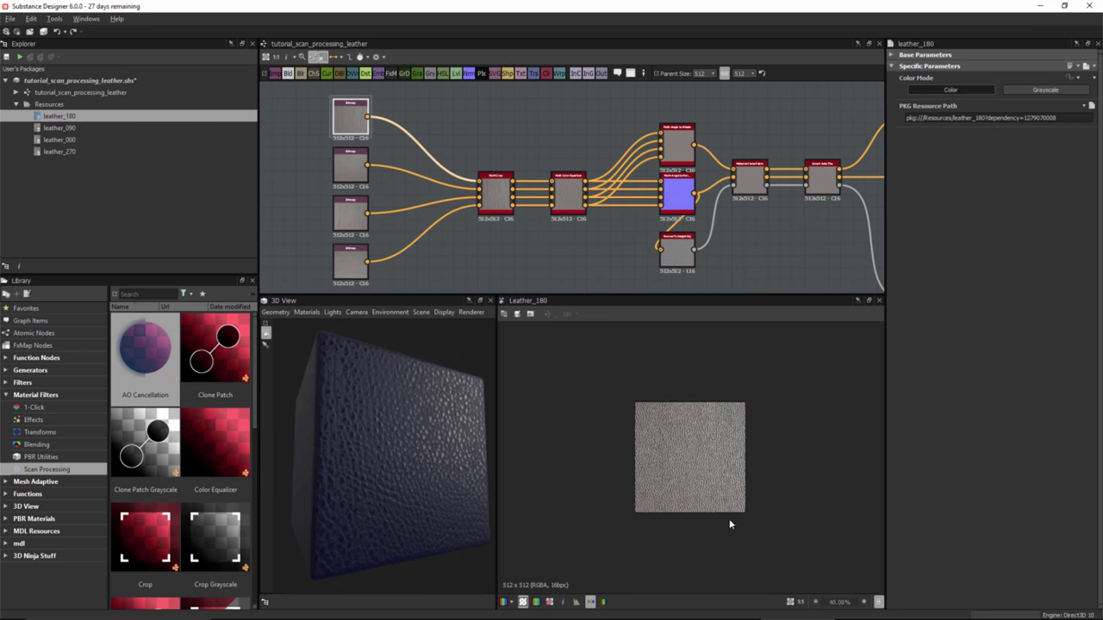
{"action": "scroll", "coordinate": [729, 518], "scroll_direction": "up", "scroll_amount": 3}
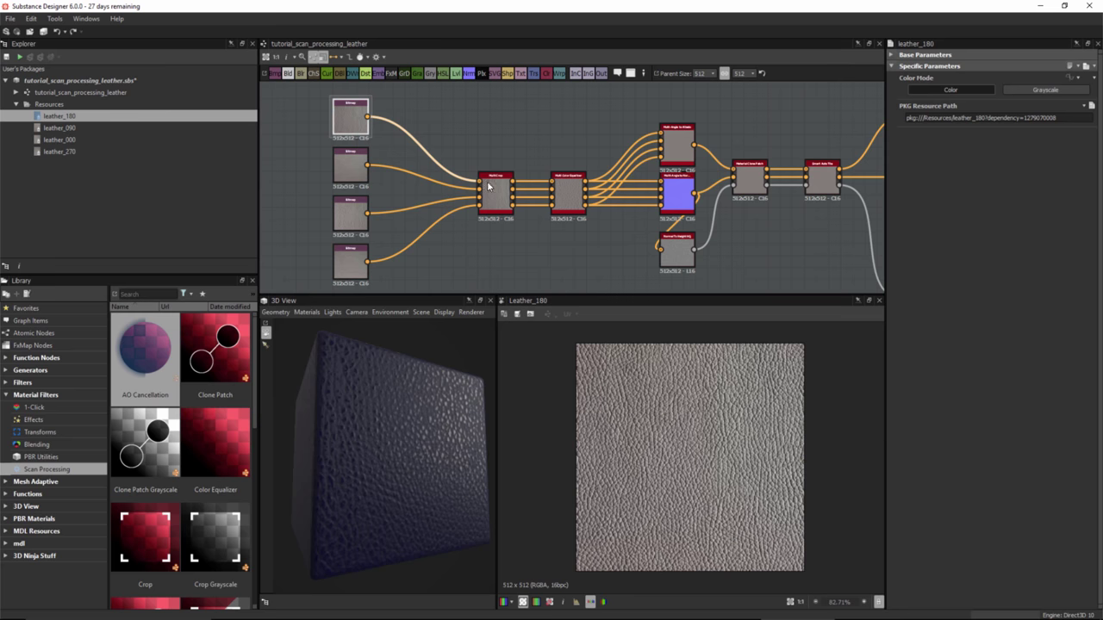
Add a second Multi Crop node to the graph, above the existing Multi Crop node
{"action": "scroll", "coordinate": [487, 186], "scroll_direction": "up", "scroll_amount": 2}
{"action": "left_click", "coordinate": [595, 220]}
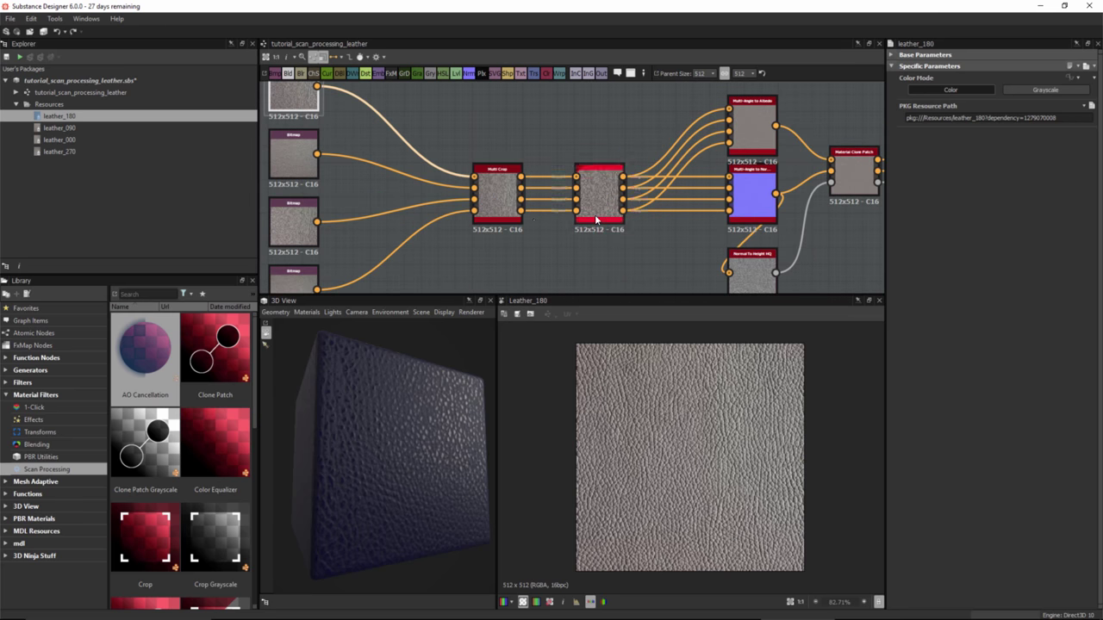
{"action": "scroll", "coordinate": [521, 105], "scroll_direction": "up", "scroll_amount": 2}
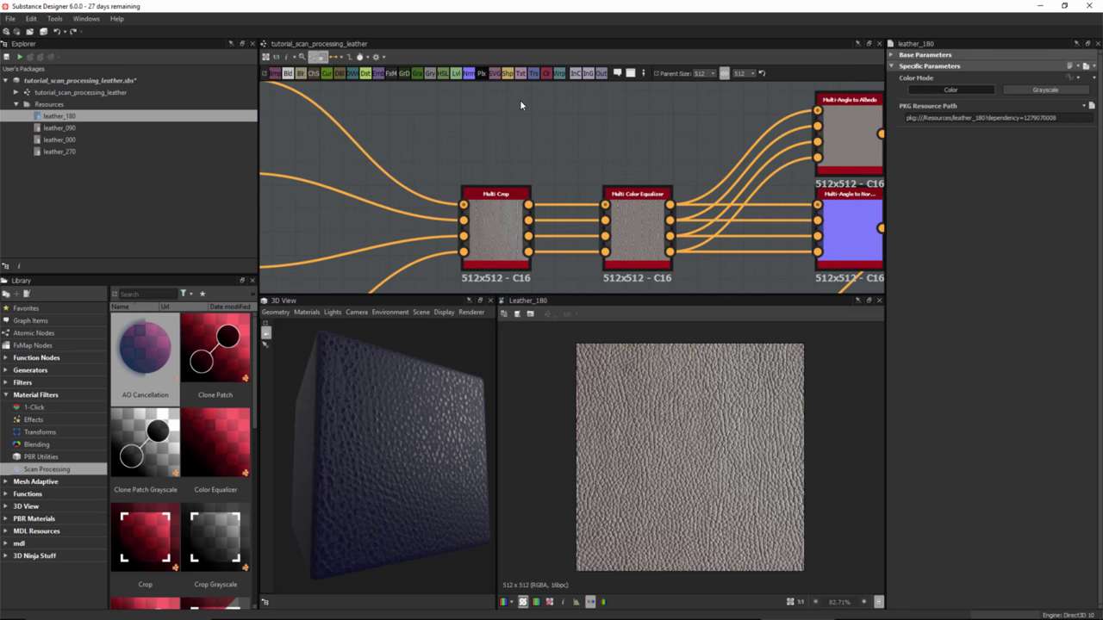
{"action": "key", "text": "space"}
{"action": "type", "text": "mul"}
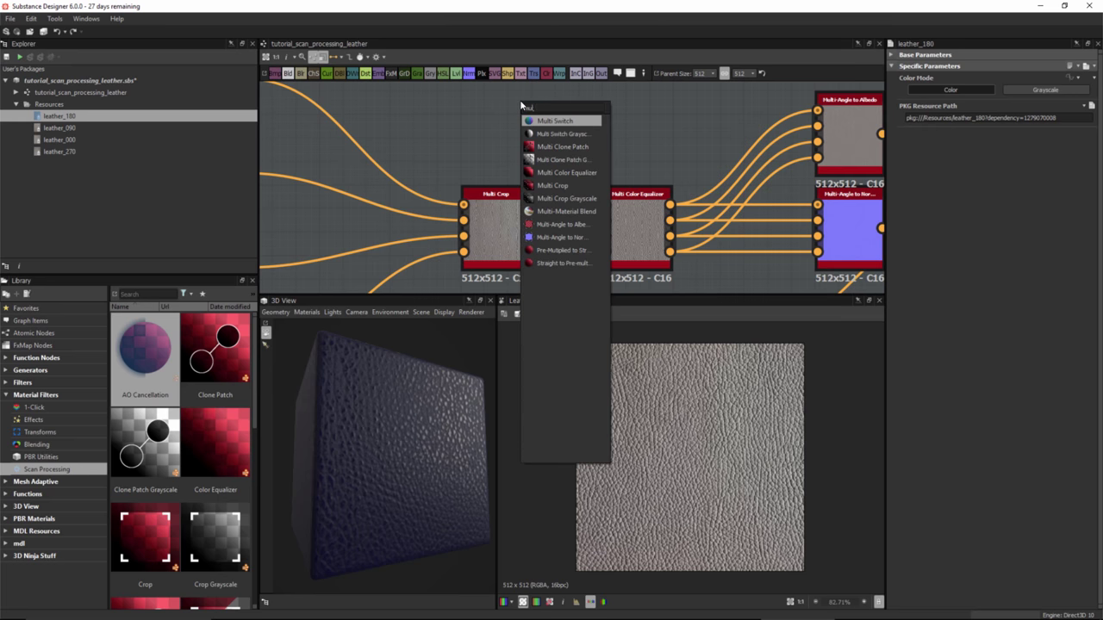
{"action": "type", "text": "tii"}
{"action": "left_click", "coordinate": [542, 183]}
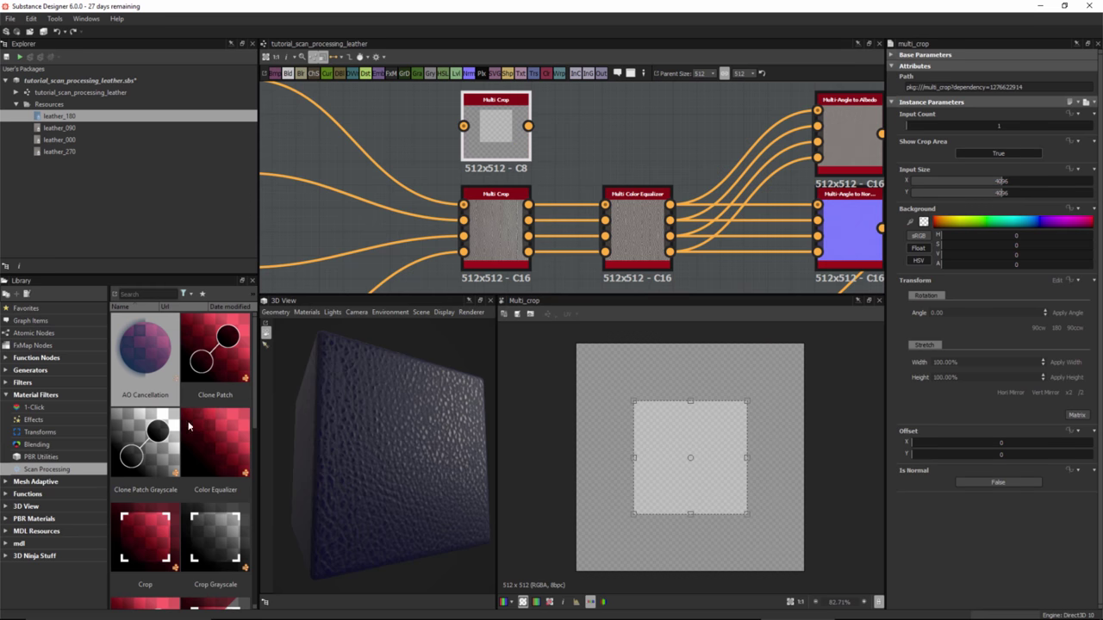
Set the new Multi Crop node's Input Count to 4
{"action": "middle_click_drag", "start_coordinate": [590, 161], "coordinate": [657, 196]}
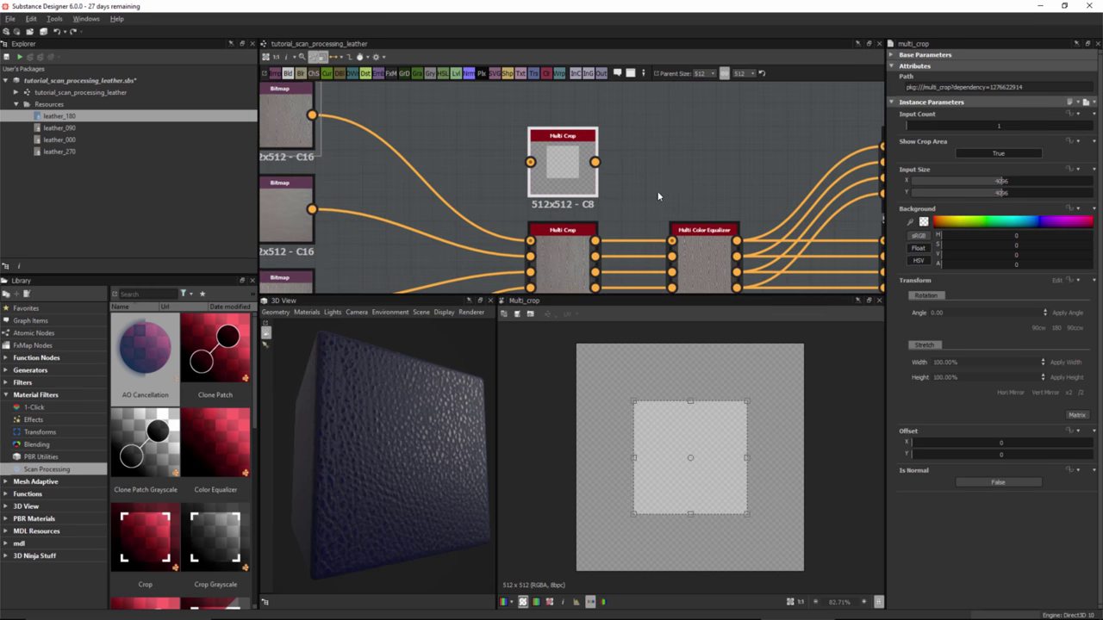
{"action": "scroll", "coordinate": [658, 196], "scroll_direction": "up", "scroll_amount": 2}
{"action": "key", "text": "f"}
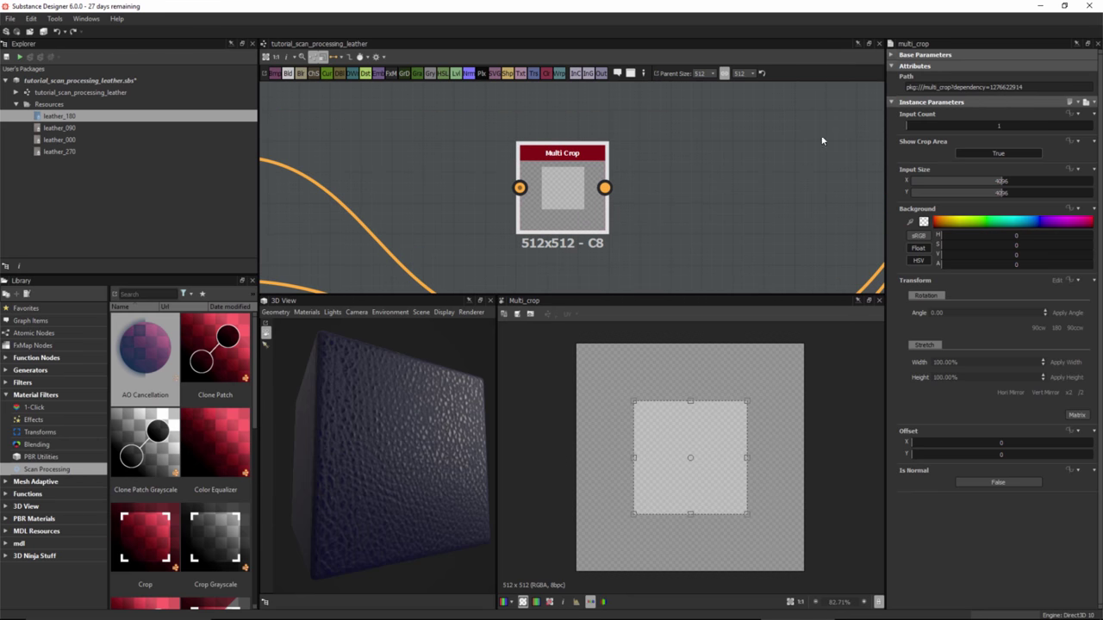
{"action": "double_click", "coordinate": [999, 126]}
{"action": "type", "text": "4"}
{"action": "key", "text": "Return"}
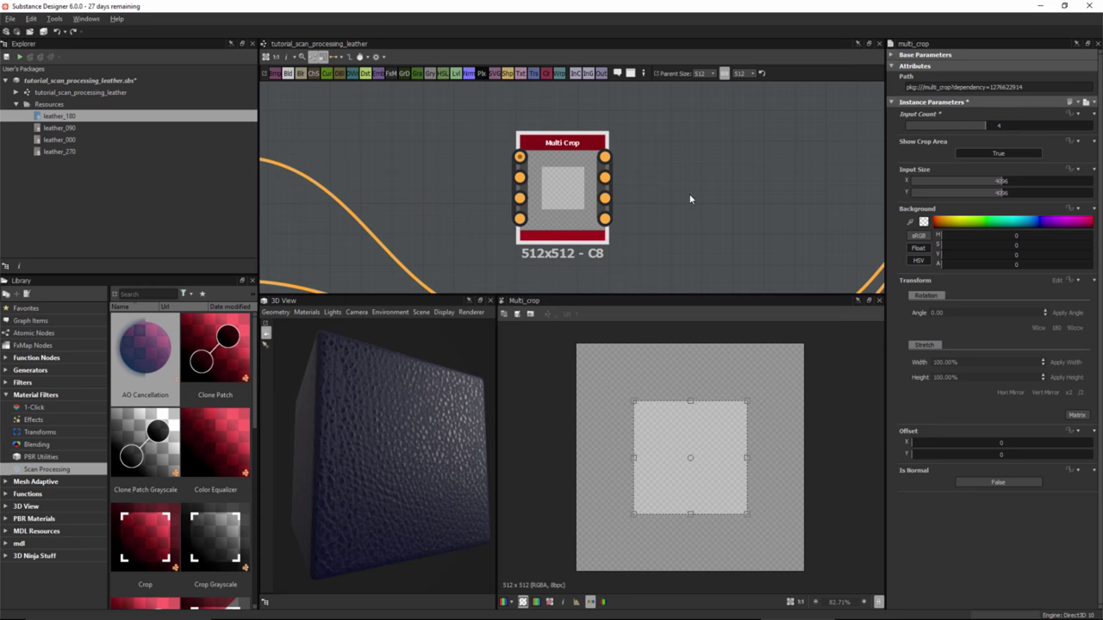
Connect the four leather bitmap nodes to the four inputs of the new Multi Crop node
{"action": "scroll", "coordinate": [603, 198], "scroll_direction": "down", "scroll_amount": 2}
{"action": "middle_click_drag", "start_coordinate": [552, 198], "coordinate": [561, 162]}
{"action": "left_click_drag", "start_coordinate": [438, 141], "coordinate": [613, 143]}
{"action": "left_click_drag", "start_coordinate": [438, 216], "coordinate": [614, 154]}
{"action": "scroll", "coordinate": [582, 179], "scroll_direction": "down", "scroll_amount": 1}
{"action": "scroll", "coordinate": [569, 177], "scroll_direction": "up", "scroll_amount": 2}
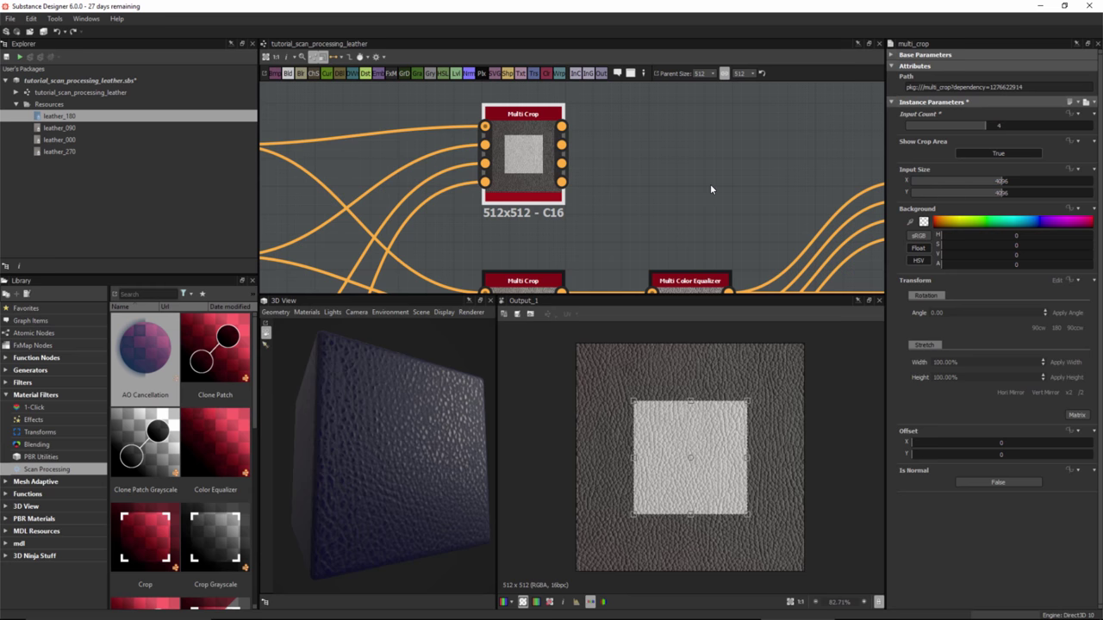
Set the new Multi Crop node's Input Size to X 5530 and Y 7360
{"action": "double_click", "coordinate": [1000, 181]}
{"action": "key", "text": "Tab"}
{"action": "type", "text": "73"}
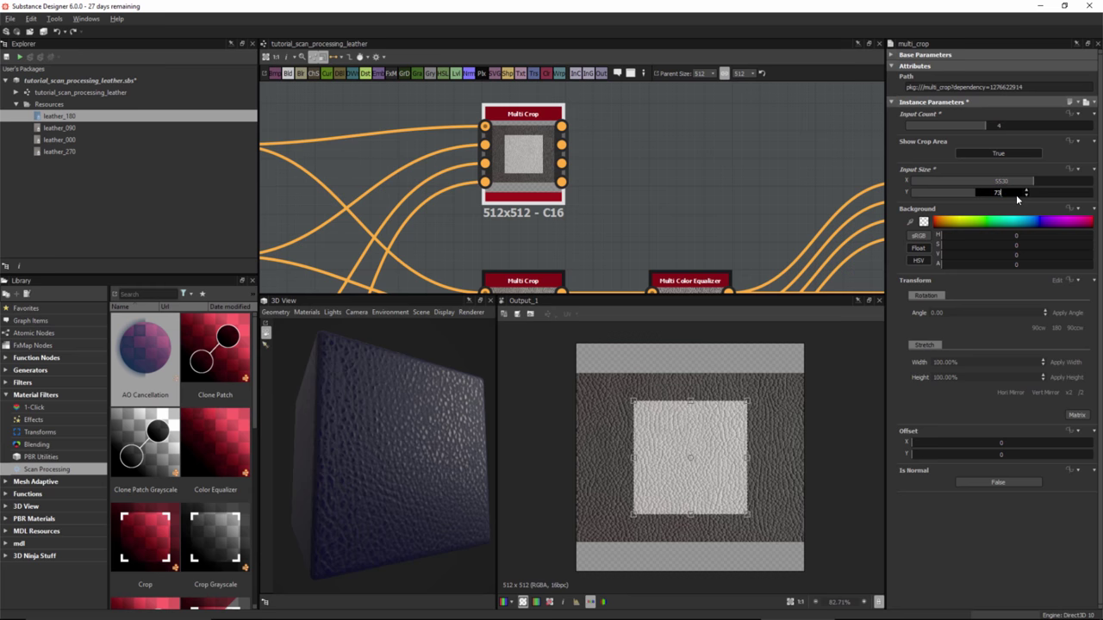
{"action": "type", "text": "60"}
{"action": "key", "text": "Return"}
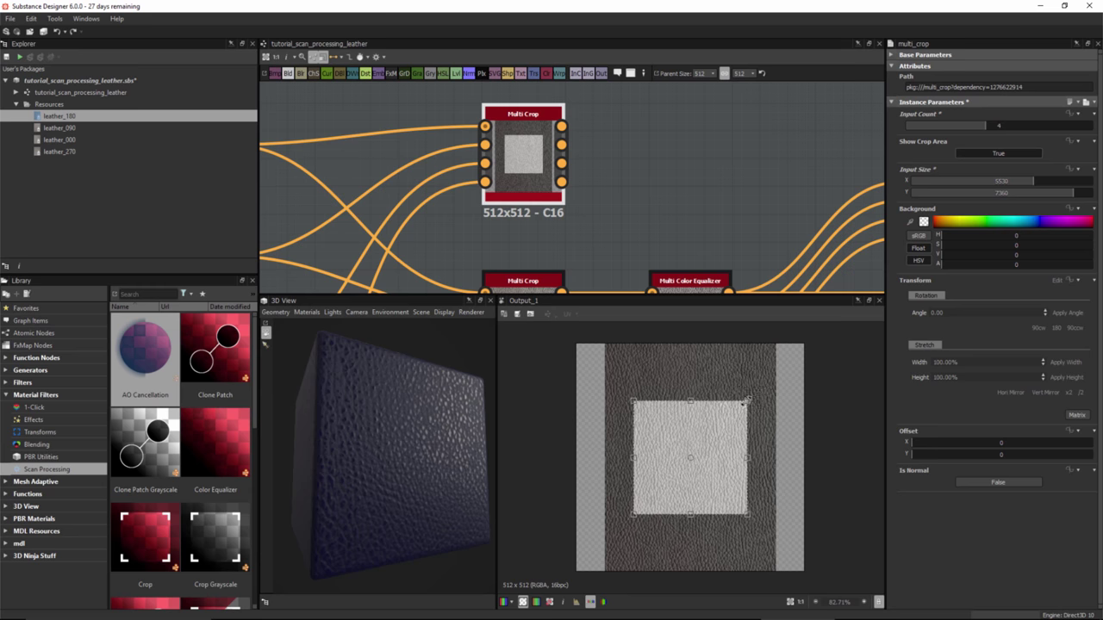
Enlarge the crop area around its centre to span the leather scan's width, and set Show Crop Area to False
{"action": "left_click_drag", "start_coordinate": [748, 402], "coordinate": [774, 376]}
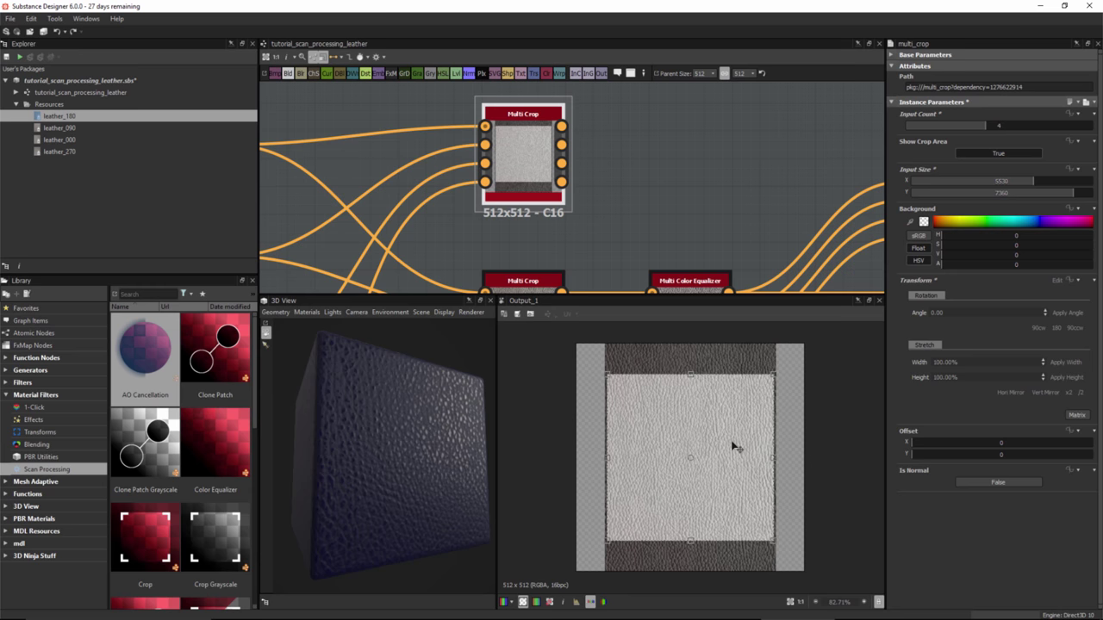
{"action": "left_click", "coordinate": [980, 152]}
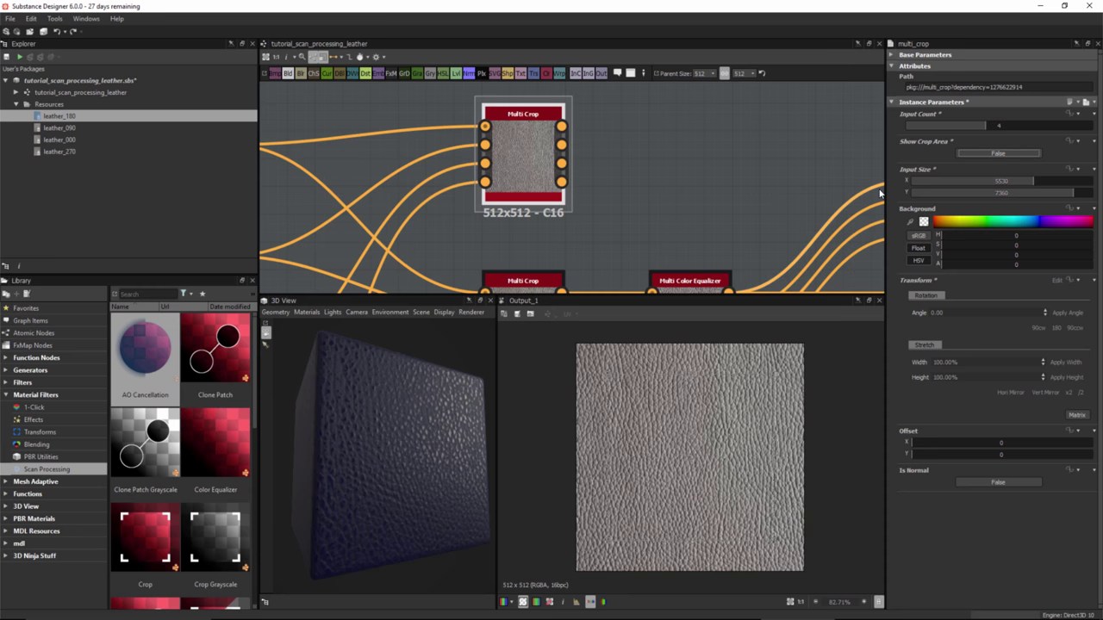
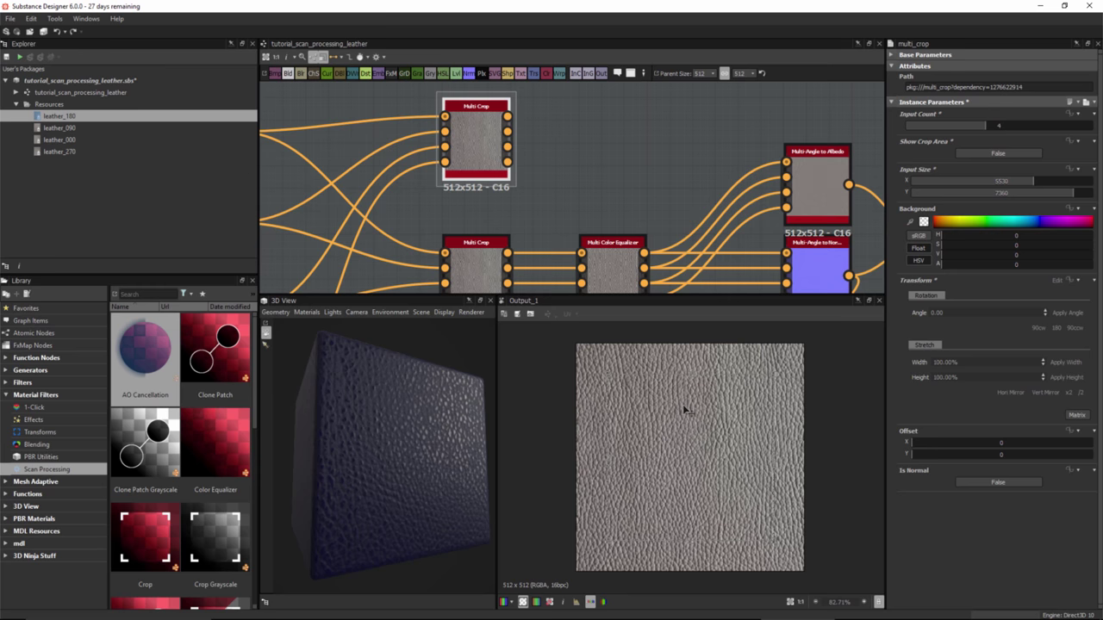
{"action": "scroll", "coordinate": [755, 511], "scroll_direction": "down", "scroll_amount": 3}
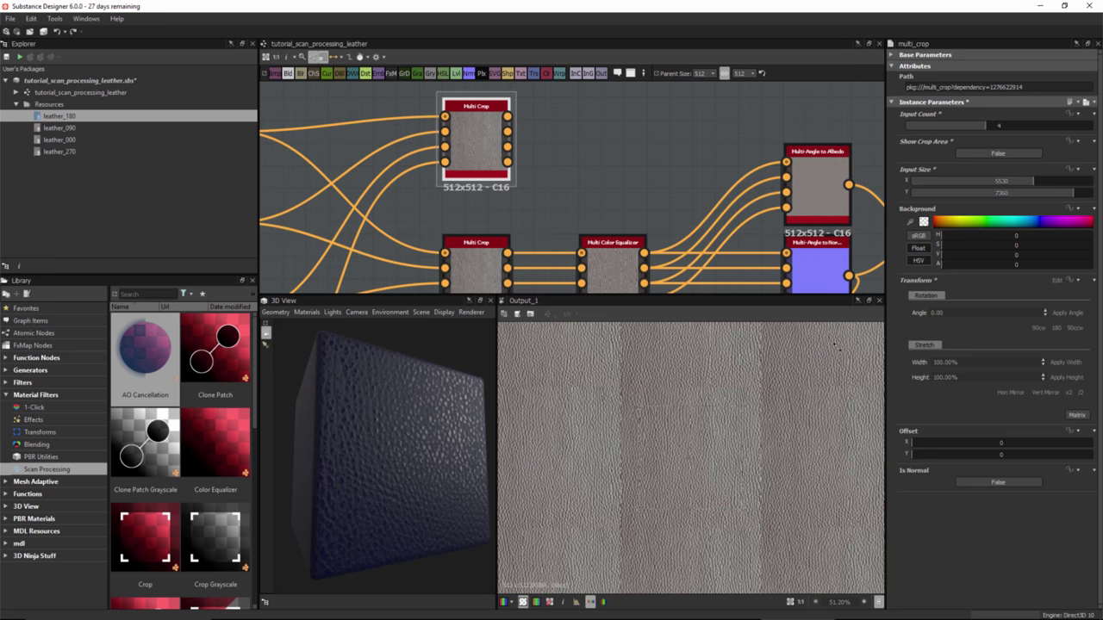
Add a Multi Color Equalizer node and place it beside the new Multi Crop node's outputs
{"action": "scroll", "coordinate": [598, 182], "scroll_direction": "up", "scroll_amount": 2}
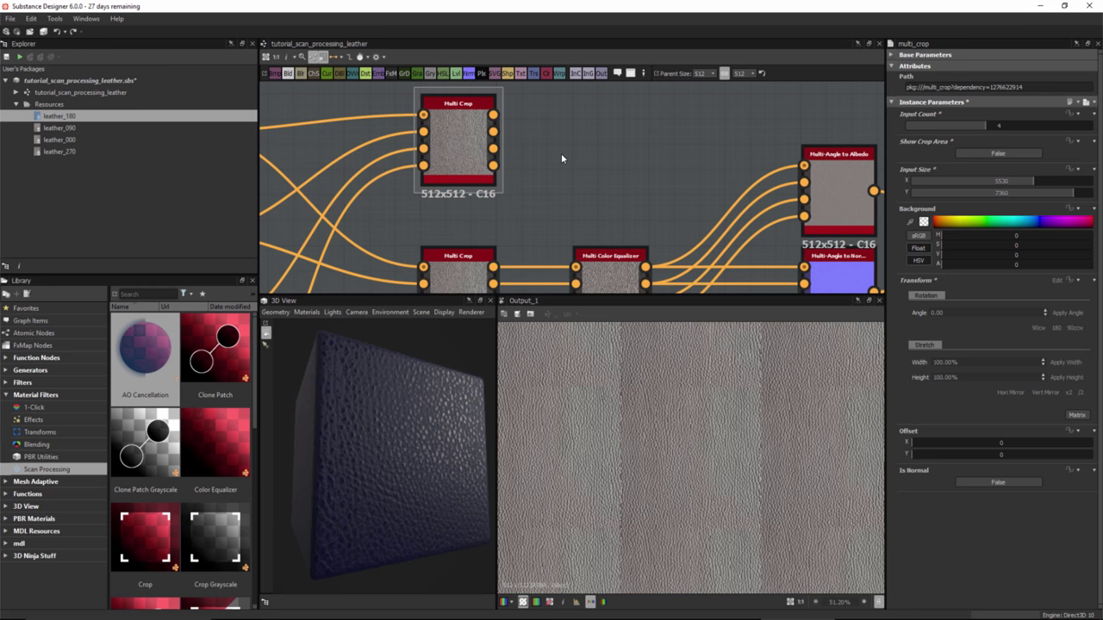
{"action": "key", "text": "space"}
{"action": "type", "text": "mul"}
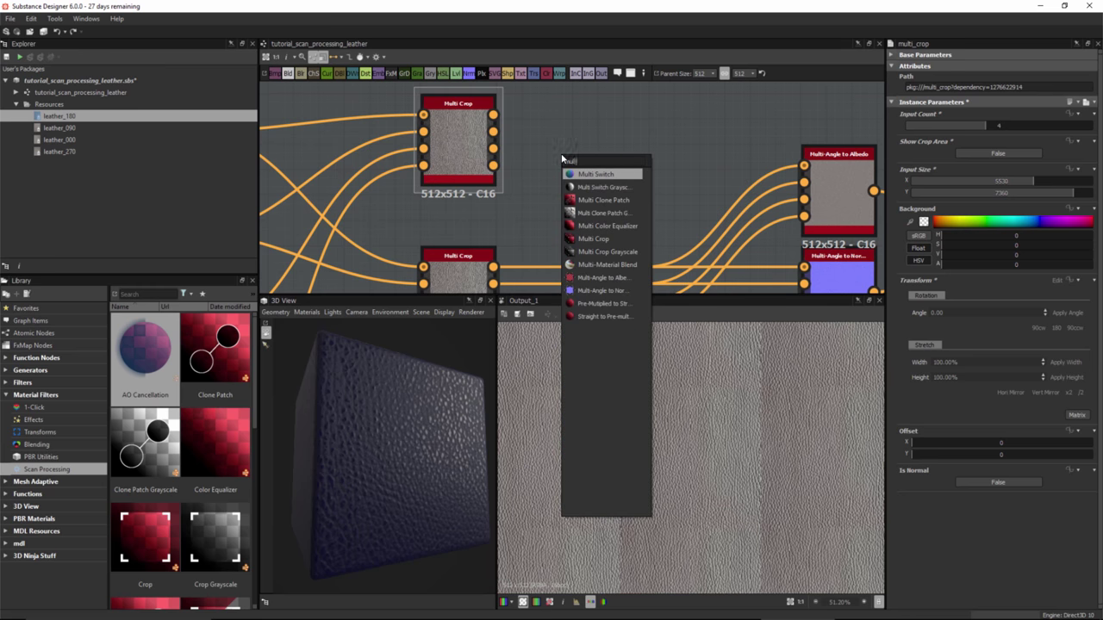
{"action": "type", "text": "t"}
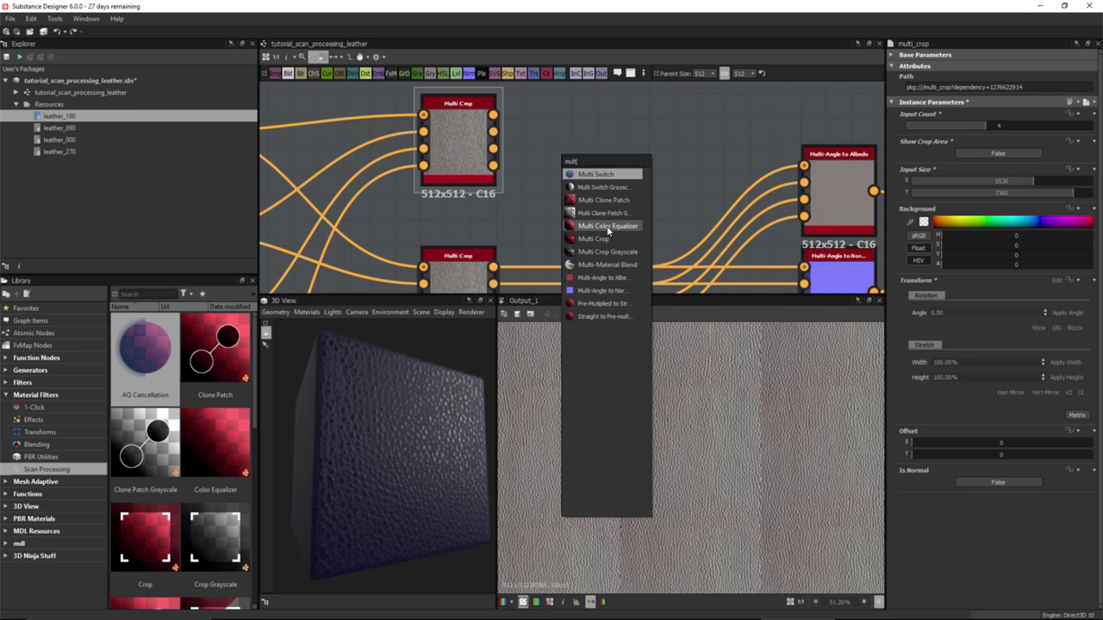
{"action": "left_click", "coordinate": [618, 226]}
{"action": "left_click_drag", "start_coordinate": [572, 166], "coordinate": [599, 149]}
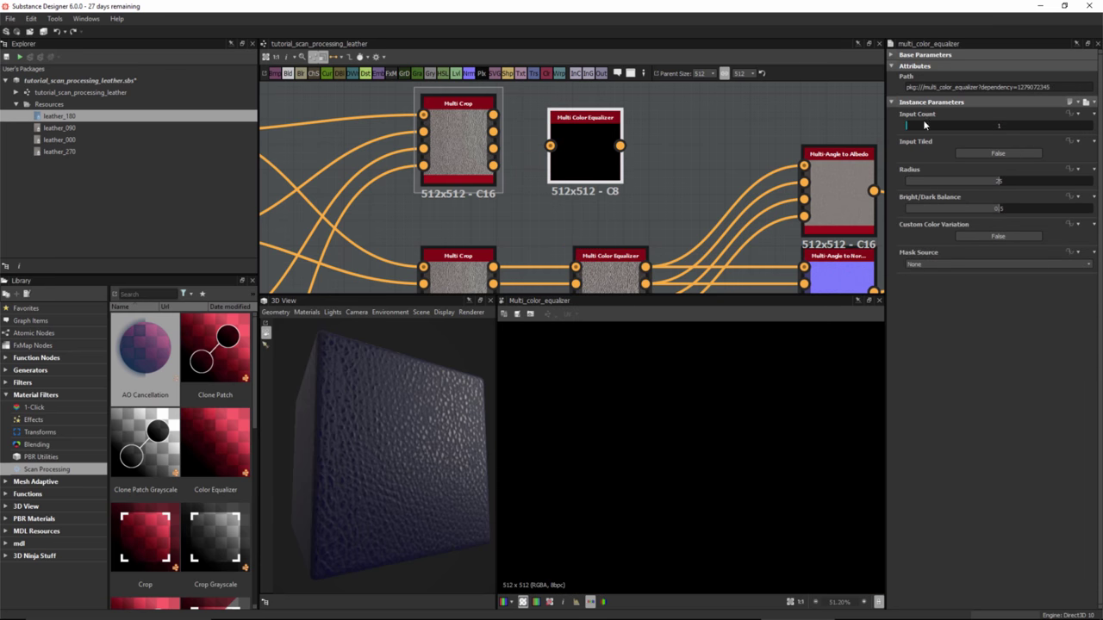
Set the new Multi Color Equalizer's Input Count to 4 and connect the Multi Crop node's four outputs to its inputs
{"action": "double_click", "coordinate": [996, 128]}
{"action": "type", "text": "4"}
{"action": "key", "text": "Return"}
{"action": "left_click_drag", "start_coordinate": [546, 123], "coordinate": [550, 121]}
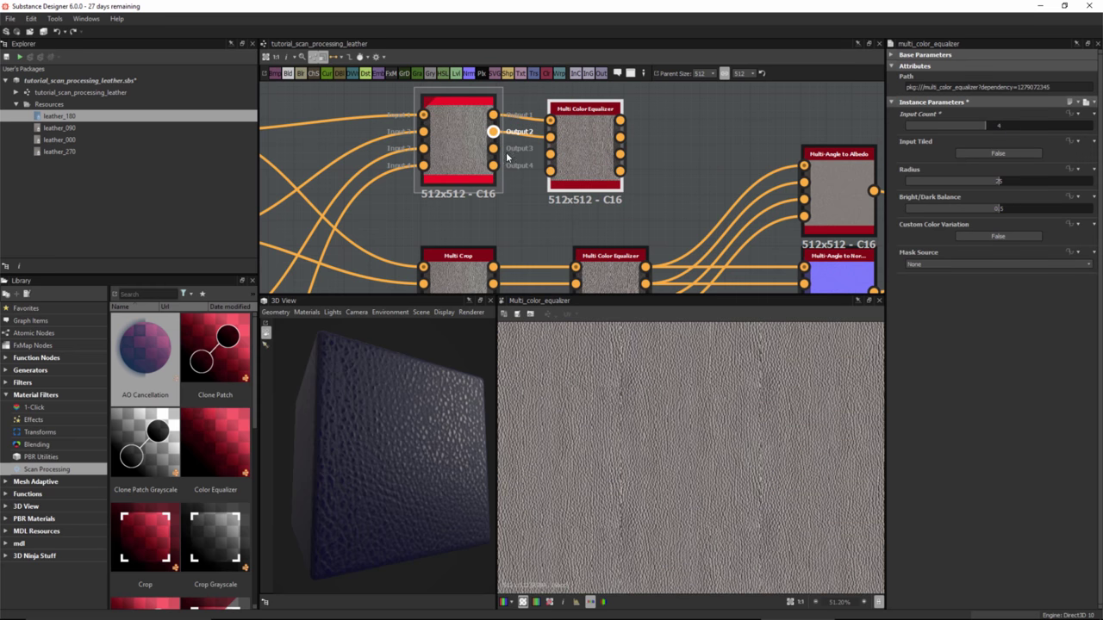
{"action": "left_click_drag", "start_coordinate": [492, 148], "coordinate": [550, 165]}
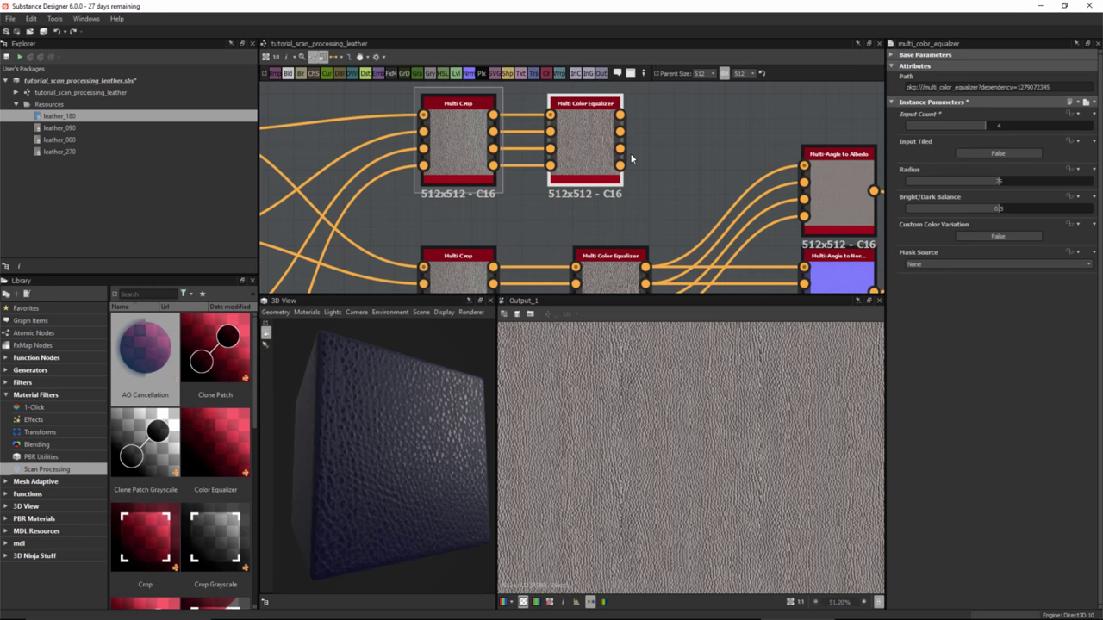
Set the new Multi Color Equalizer's Radius to 5.51 and Bright/Dark Balance to 0.07
{"action": "scroll", "coordinate": [635, 161], "scroll_direction": "up", "scroll_amount": 2}
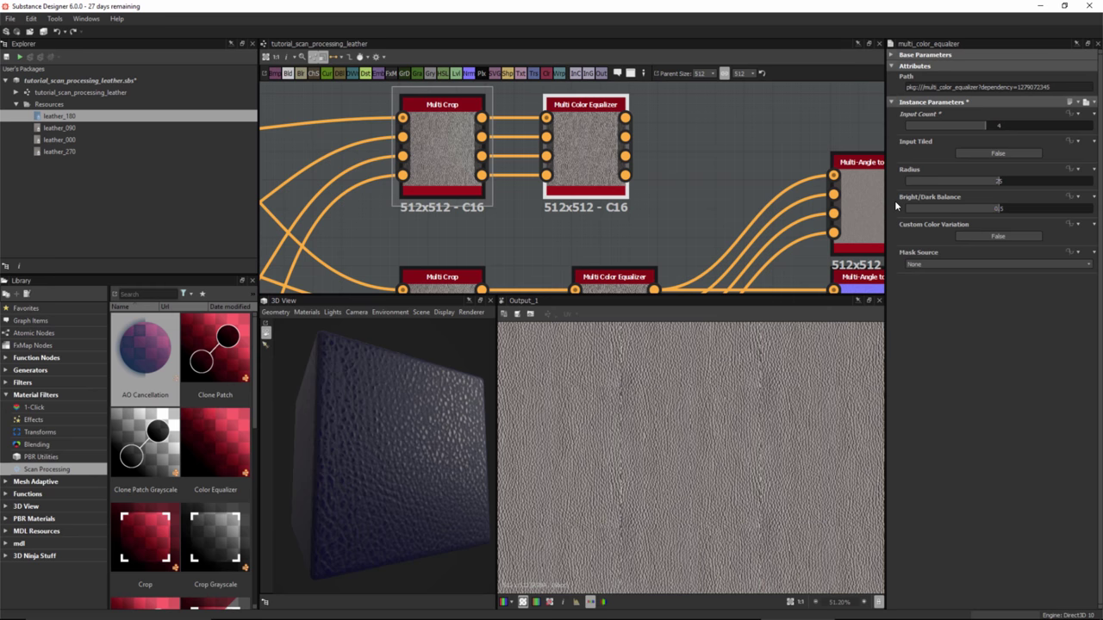
{"action": "left_click", "coordinate": [925, 180]}
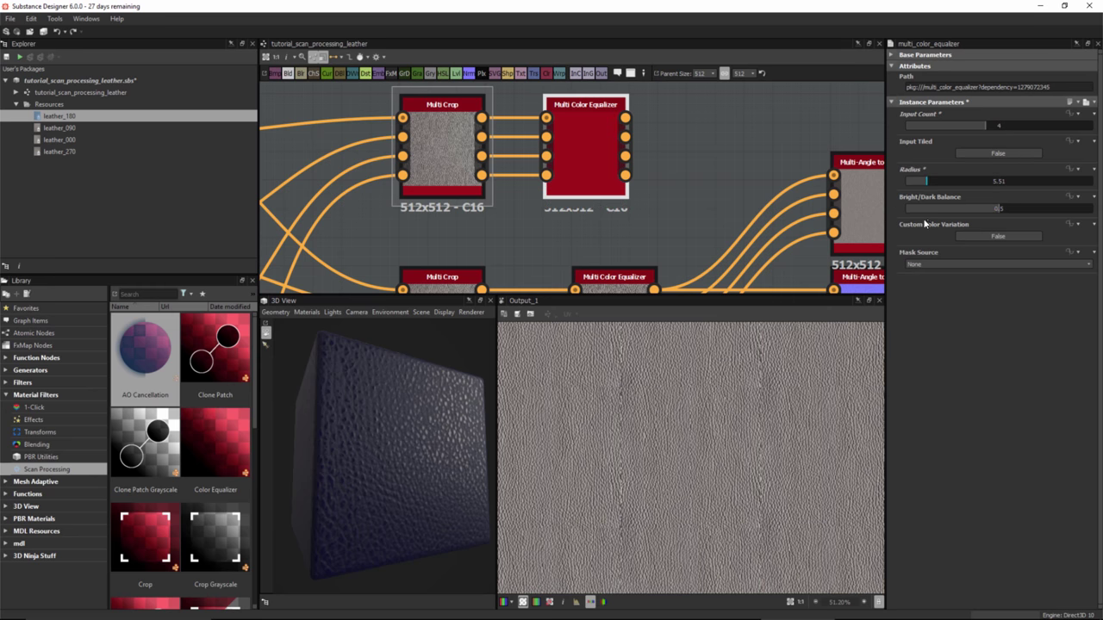
{"action": "left_click", "coordinate": [919, 209]}
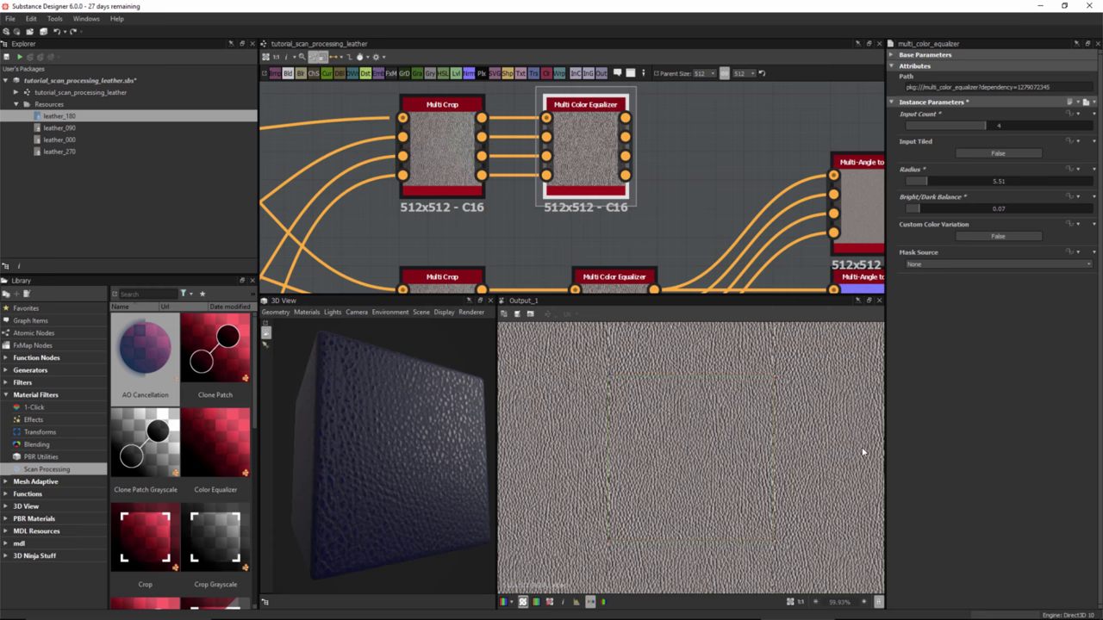
Add a Multi-Angle to Albedo node beside the new Multi Color Equalizer and set its Samples Amount to 4
{"action": "scroll", "coordinate": [710, 156], "scroll_direction": "down", "scroll_amount": 3}
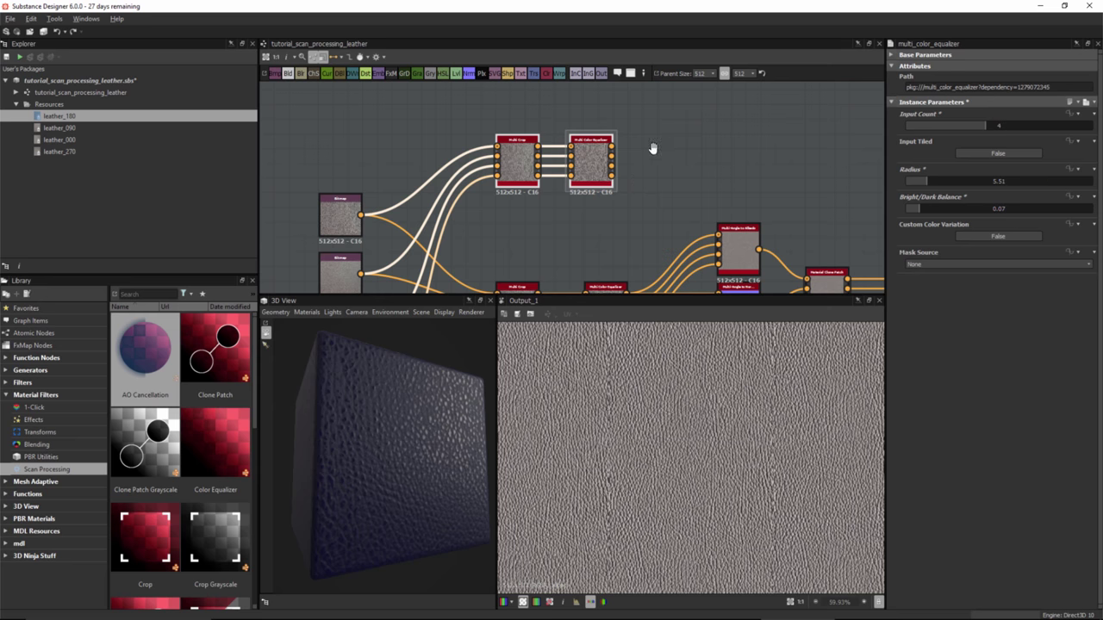
{"action": "key", "text": "f"}
{"action": "key", "text": "space"}
{"action": "type", "text": "multi"}
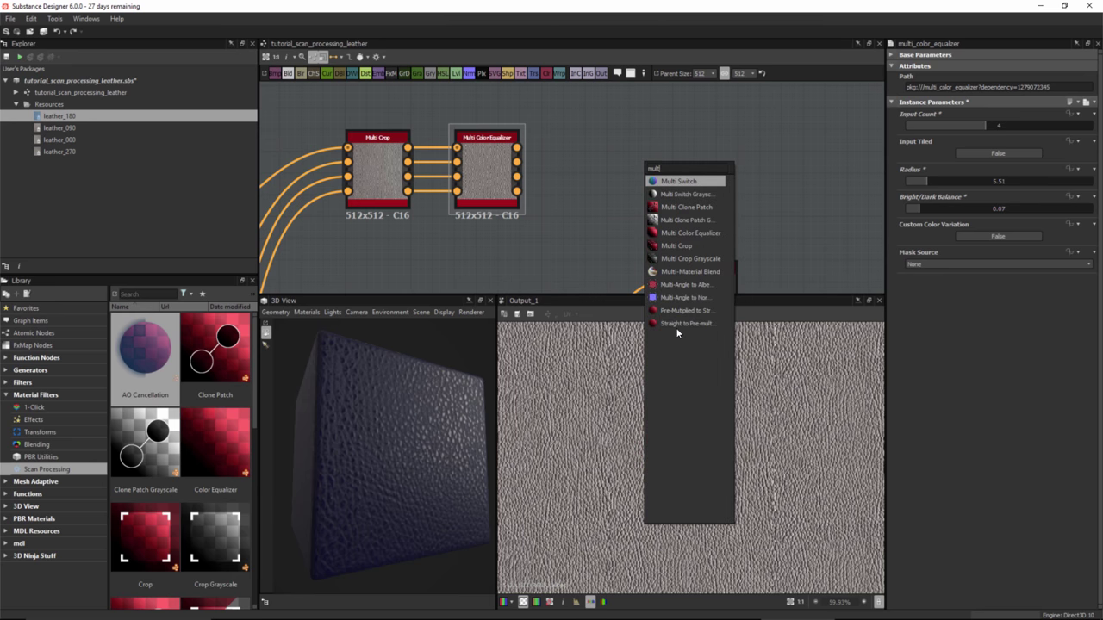
{"action": "left_click", "coordinate": [671, 285]}
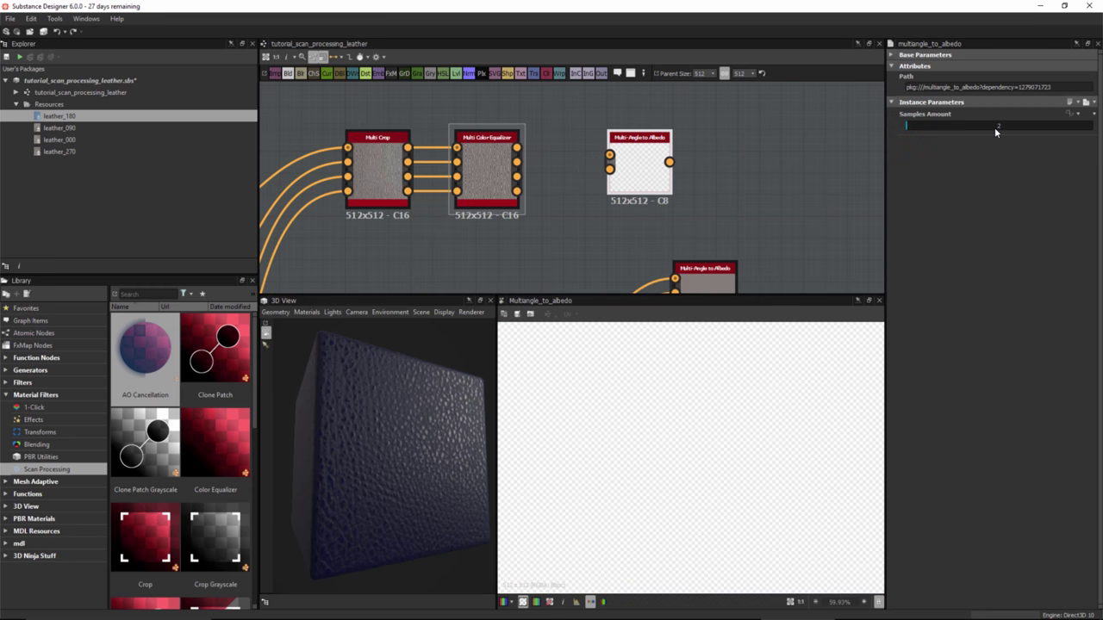
{"action": "left_click", "coordinate": [996, 128]}
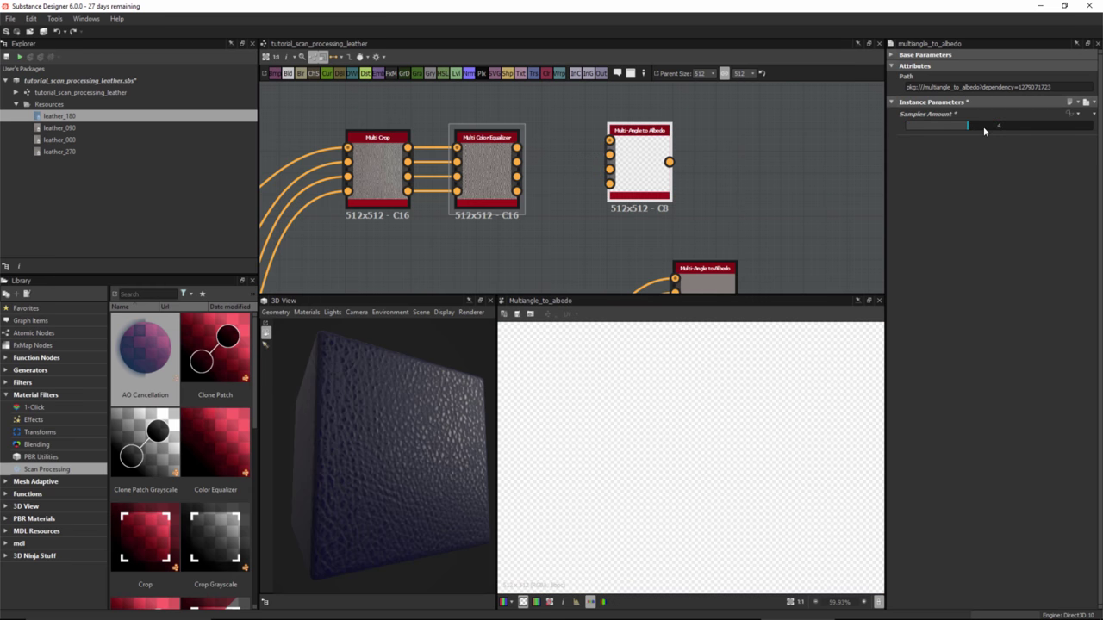
Connect the four Multi Color Equalizer outputs to the Multi-Angle to Albedo inputs and preview the albedo result
{"action": "scroll", "coordinate": [571, 164], "scroll_direction": "up", "scroll_amount": 2}
{"action": "left_click_drag", "start_coordinate": [493, 155], "coordinate": [623, 145]}
{"action": "left_click_drag", "start_coordinate": [493, 175], "coordinate": [623, 165]}
{"action": "left_click_drag", "start_coordinate": [493, 197], "coordinate": [623, 186]}
{"action": "left_click_drag", "start_coordinate": [493, 217], "coordinate": [623, 207]}
{"action": "left_click", "coordinate": [685, 184]}
{"action": "scroll", "coordinate": [685, 453], "scroll_direction": "up", "scroll_amount": 1}
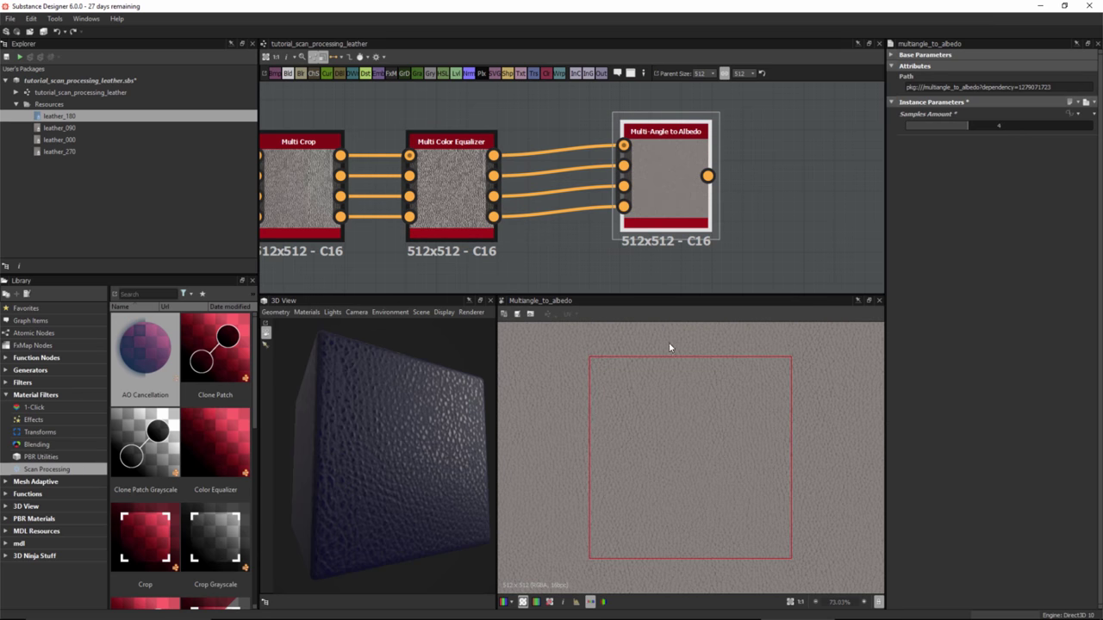
Move the new Multi-Angle to Albedo node up and add a Multi-Angle to Normal node below it with Samples Amount 4
{"action": "scroll", "coordinate": [671, 184], "scroll_direction": "down", "scroll_amount": 3}
{"action": "middle_click_drag", "start_coordinate": [583, 150], "coordinate": [541, 134]}
{"action": "left_click_drag", "start_coordinate": [655, 177], "coordinate": [648, 110]}
{"action": "middle_click_drag", "start_coordinate": [638, 157], "coordinate": [633, 155]}
{"action": "key", "text": "space"}
{"action": "type", "text": "mult"}
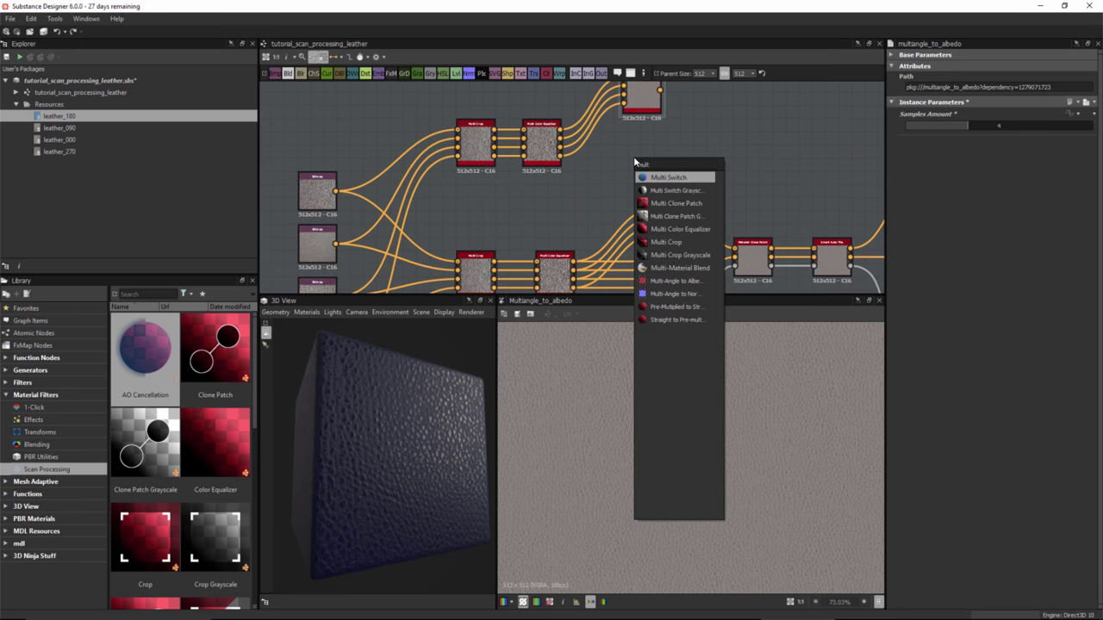
{"action": "left_click", "coordinate": [674, 298]}
{"action": "scroll", "coordinate": [700, 183], "scroll_direction": "up", "scroll_amount": 1}
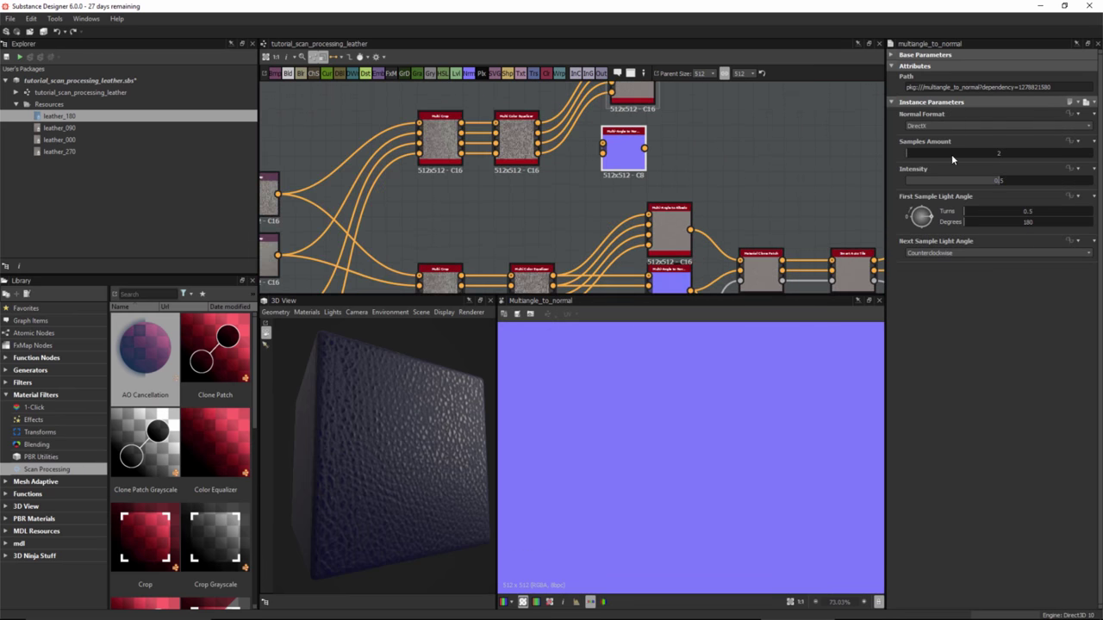
{"action": "key", "text": "Return"}
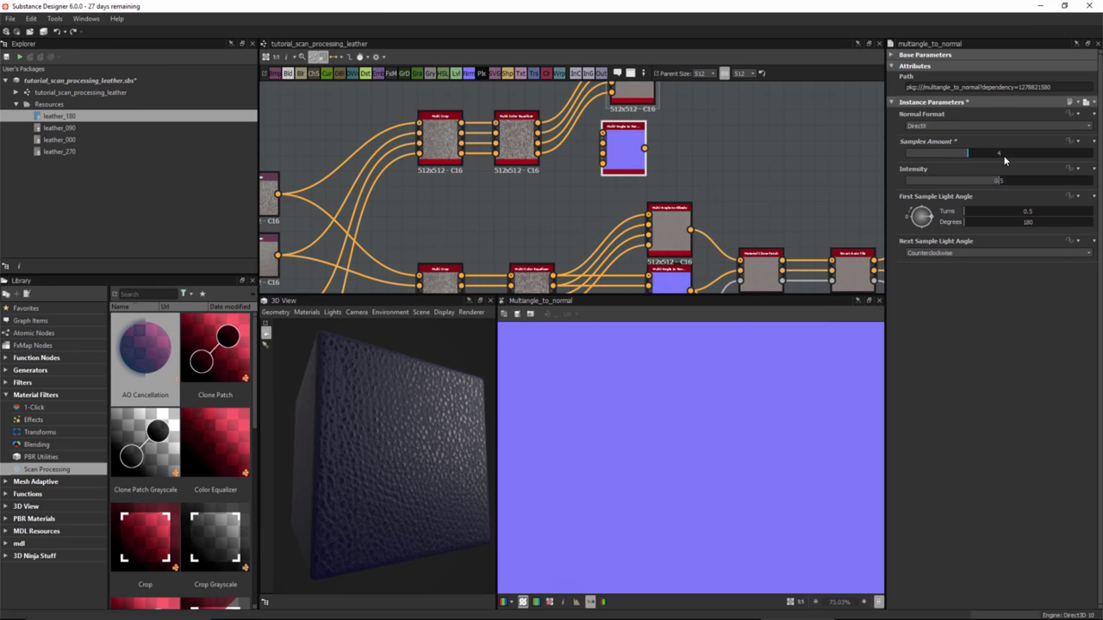
Connect the four Multi Color Equalizer outputs in order to the four Multi-Angle to Normal inputs
{"action": "middle_click_drag", "start_coordinate": [732, 159], "coordinate": [735, 185]}
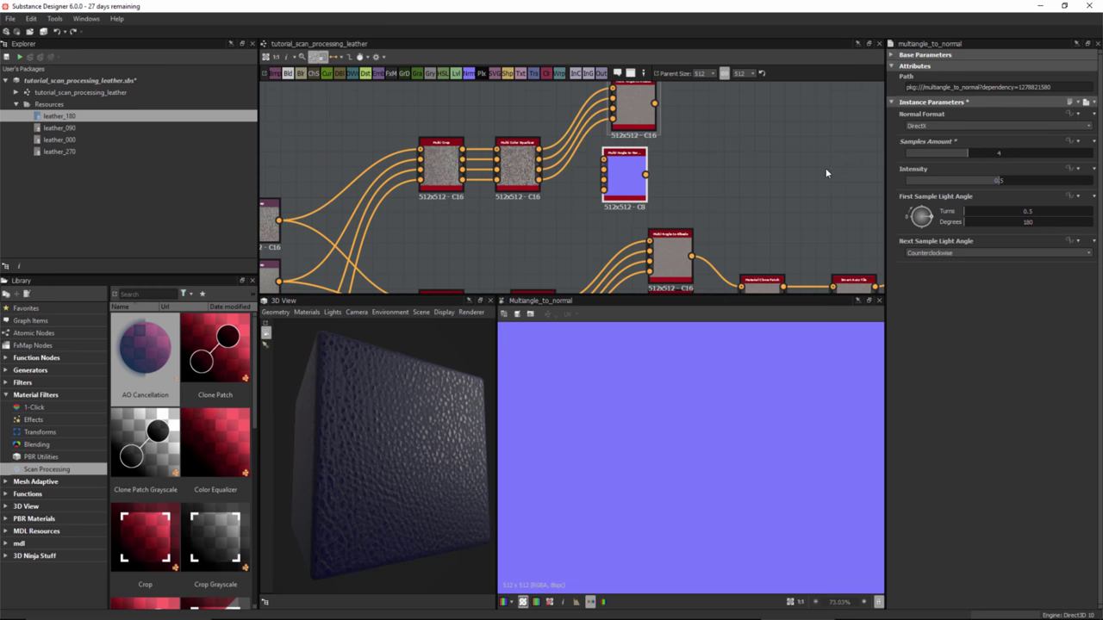
{"action": "scroll", "coordinate": [590, 225], "scroll_direction": "up", "scroll_amount": 3}
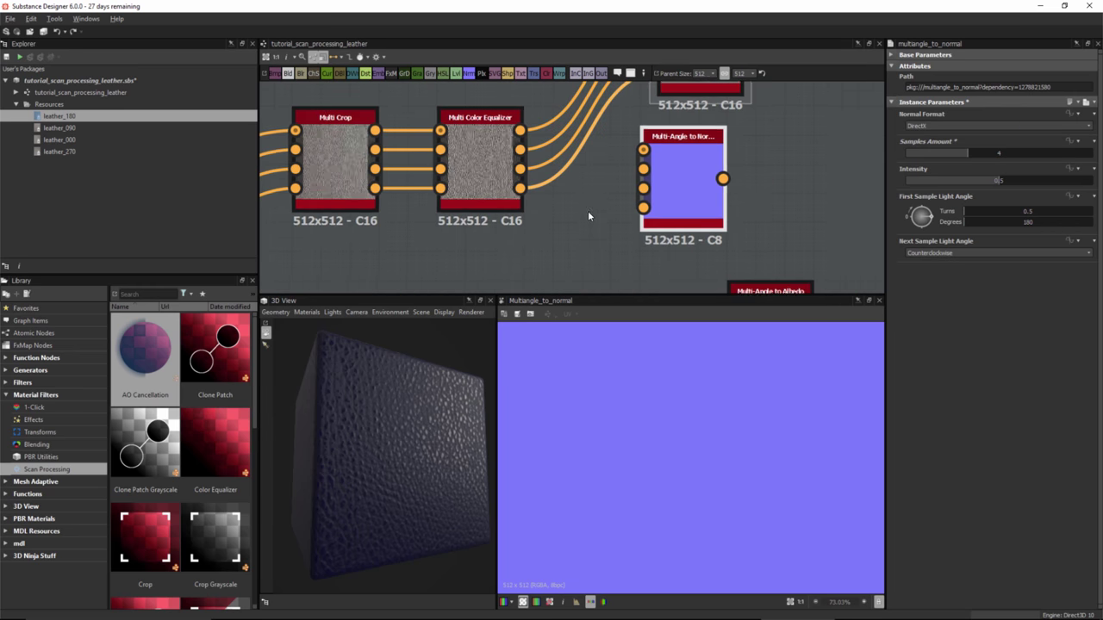
{"action": "left_click_drag", "start_coordinate": [519, 130], "coordinate": [644, 149]}
{"action": "left_click_drag", "start_coordinate": [519, 149], "coordinate": [642, 169]}
{"action": "left_click_drag", "start_coordinate": [518, 169], "coordinate": [643, 188]}
{"action": "left_click_drag", "start_coordinate": [519, 188], "coordinate": [643, 208]}
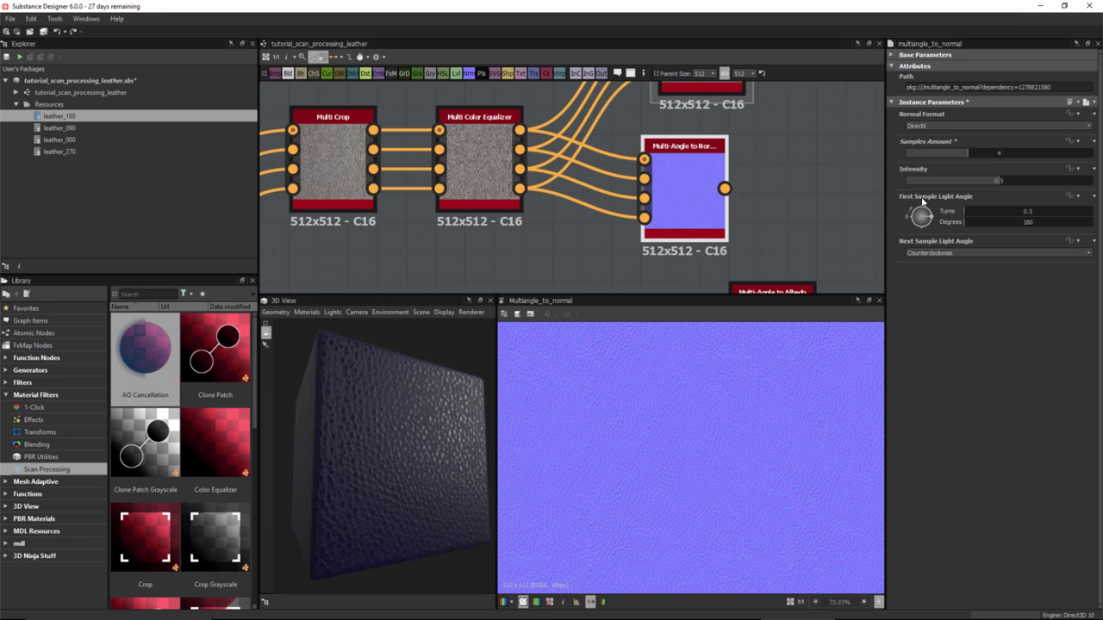
Check the first normal input and the scan order against the light angle settings, leaving Next Sample Light Angle at Counterclockwise
{"action": "double_click", "coordinate": [645, 159]}
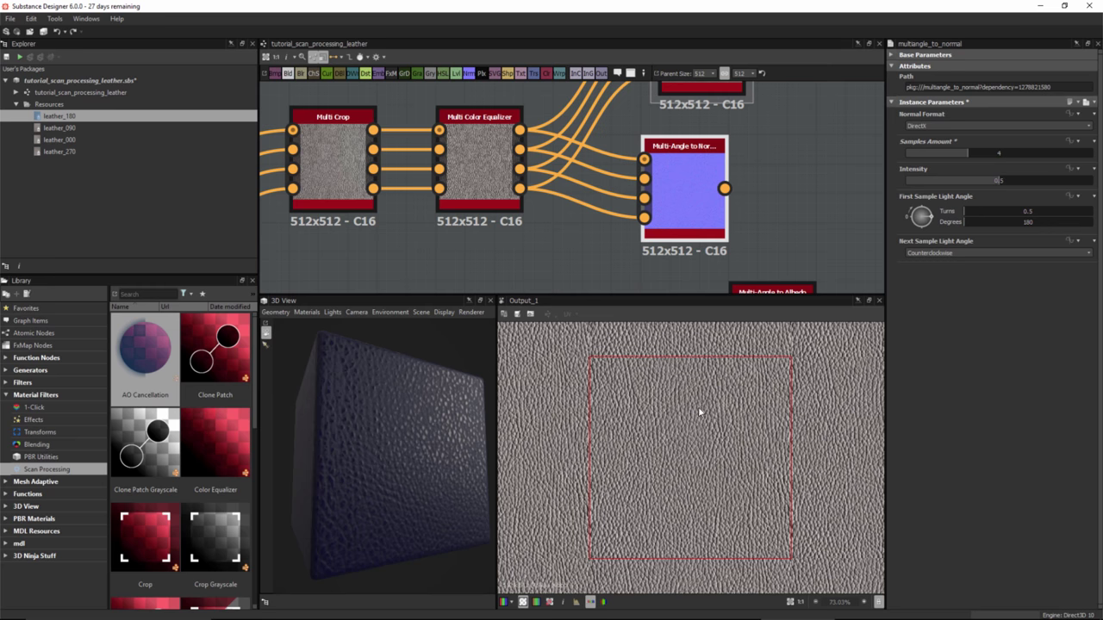
{"action": "double_click", "coordinate": [687, 167]}
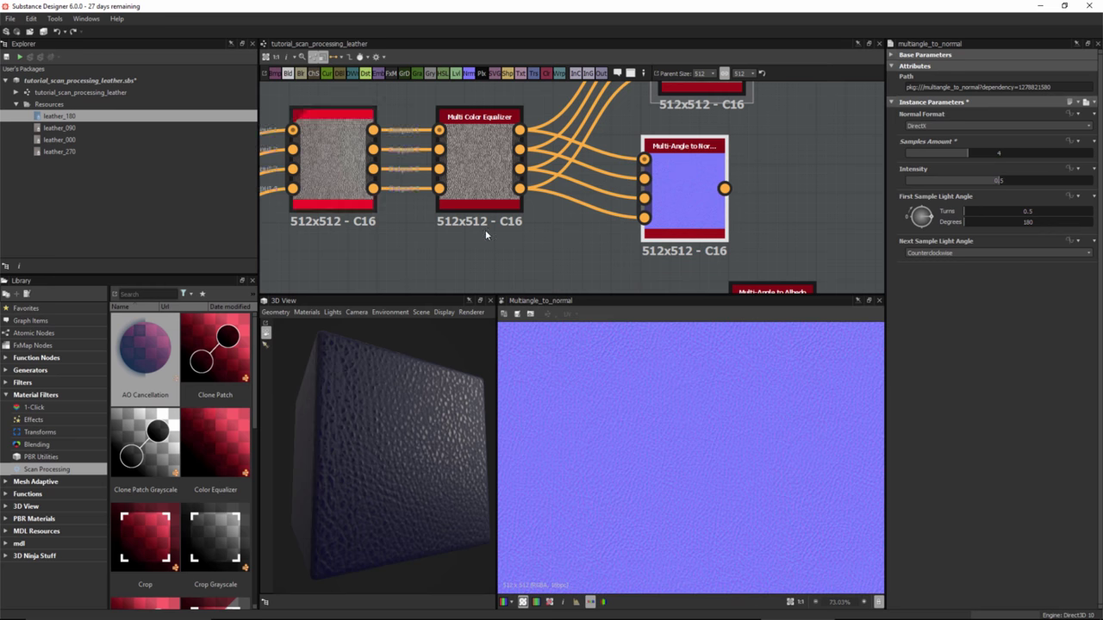
{"action": "scroll", "coordinate": [404, 219], "scroll_direction": "down", "scroll_amount": 3}
{"action": "middle_click_drag", "start_coordinate": [403, 219], "coordinate": [403, 170]}
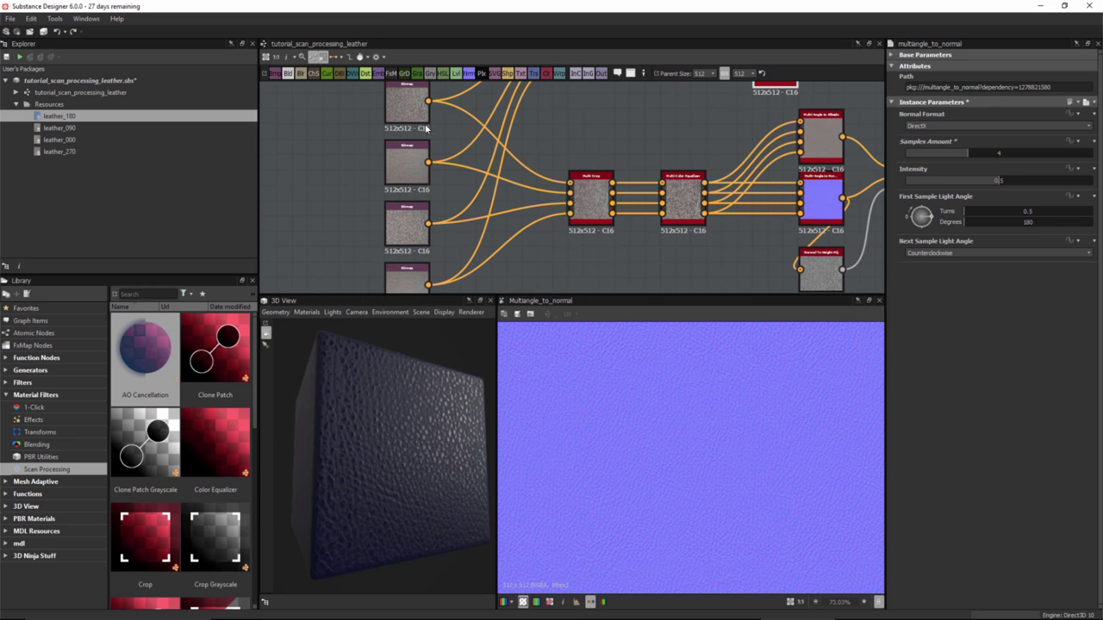
{"action": "middle_click_drag", "start_coordinate": [920, 154], "coordinate": [759, 258]}
{"action": "scroll", "coordinate": [645, 190], "scroll_direction": "up", "scroll_amount": 4}
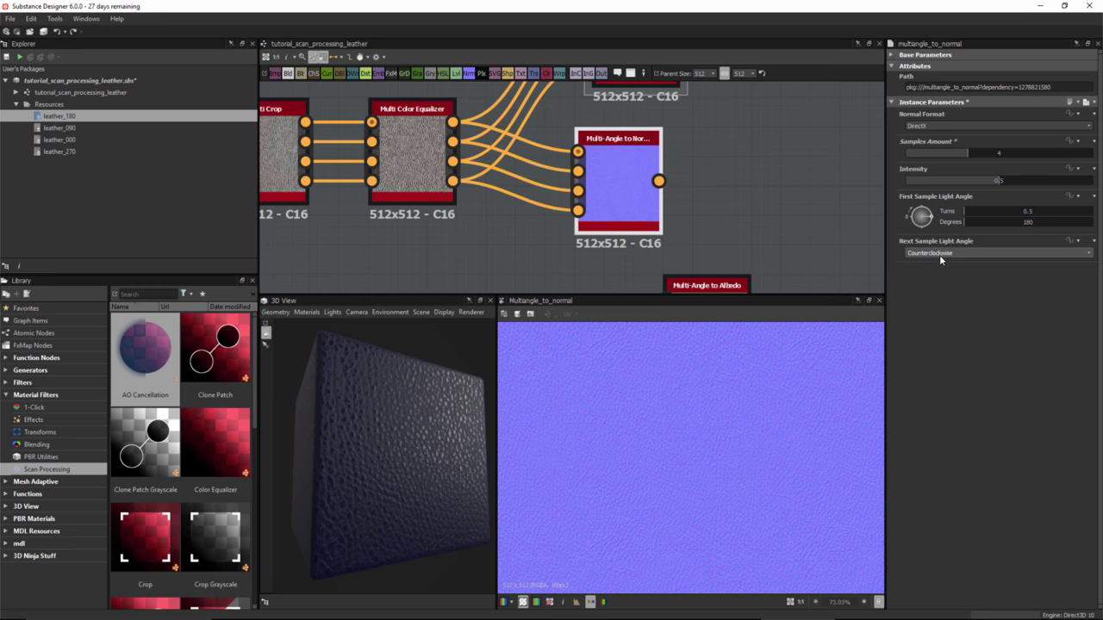
{"action": "left_click", "coordinate": [977, 254]}
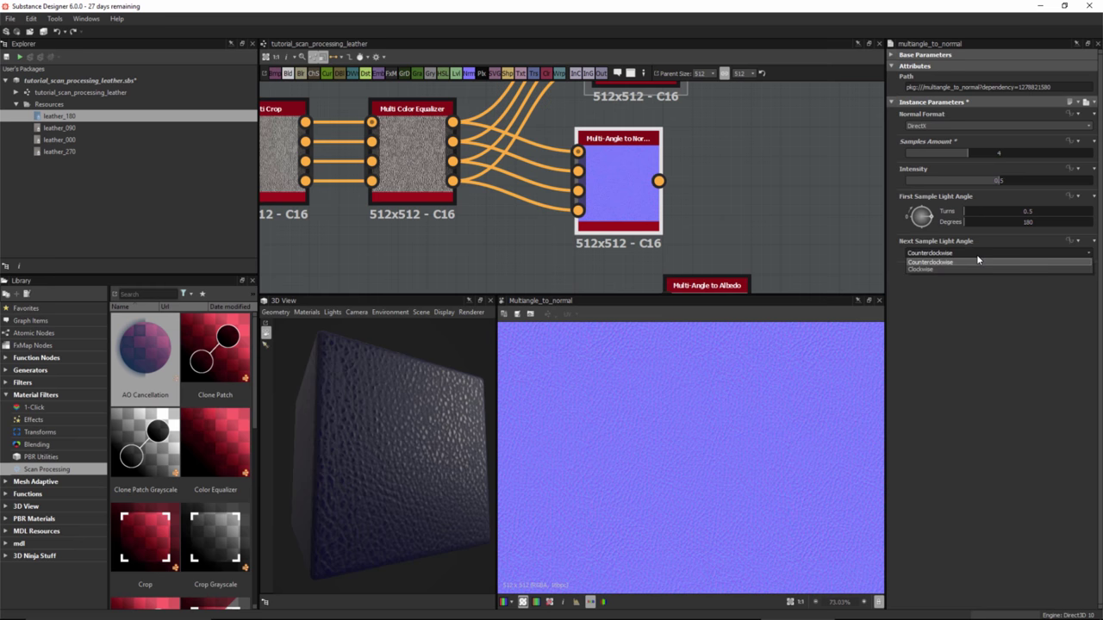
{"action": "left_click", "coordinate": [927, 262]}
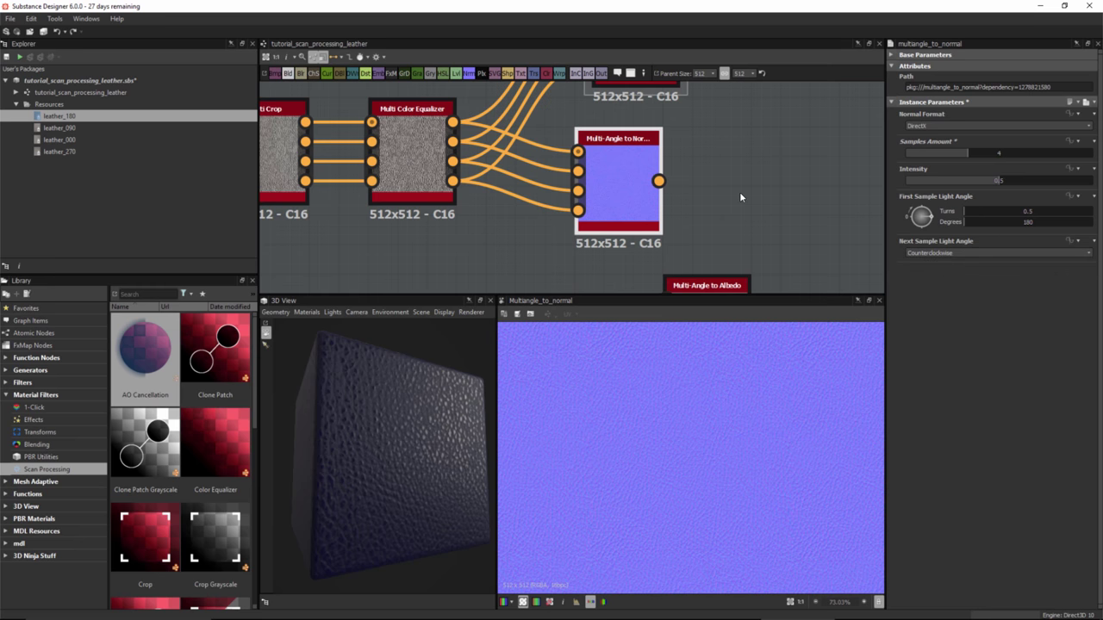
Set the new Multi-Angle to Normal node's Intensity to 0.68 and align the node directly under Multi-Angle to Albedo
{"action": "scroll", "coordinate": [704, 437], "scroll_direction": "up", "scroll_amount": 2}
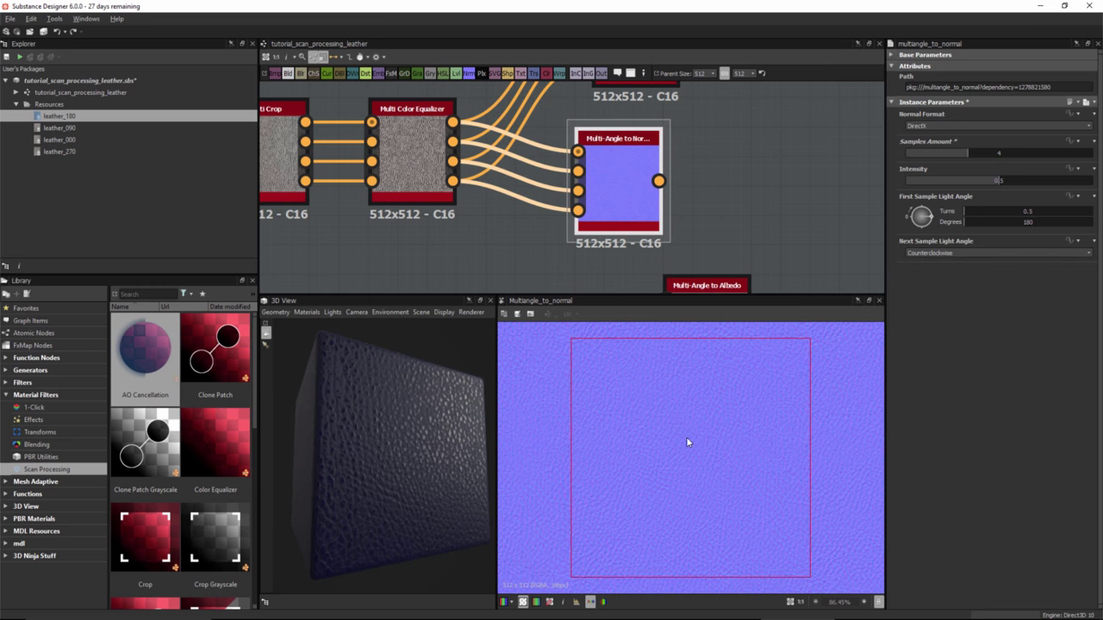
{"action": "left_click", "coordinate": [1033, 180]}
{"action": "scroll", "coordinate": [631, 168], "scroll_direction": "down", "scroll_amount": 3}
{"action": "scroll", "coordinate": [671, 164], "scroll_direction": "down", "scroll_amount": 1}
{"action": "left_click_drag", "start_coordinate": [661, 195], "coordinate": [658, 176]}
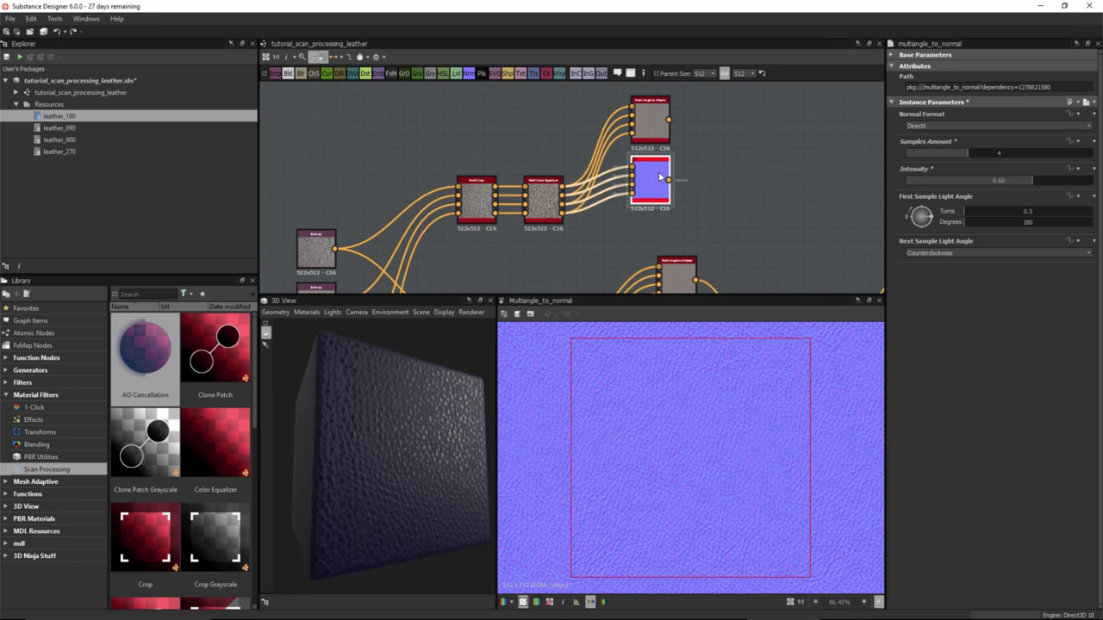
Add a Normal To Height HQ node, feed it the Multi-Angle to Normal output, and preview the height map
{"action": "scroll", "coordinate": [693, 164], "scroll_direction": "up", "scroll_amount": 3}
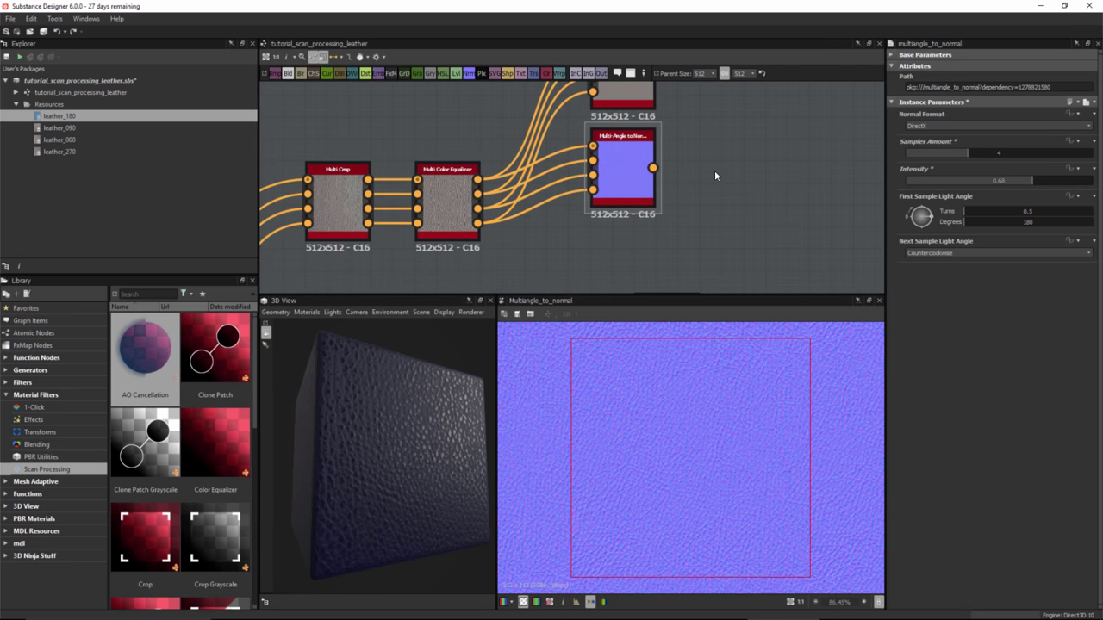
{"action": "key", "text": "space"}
{"action": "type", "text": "no"}
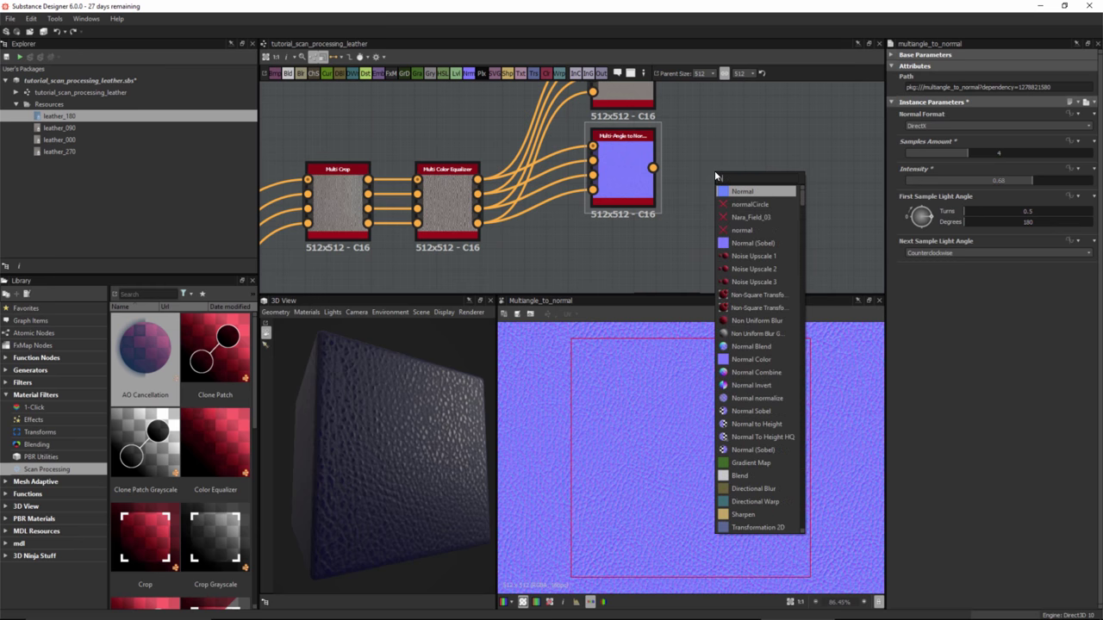
{"action": "type", "text": "rmal"}
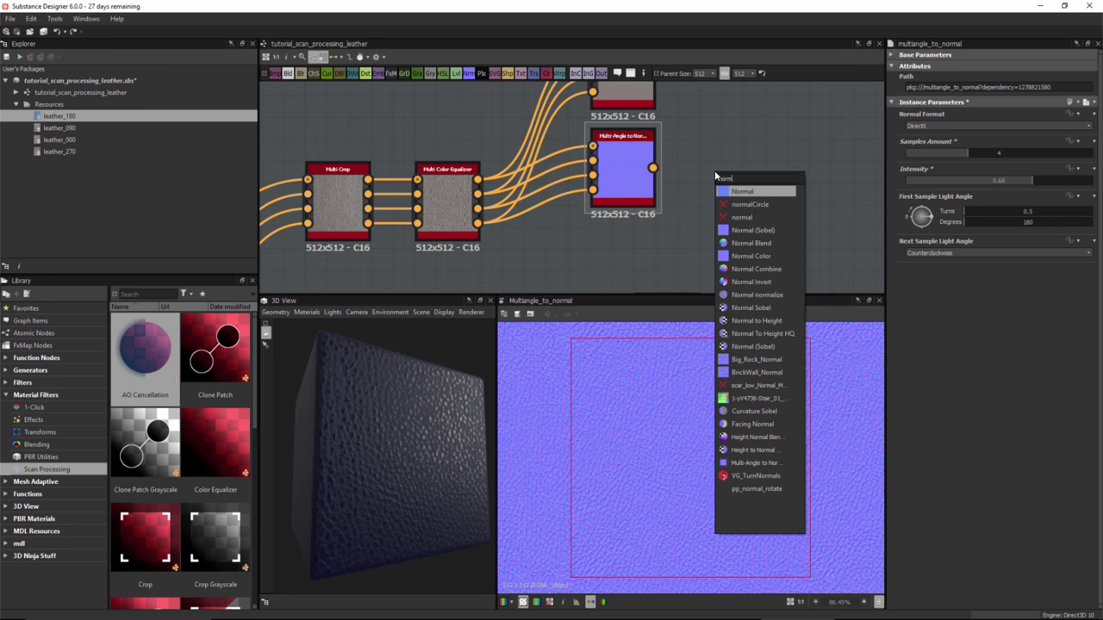
{"action": "left_click", "coordinate": [762, 334]}
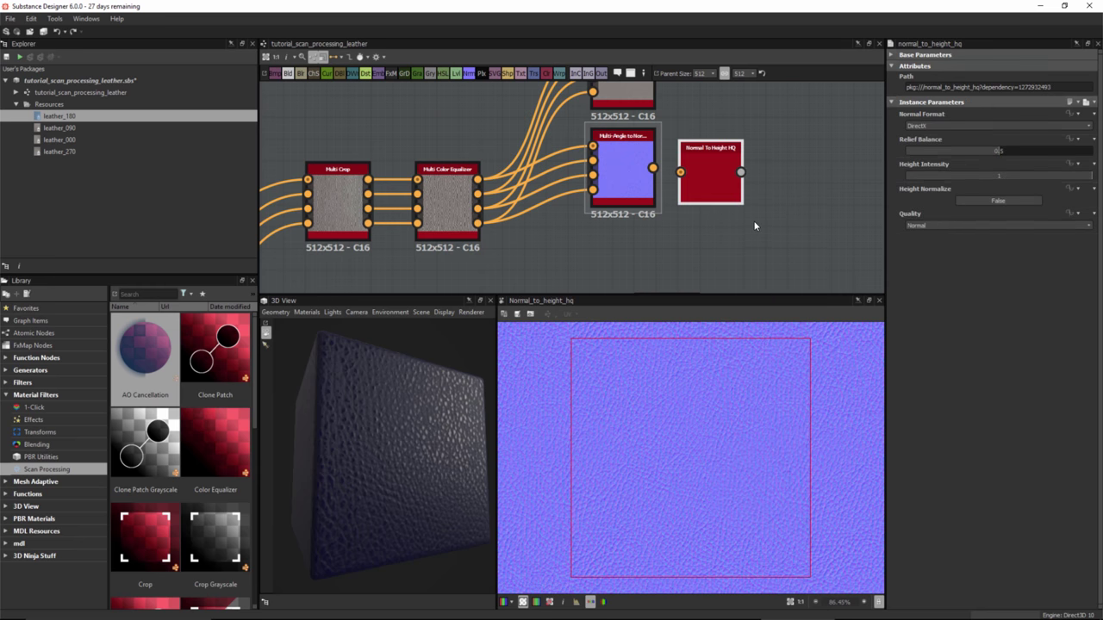
{"action": "left_click_drag", "start_coordinate": [708, 175], "coordinate": [744, 175]}
{"action": "left_click_drag", "start_coordinate": [653, 167], "coordinate": [714, 171]}
{"action": "double_click", "coordinate": [746, 177]}
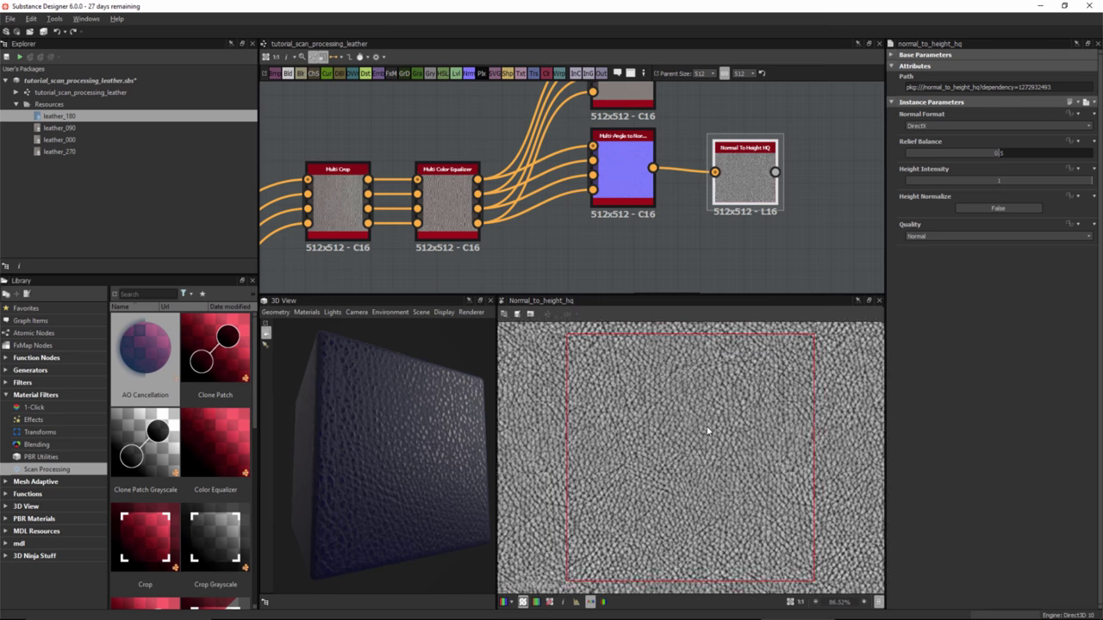
Set the Normal To Height HQ Quality to High and place the node directly below Multi-Angle to Normal
{"action": "left_click", "coordinate": [991, 236]}
{"action": "left_click", "coordinate": [951, 256]}
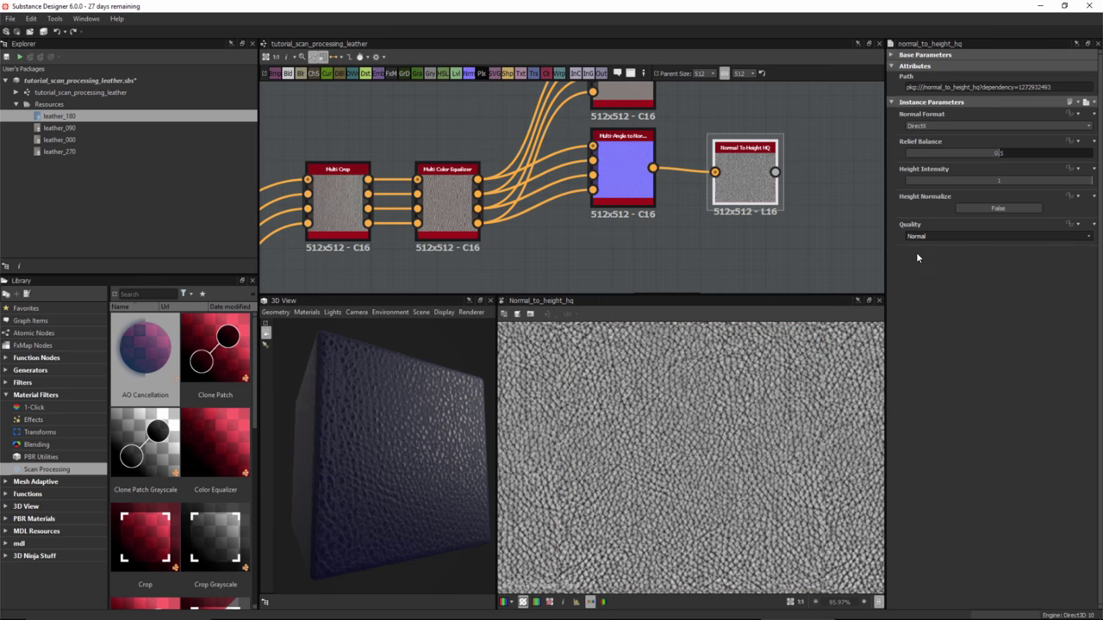
{"action": "left_click_drag", "start_coordinate": [760, 182], "coordinate": [657, 216]}
{"action": "scroll", "coordinate": [705, 202], "scroll_direction": "down", "scroll_amount": 2}
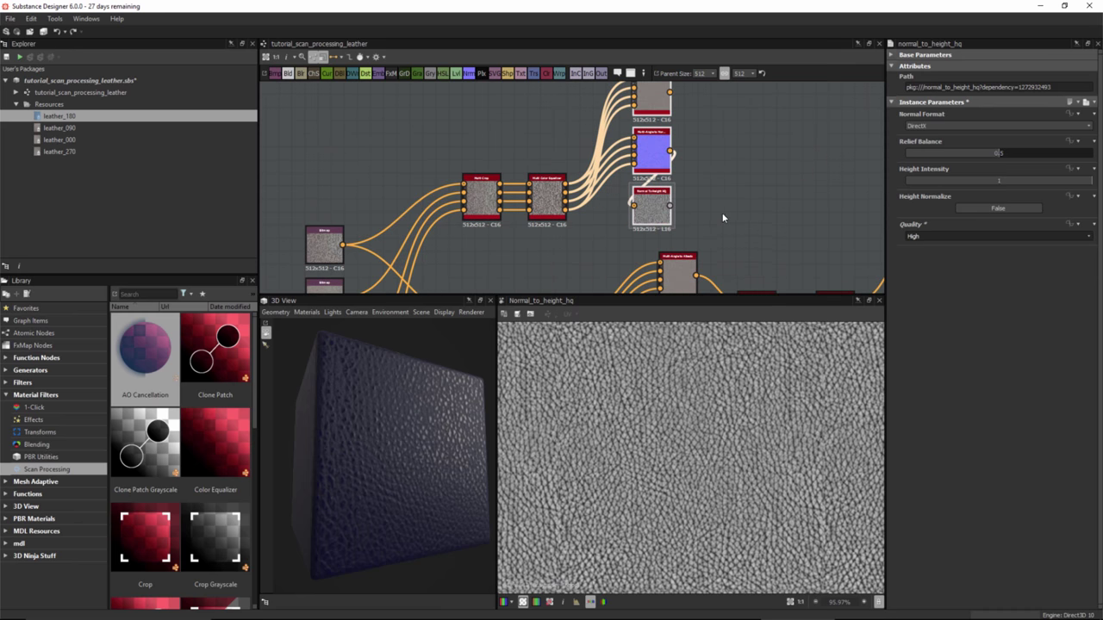
Show the multi-input connections as compact links and preview the whole Multi-Angle to Albedo output image
{"action": "scroll", "coordinate": [708, 212], "scroll_direction": "down", "scroll_amount": 1}
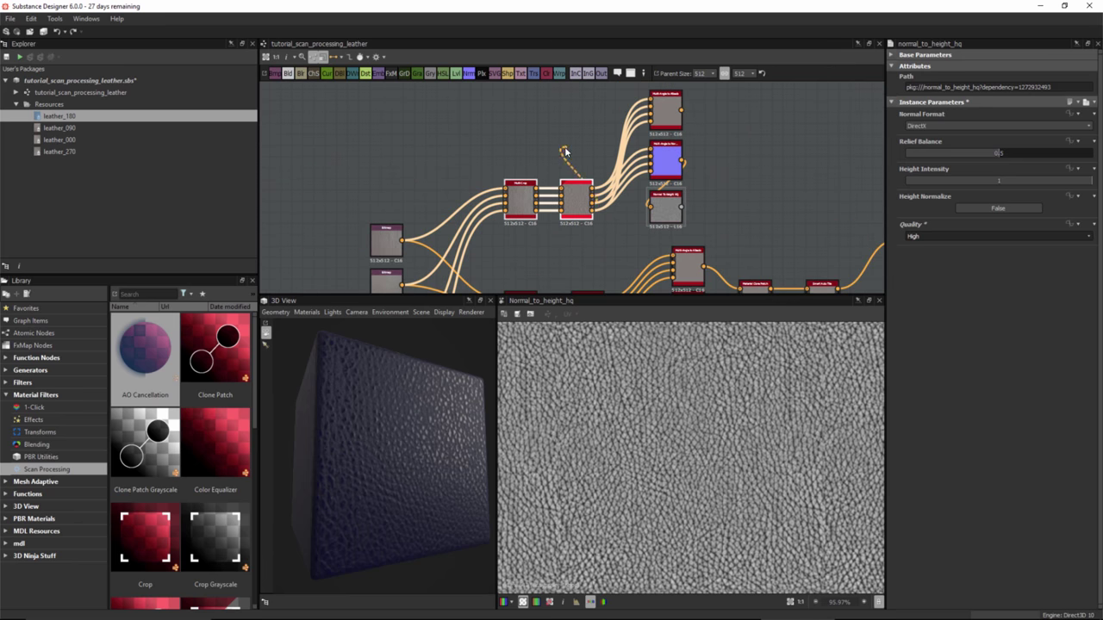
{"action": "left_click_drag", "start_coordinate": [573, 194], "coordinate": [552, 152]}
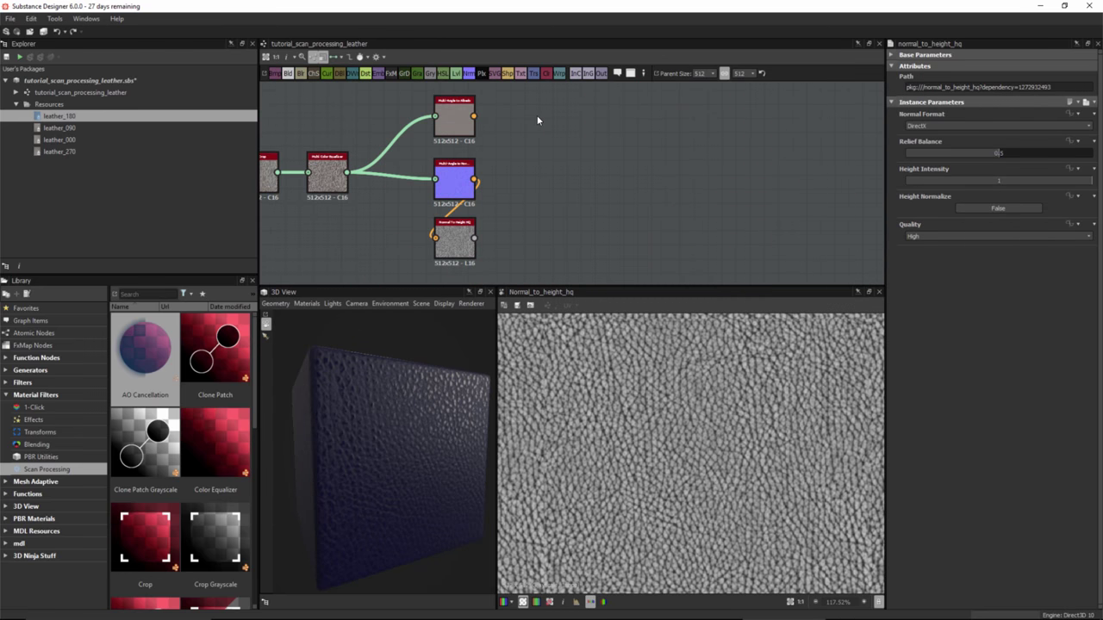
{"action": "double_click", "coordinate": [454, 119]}
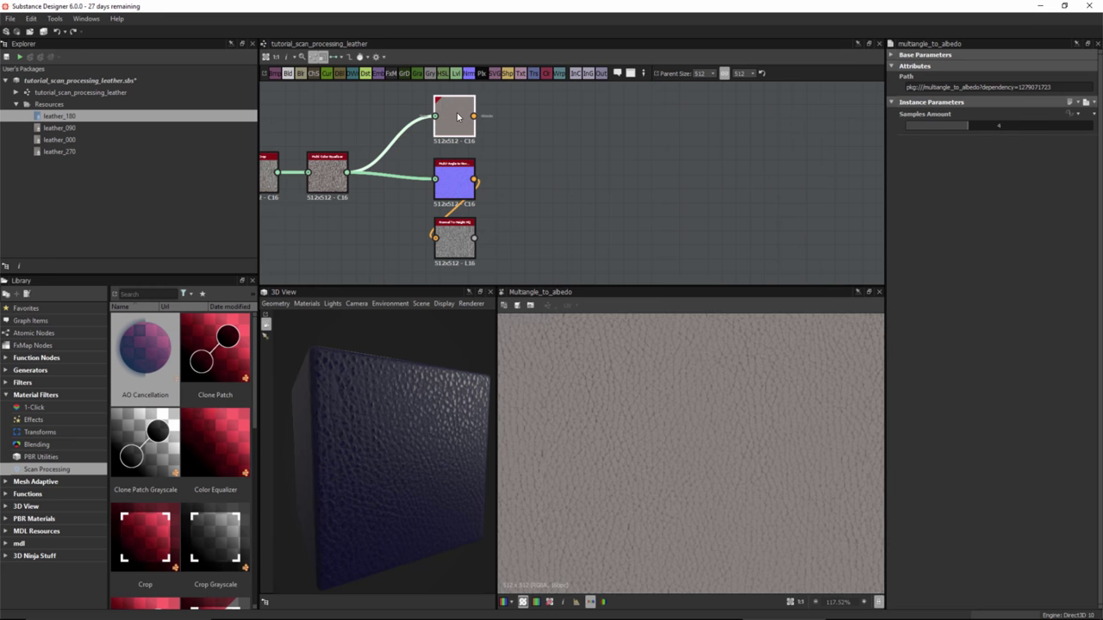
{"action": "scroll", "coordinate": [671, 445], "scroll_direction": "down", "scroll_amount": 2}
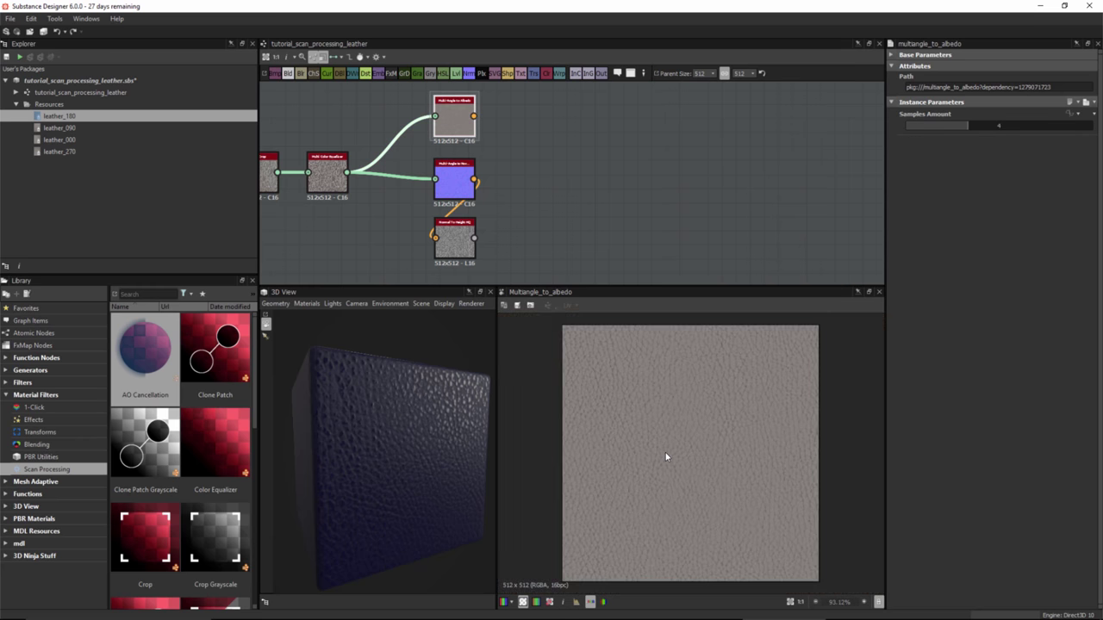
{"action": "scroll", "coordinate": [655, 414], "scroll_direction": "up", "scroll_amount": 1}
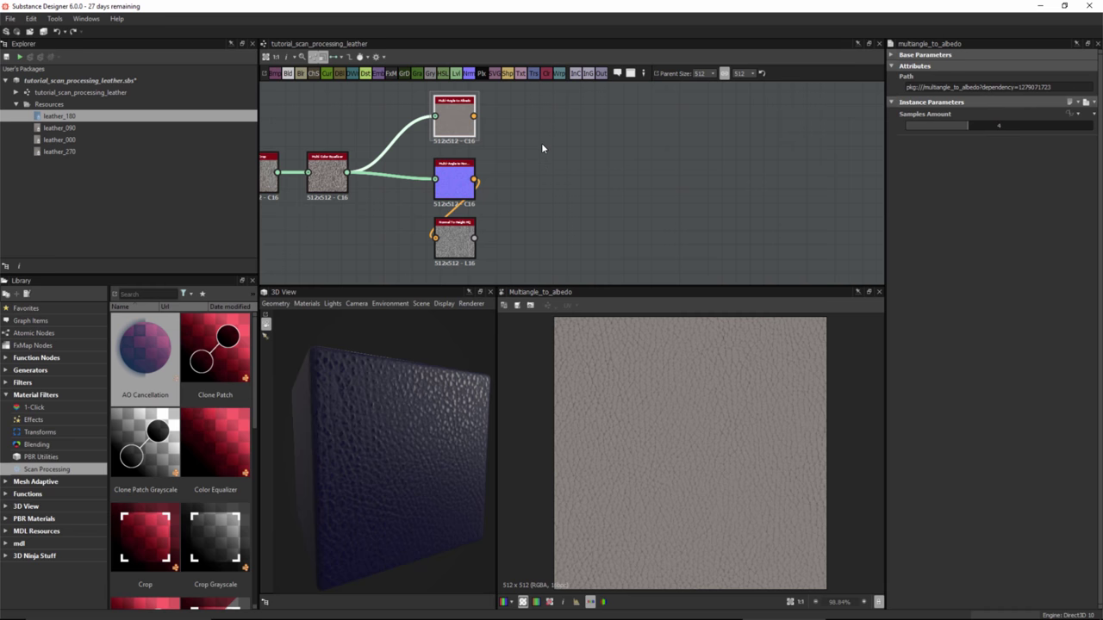
{"action": "key", "text": "space"}
{"action": "type", "text": "mult"}
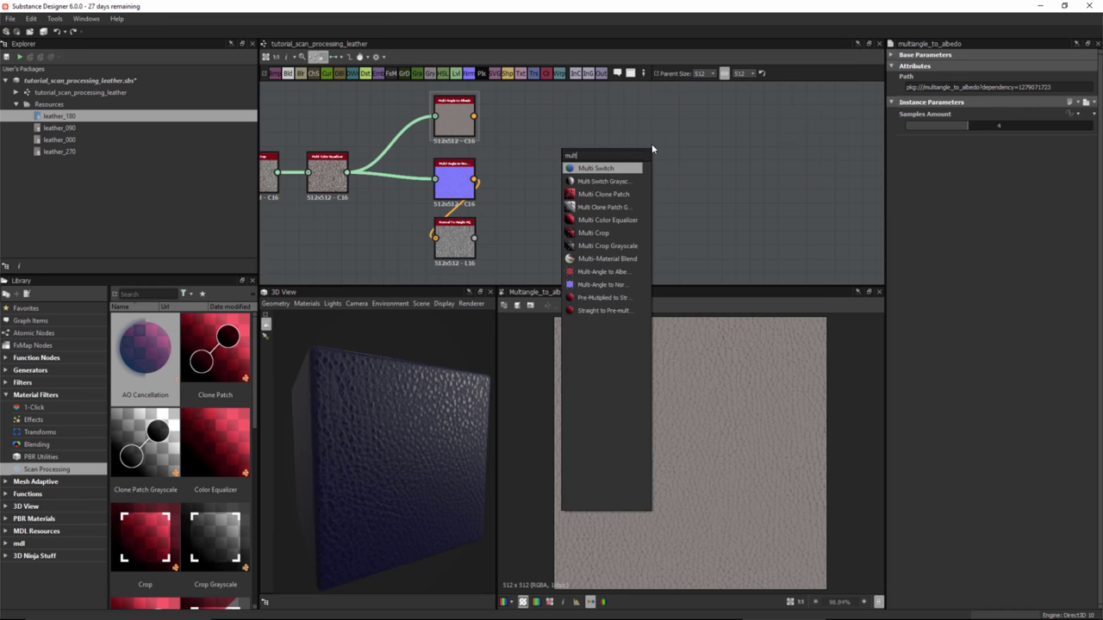
{"action": "left_click", "coordinate": [591, 210]}
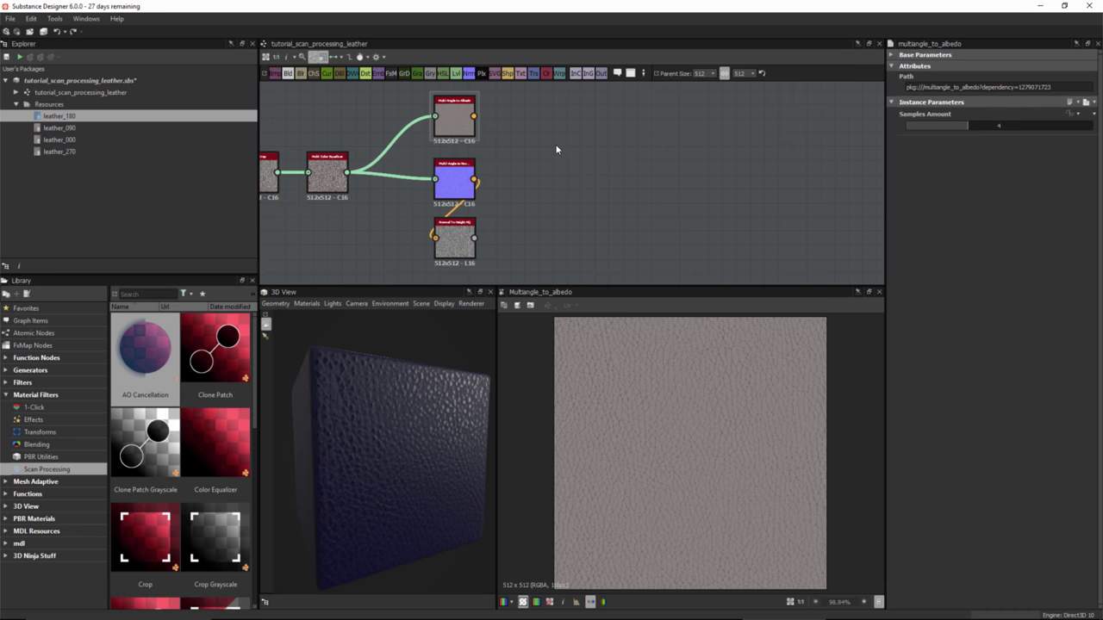
Add a Material Clone Patch node with the Roughness and Metallic channels off, and feed it the albedo, normal and height outputs
{"action": "key", "text": "space"}
{"action": "type", "text": "material"}
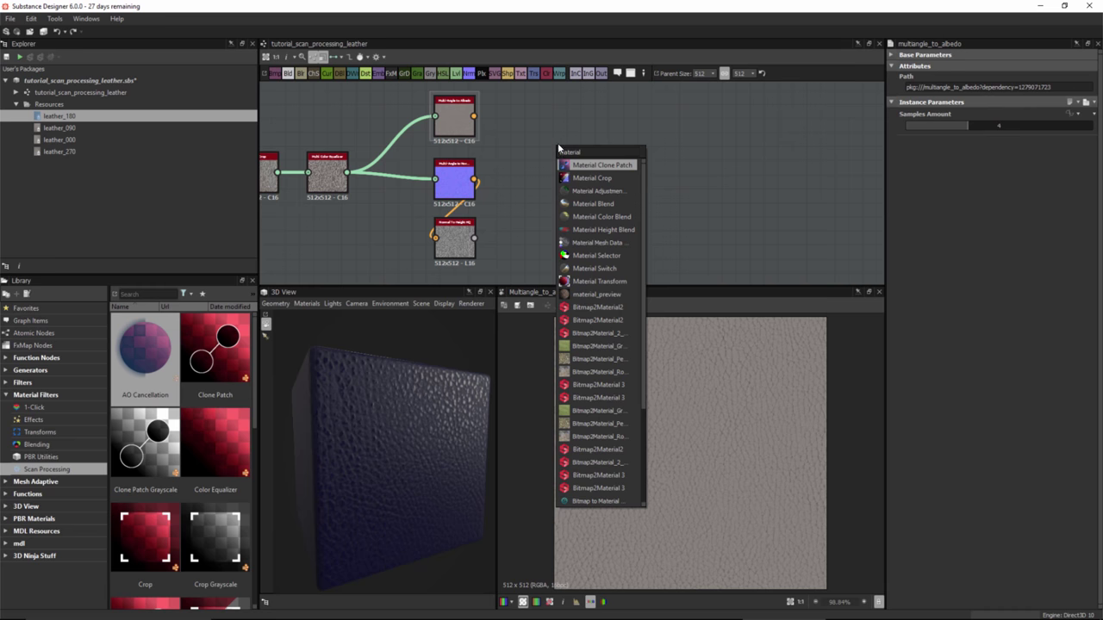
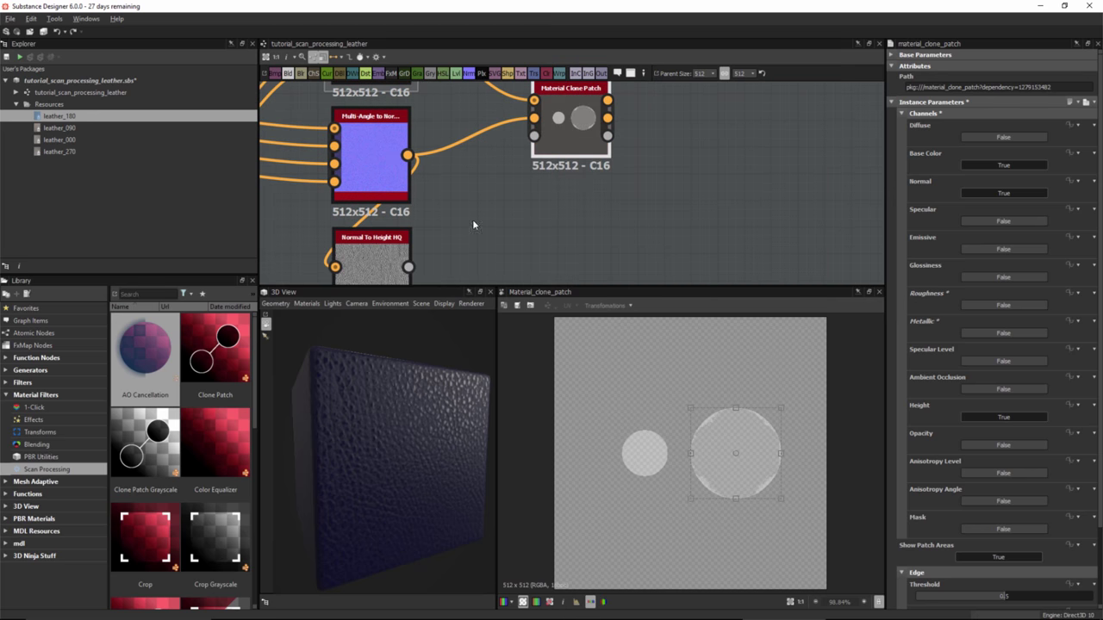
{"action": "left_click_drag", "start_coordinate": [407, 267], "coordinate": [535, 125]}
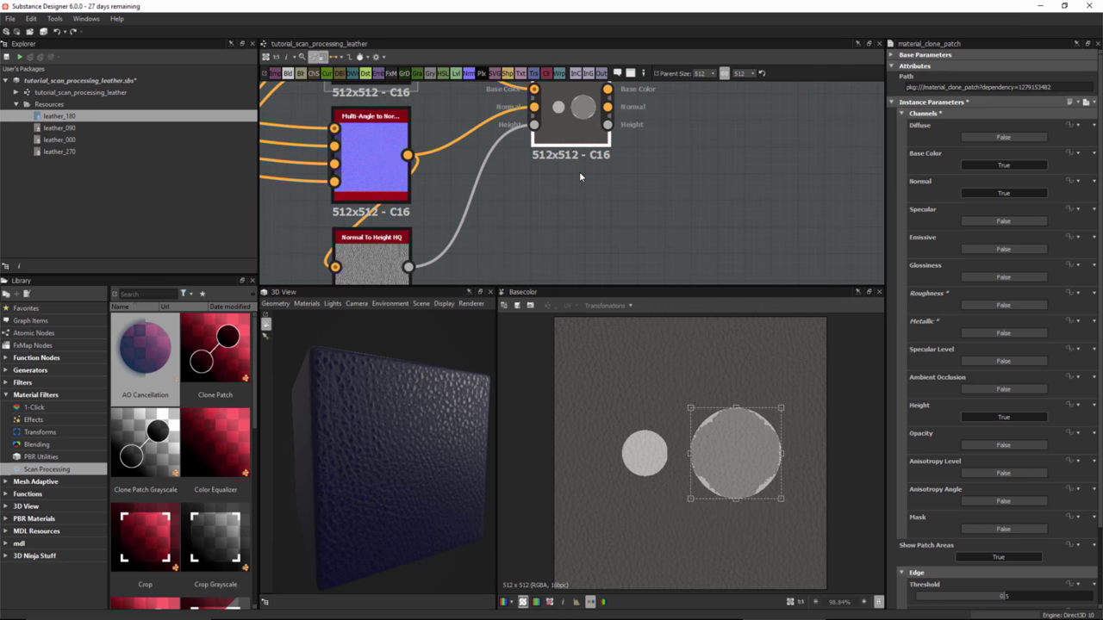
{"action": "middle_click_drag", "start_coordinate": [601, 131], "coordinate": [577, 178]}
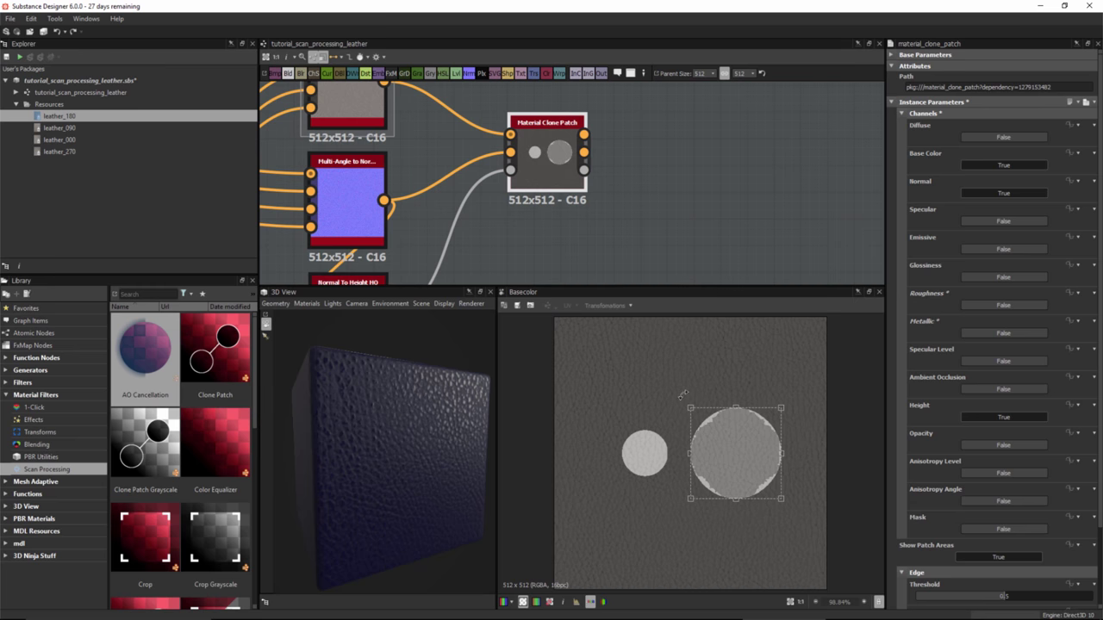
Choose the clone patch's tgt_matrix/tgt_offset transformation and move the target circle to the upper left area of the leather
{"action": "left_click", "coordinate": [901, 114]}
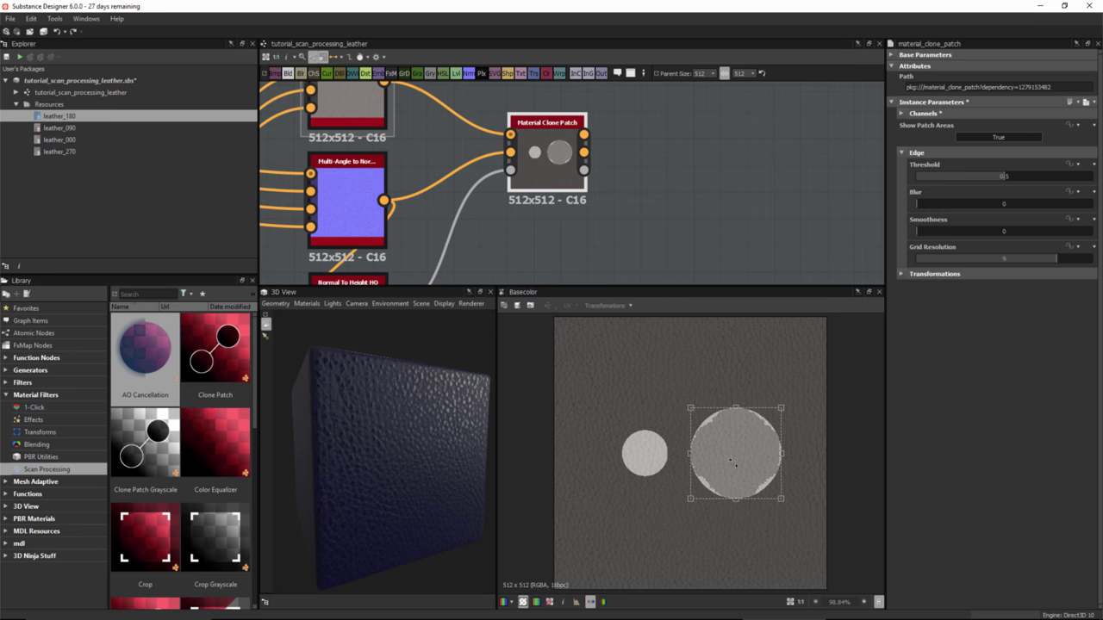
{"action": "left_click", "coordinate": [630, 306]}
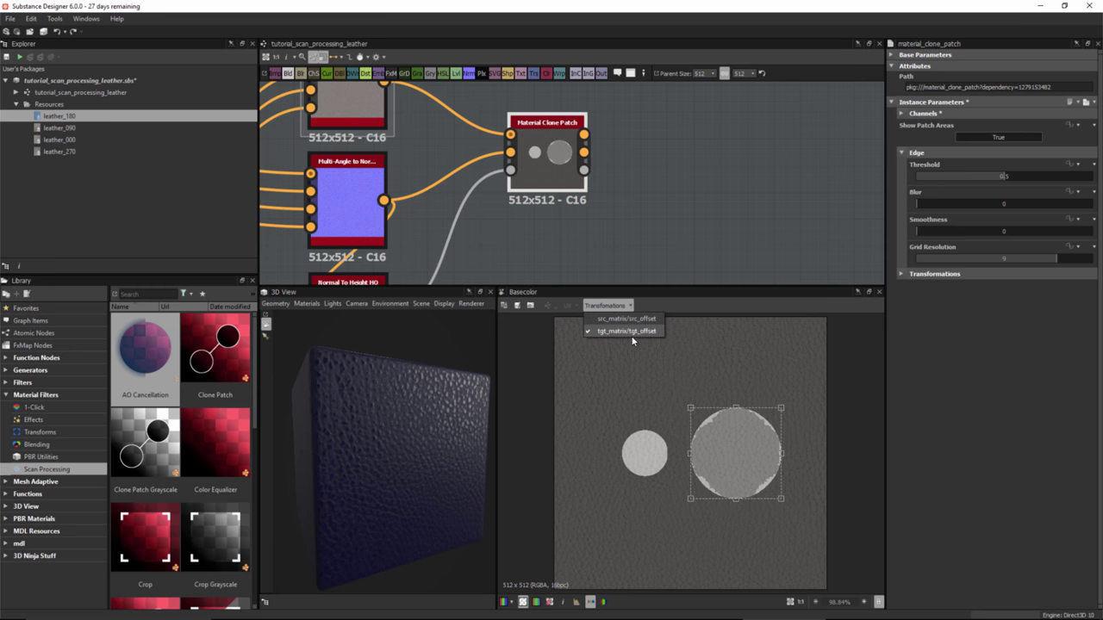
{"action": "left_click", "coordinate": [630, 335]}
{"action": "mouse_move", "coordinate": [765, 473]}
{"action": "left_mouse_down"}
{"action": "mouse_move", "coordinate": [741, 405]}
{"action": "mouse_move", "coordinate": [625, 392]}
{"action": "mouse_move", "coordinate": [629, 384]}
{"action": "left_mouse_up"}
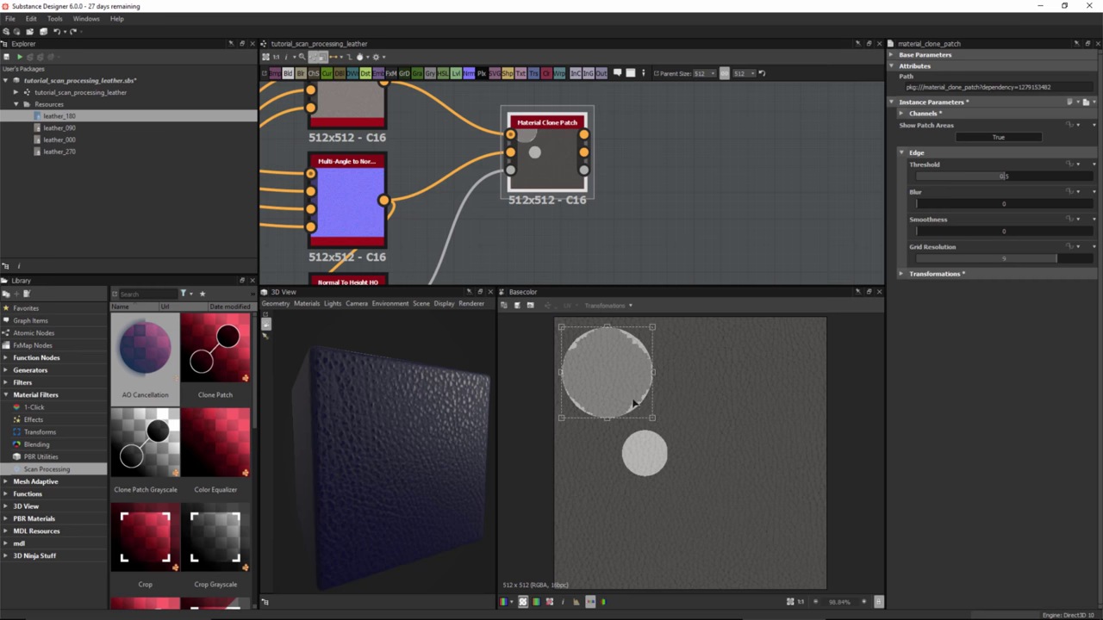
{"action": "left_click_drag", "start_coordinate": [636, 403], "coordinate": [642, 407]}
Switch to the src_matrix/src_offset transformation, then move the source circle to the lower right area of the leather and enlarge it
{"action": "left_click", "coordinate": [629, 307]}
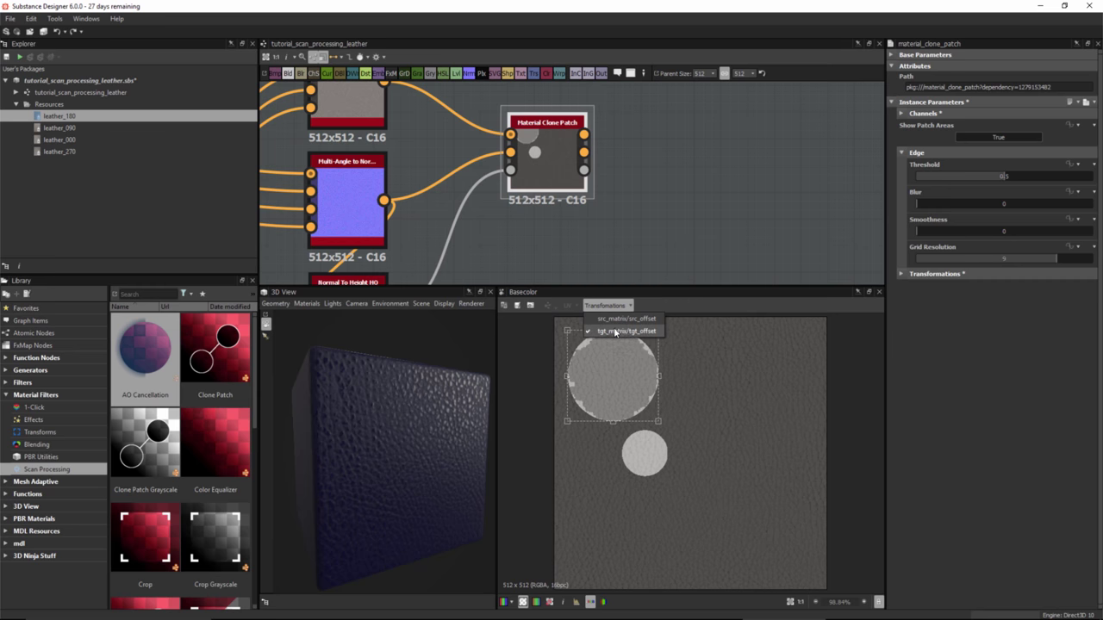
{"action": "left_click", "coordinate": [619, 321]}
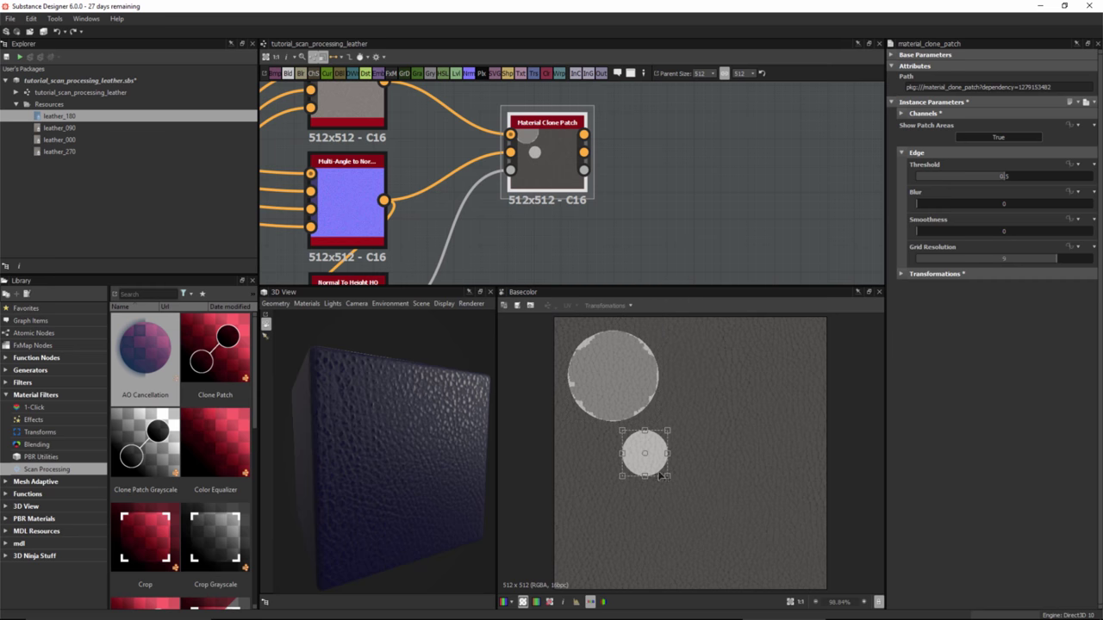
{"action": "left_click_drag", "start_coordinate": [657, 473], "coordinate": [747, 533]}
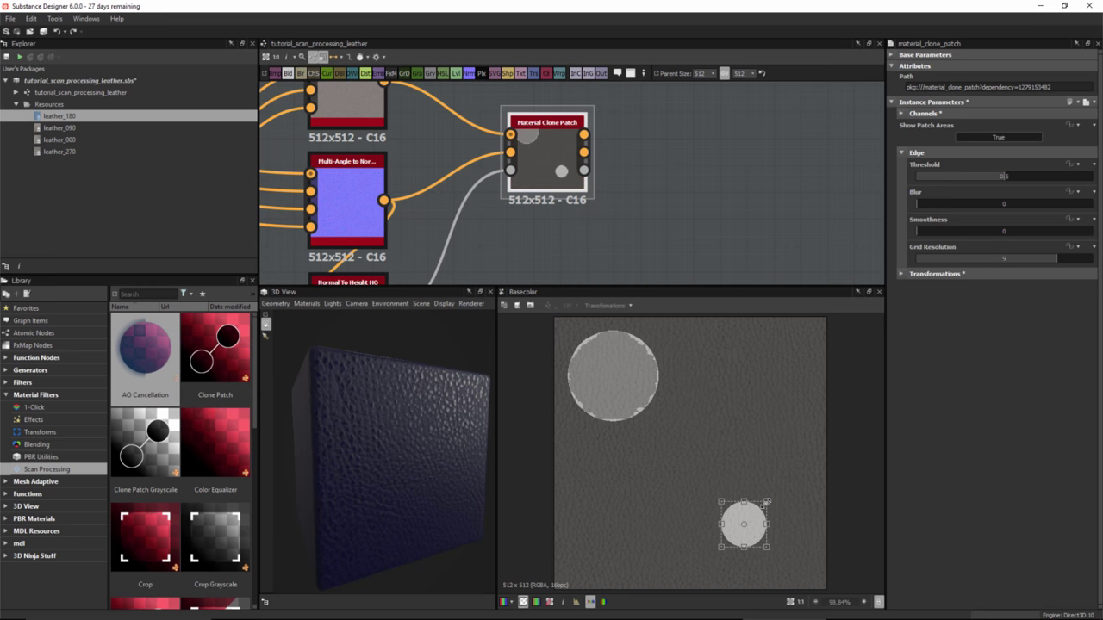
{"action": "left_click_drag", "start_coordinate": [766, 501], "coordinate": [777, 491]}
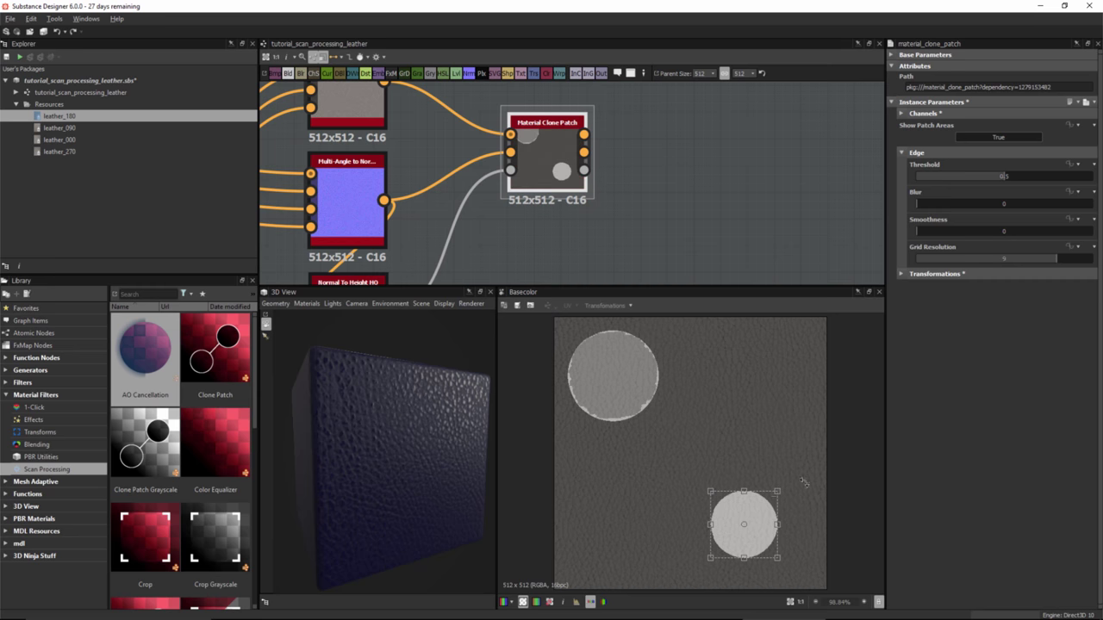
{"action": "left_click_drag", "start_coordinate": [753, 530], "coordinate": [726, 517]}
Set the Material Clone Patch edge Threshold to 0.19 and Blur to 1.3, and turn off Show Patch Areas
{"action": "scroll", "coordinate": [628, 401], "scroll_direction": "up", "scroll_amount": 2}
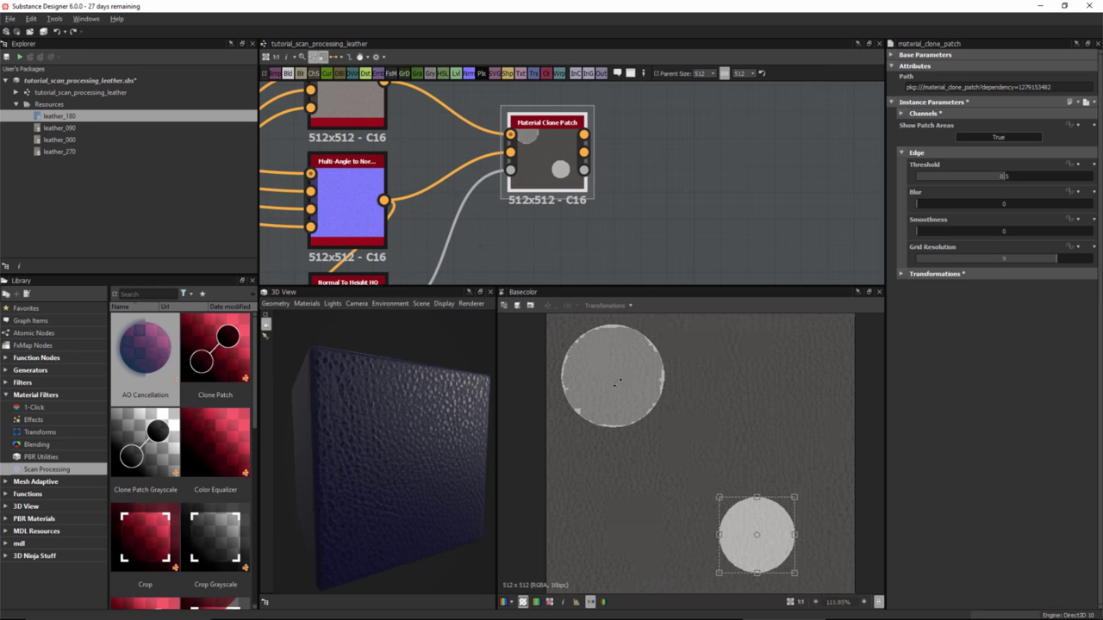
{"action": "middle_click_drag", "start_coordinate": [629, 402], "coordinate": [635, 422]}
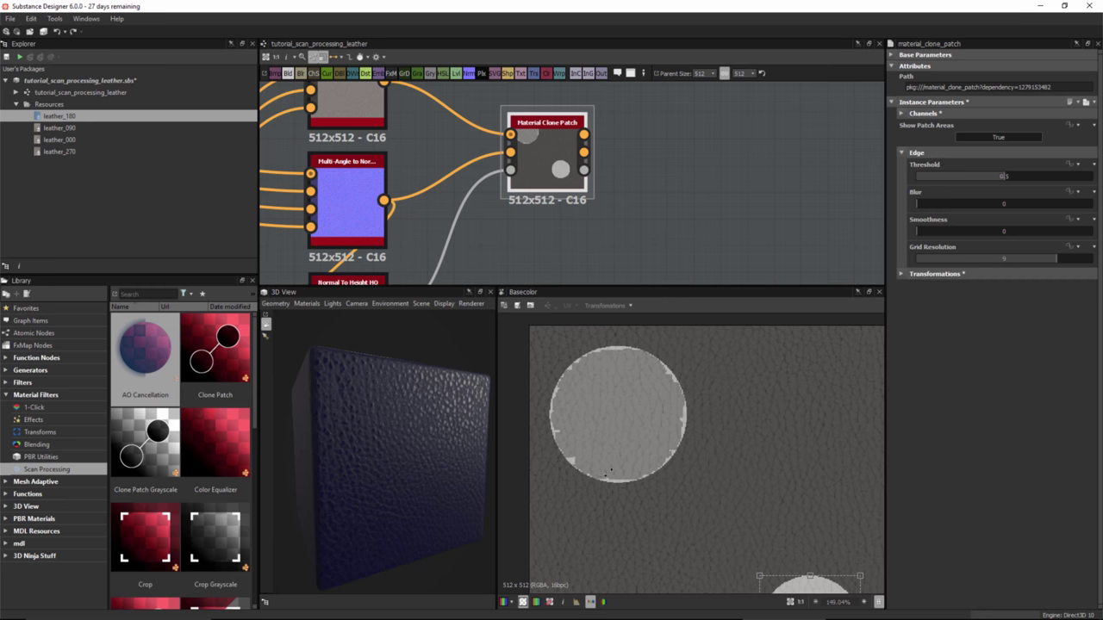
{"action": "left_click_drag", "start_coordinate": [1000, 176], "coordinate": [950, 177]}
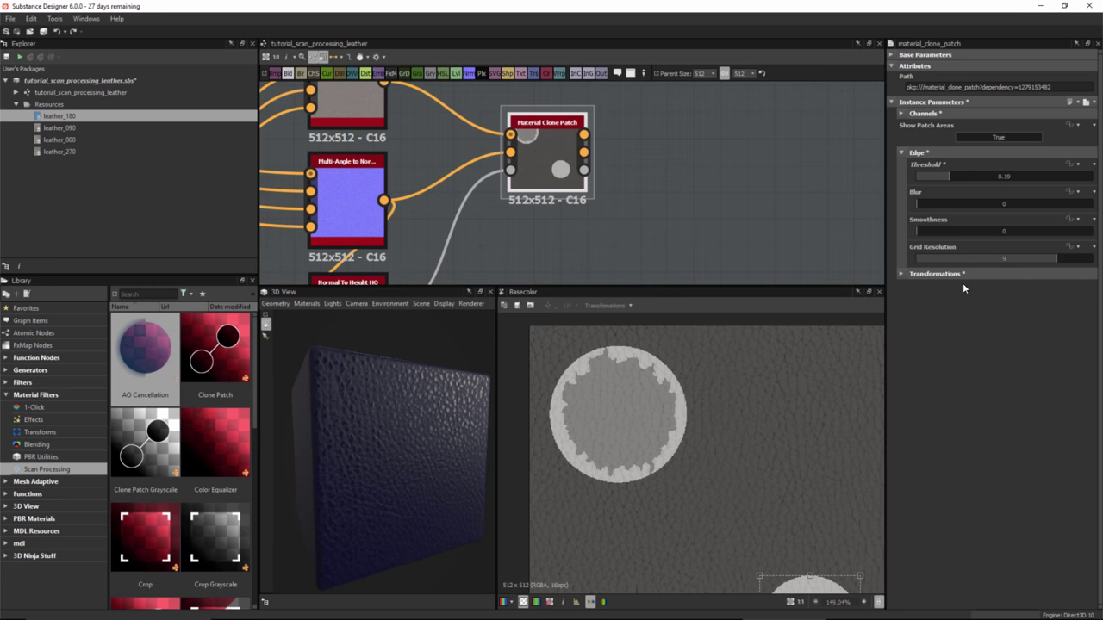
{"action": "left_click_drag", "start_coordinate": [1023, 266], "coordinate": [1056, 262]}
{"action": "left_click_drag", "start_coordinate": [932, 207], "coordinate": [1030, 203]}
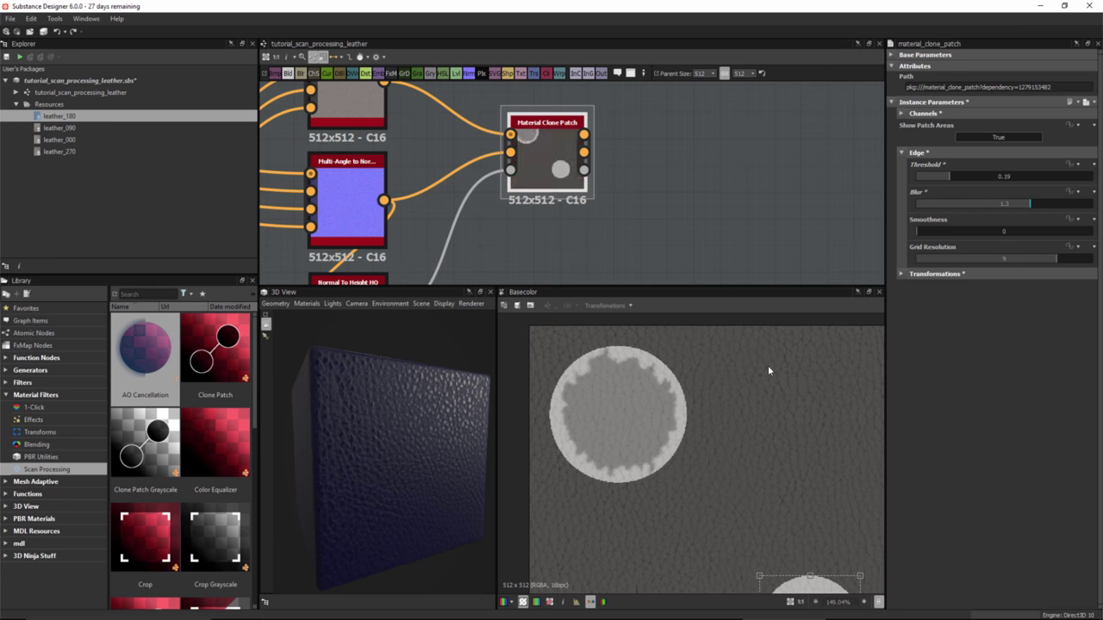
{"action": "scroll", "coordinate": [748, 455], "scroll_direction": "down", "scroll_amount": 2}
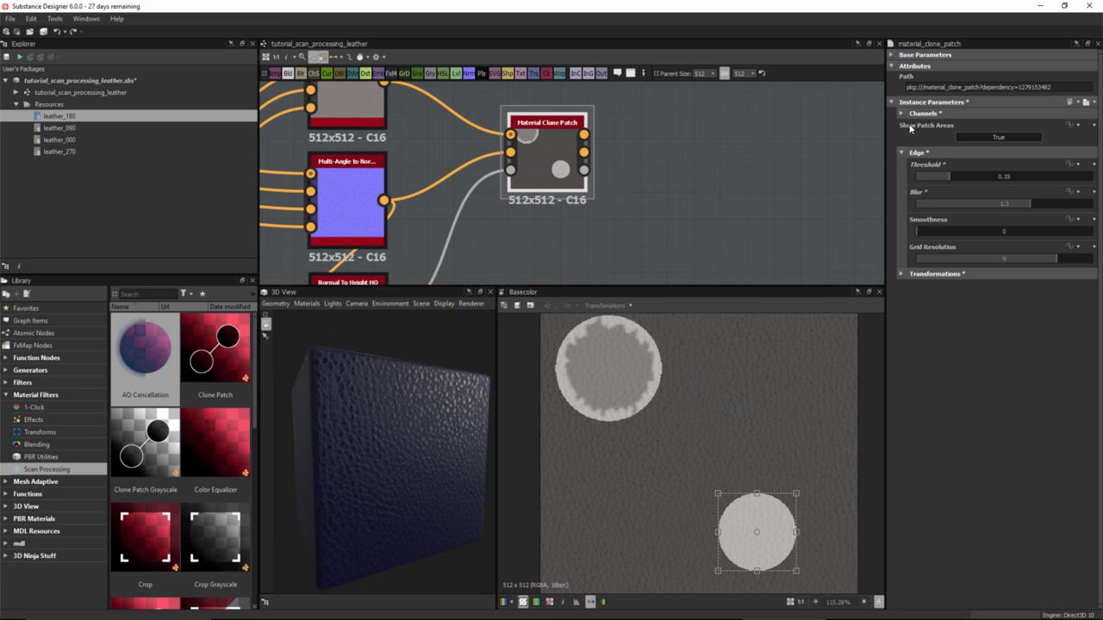
{"action": "left_click", "coordinate": [1017, 136]}
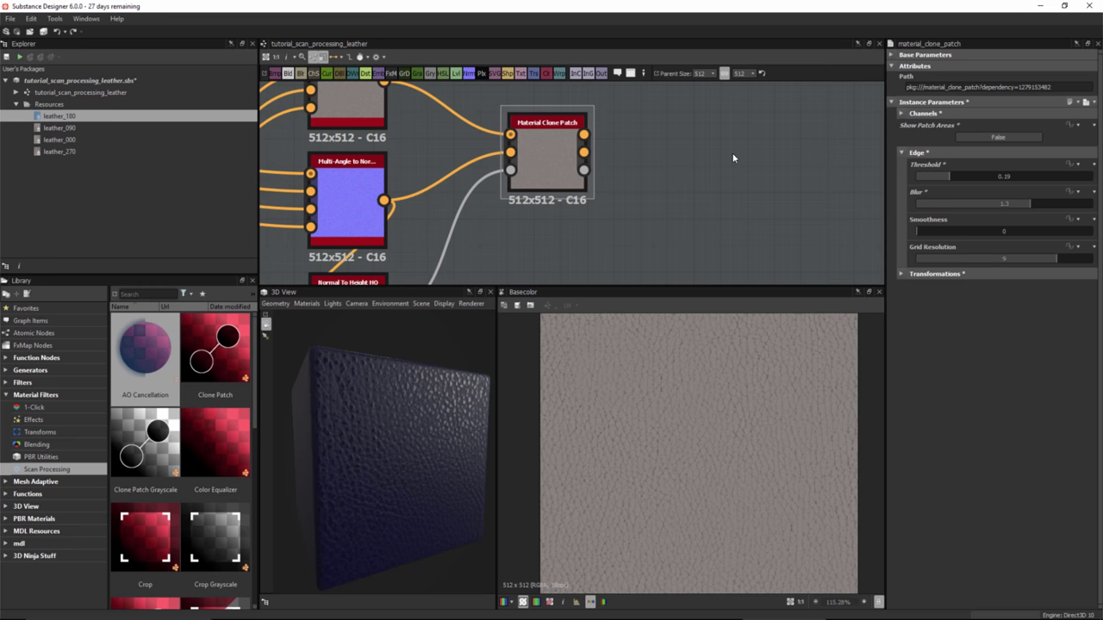
Add a Smart Auto Tile node beside Material Clone Patch and connect the matching base color, normal and height ports
{"action": "scroll", "coordinate": [662, 165], "scroll_direction": "down", "scroll_amount": 2}
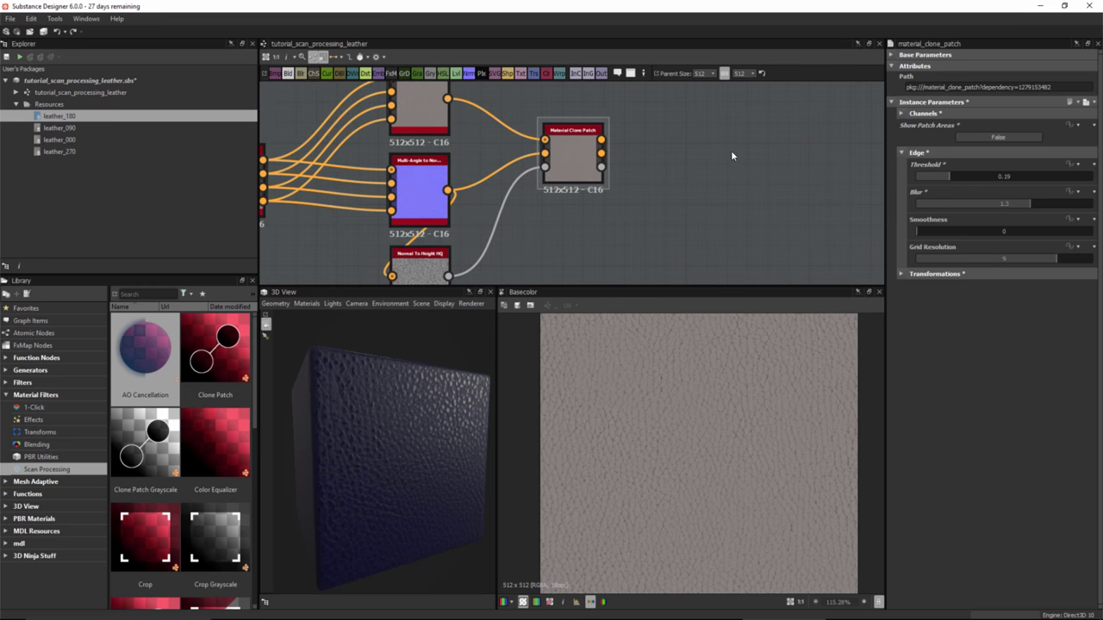
{"action": "key", "text": "space"}
{"action": "type", "text": "auto"}
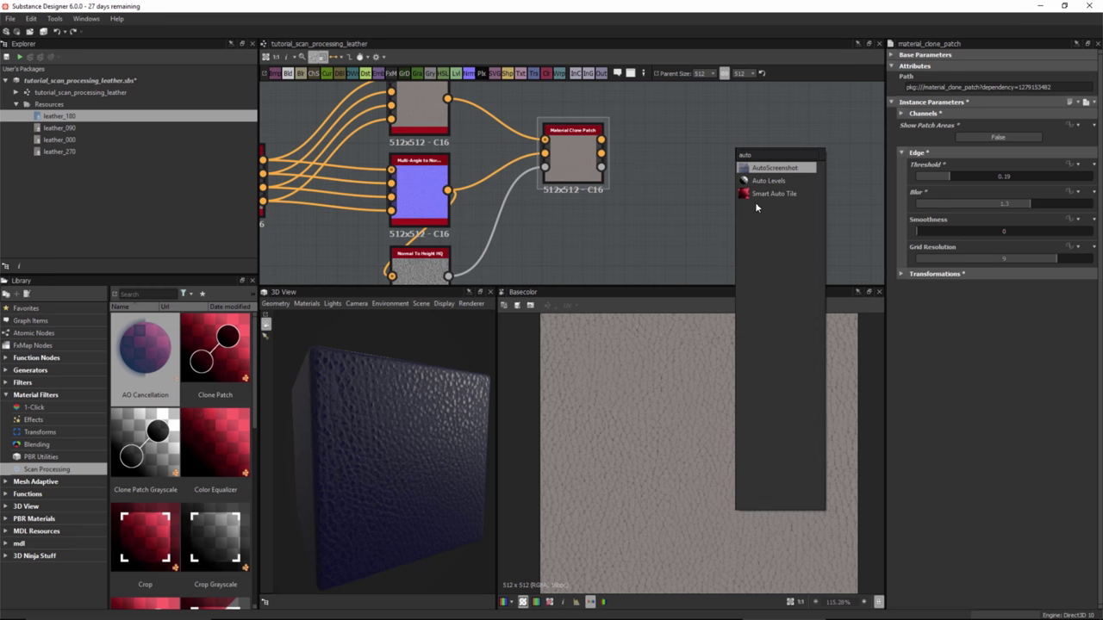
{"action": "left_click", "coordinate": [784, 193]}
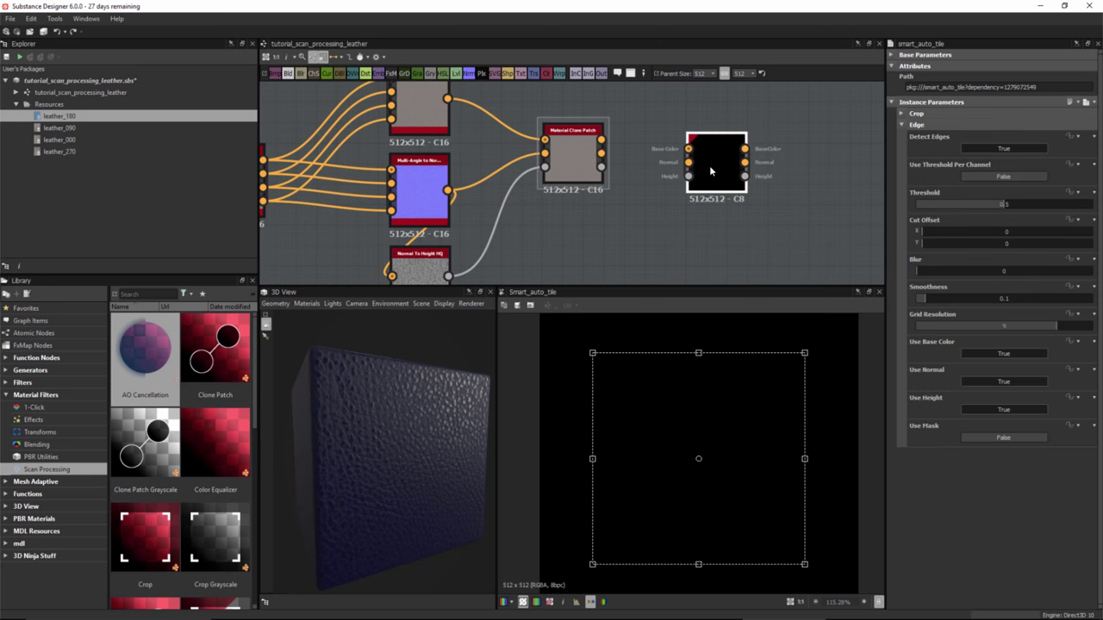
{"action": "mouse_move", "coordinate": [709, 165]}
{"action": "left_mouse_down"}
{"action": "mouse_move", "coordinate": [588, 141]}
{"action": "mouse_move", "coordinate": [708, 149]}
{"action": "left_mouse_up"}
{"action": "scroll", "coordinate": [645, 147], "scroll_direction": "up", "scroll_amount": 2}
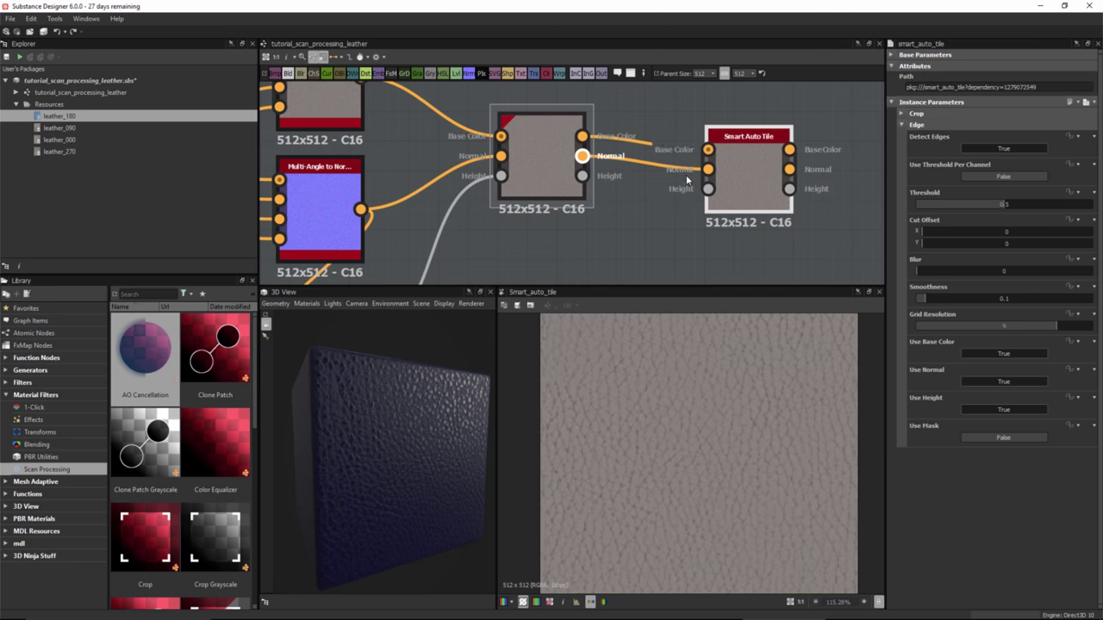
{"action": "left_click_drag", "start_coordinate": [583, 176], "coordinate": [755, 195]}
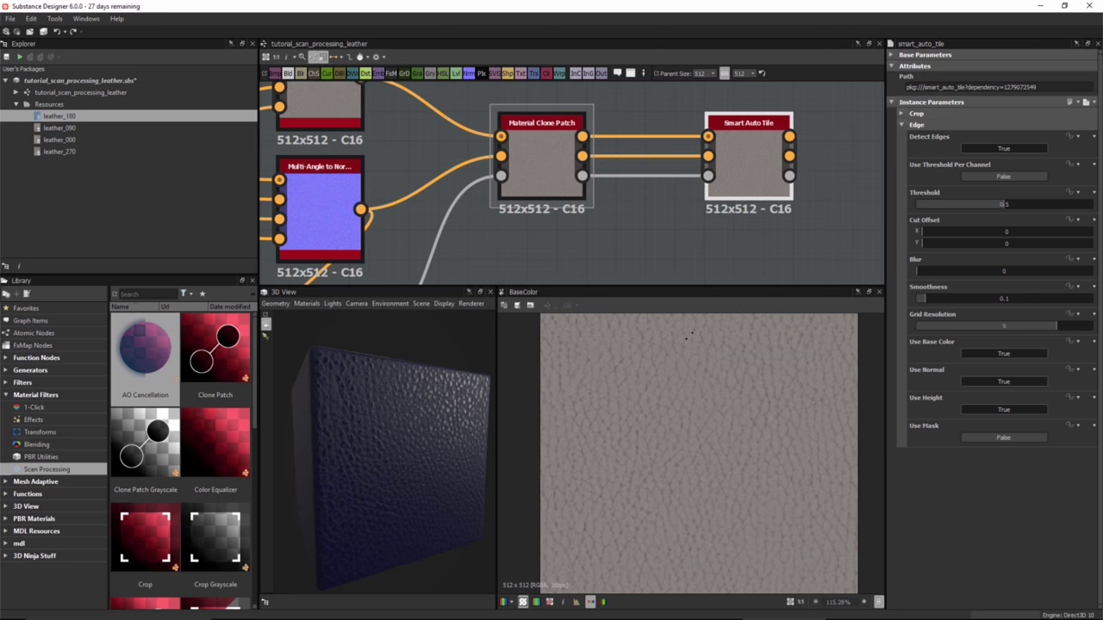
Set the Smart Auto Tile edge Threshold to 0.181 and Blur to 0.39, and try Use Mask before leaving it off
{"action": "scroll", "coordinate": [730, 376], "scroll_direction": "up", "scroll_amount": 3}
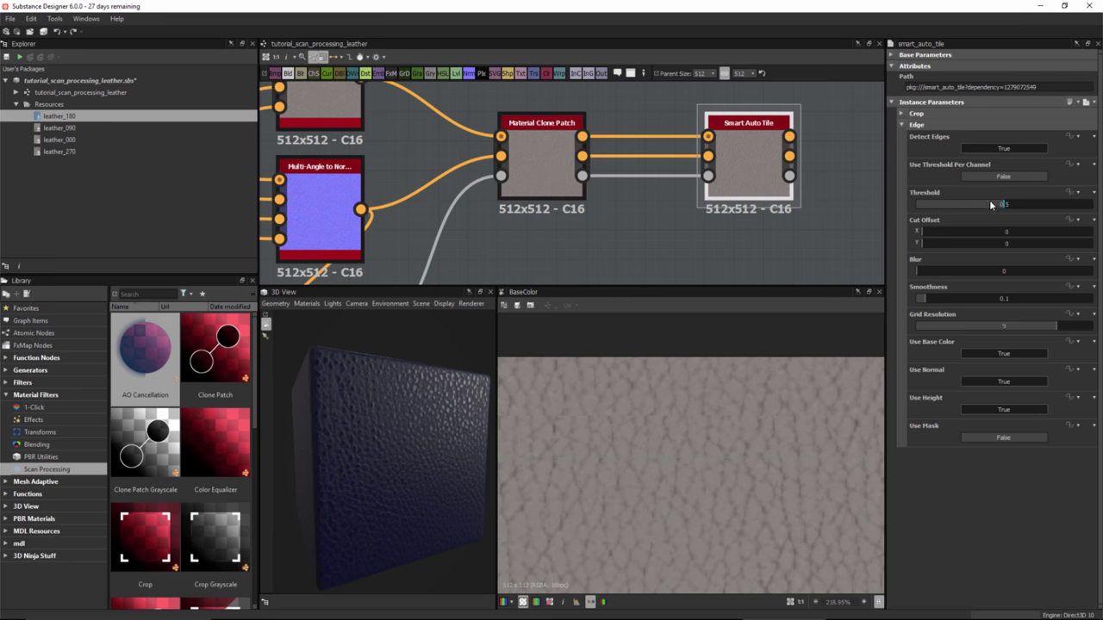
{"action": "left_click_drag", "start_coordinate": [997, 204], "coordinate": [949, 206]}
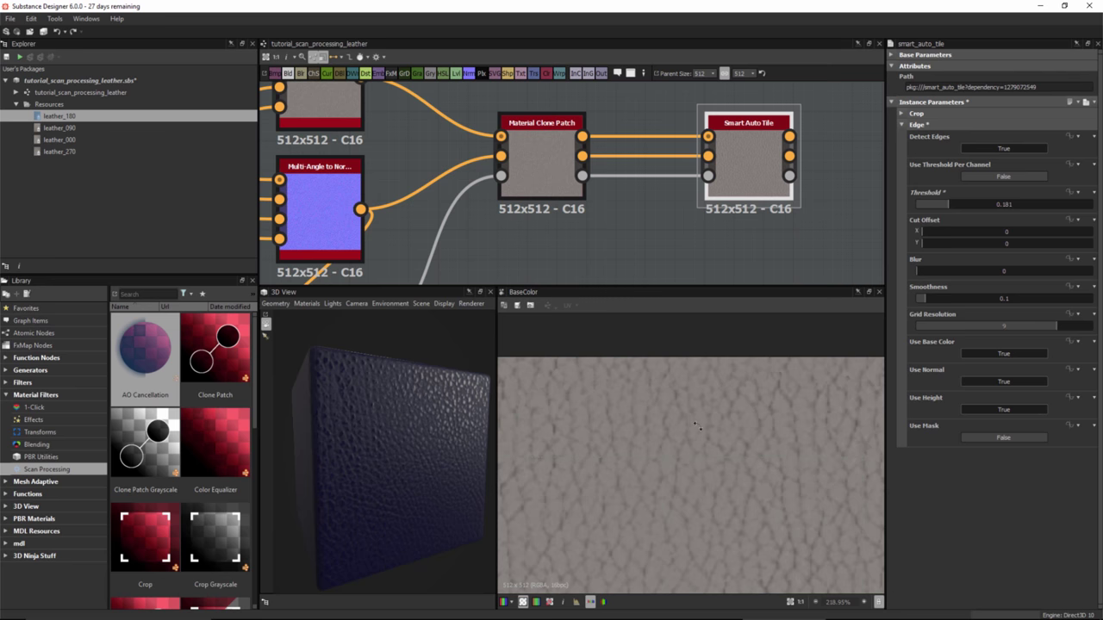
{"action": "left_click_drag", "start_coordinate": [958, 274], "coordinate": [952, 276]}
{"action": "left_click", "coordinate": [951, 277]}
{"action": "left_click", "coordinate": [999, 438]}
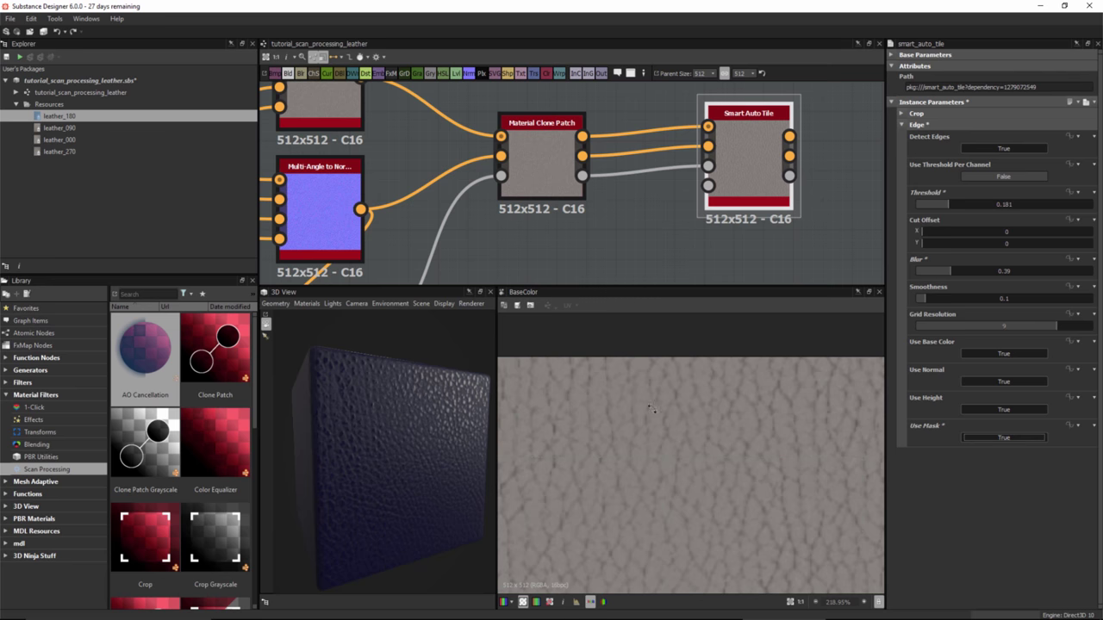
{"action": "left_click", "coordinate": [999, 438]}
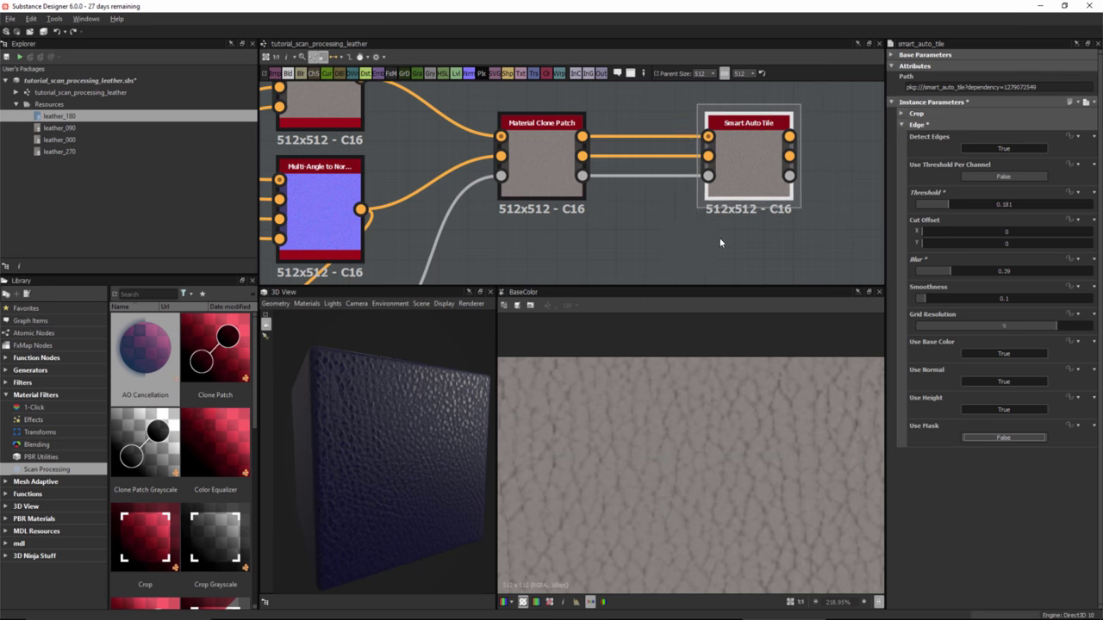
Examine the whole tiled base color, the dark Uniform Color and Blend nodes feeding Roughness, and the Smart Auto Tile height output
{"action": "scroll", "coordinate": [720, 243], "scroll_direction": "down", "scroll_amount": 5}
{"action": "scroll", "coordinate": [658, 442], "scroll_direction": "down", "scroll_amount": 4}
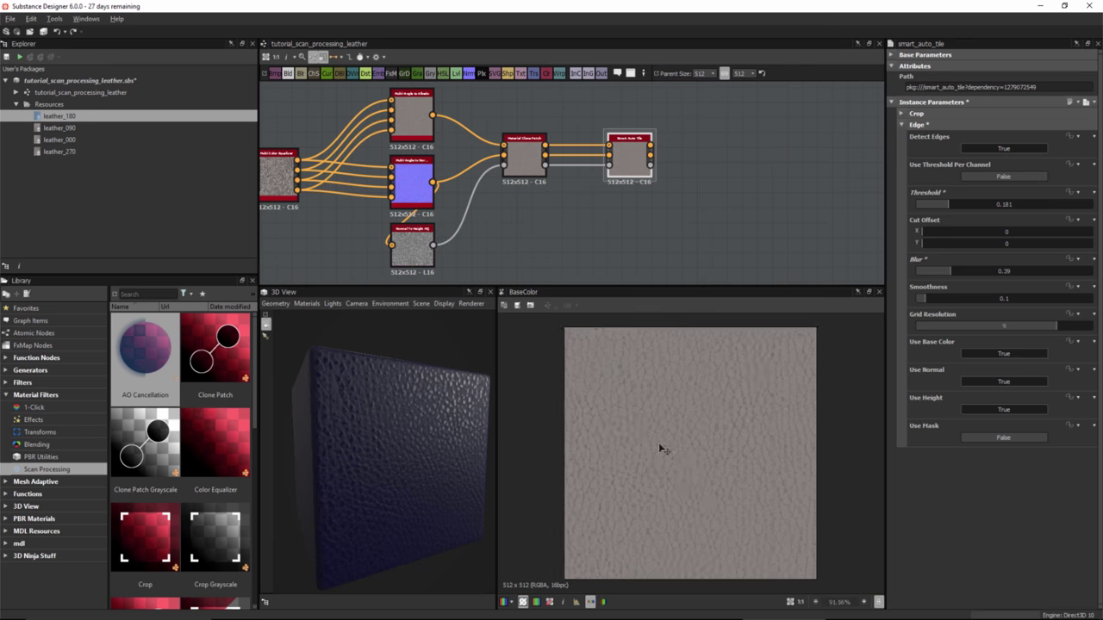
{"action": "scroll", "coordinate": [658, 449], "scroll_direction": "down", "scroll_amount": 2}
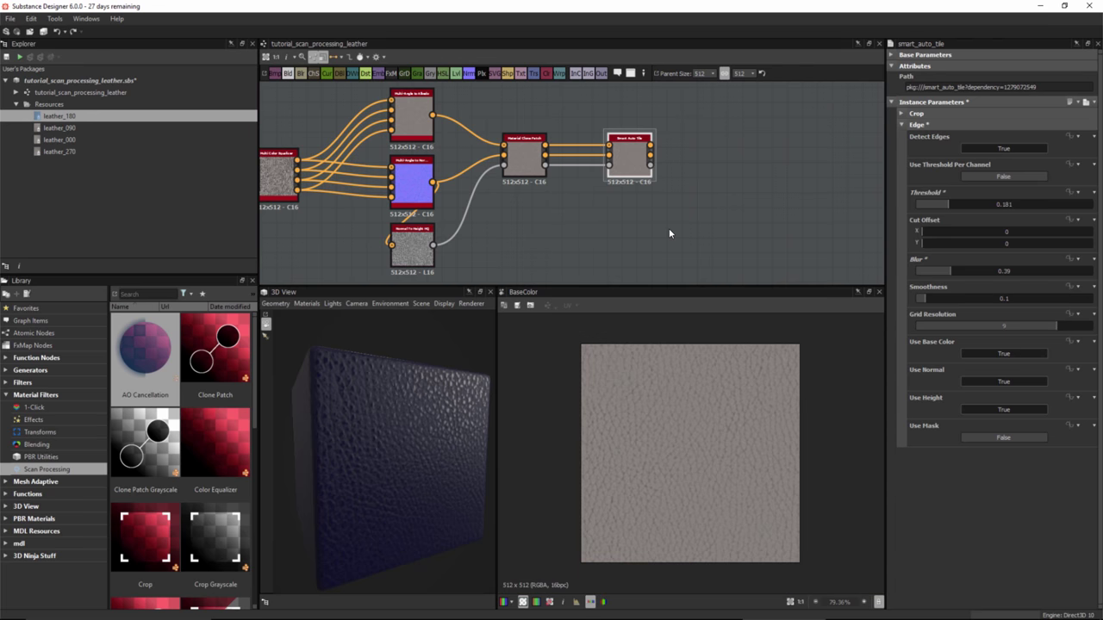
{"action": "middle_click_drag", "start_coordinate": [687, 254], "coordinate": [686, 180]}
{"action": "middle_click_drag", "start_coordinate": [749, 82], "coordinate": [600, 90]}
{"action": "double_click", "coordinate": [570, 134]}
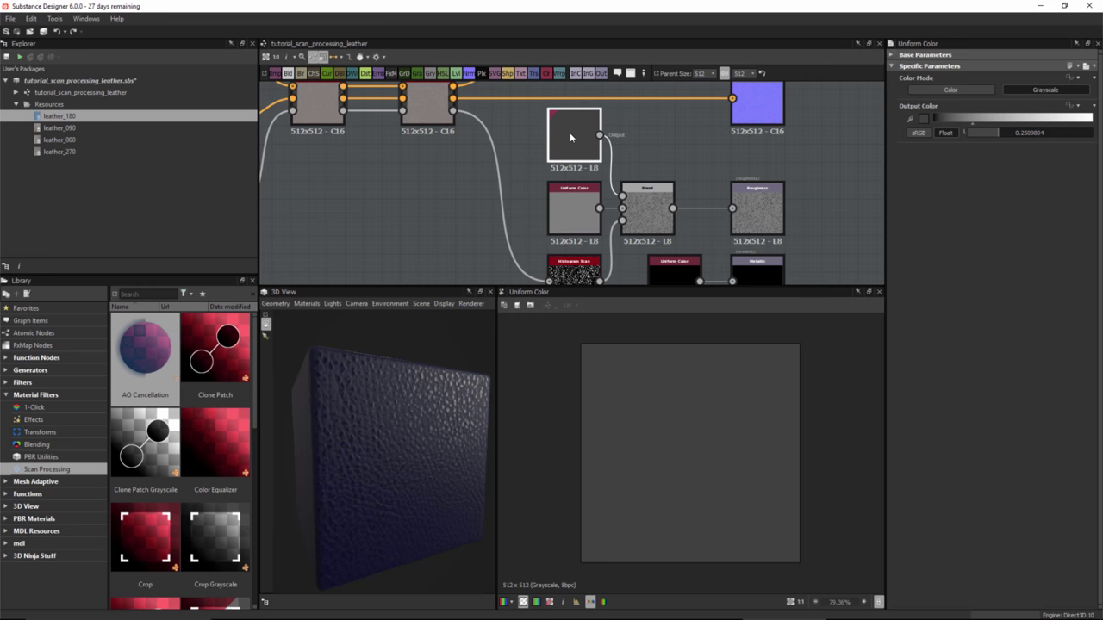
{"action": "double_click", "coordinate": [663, 223]}
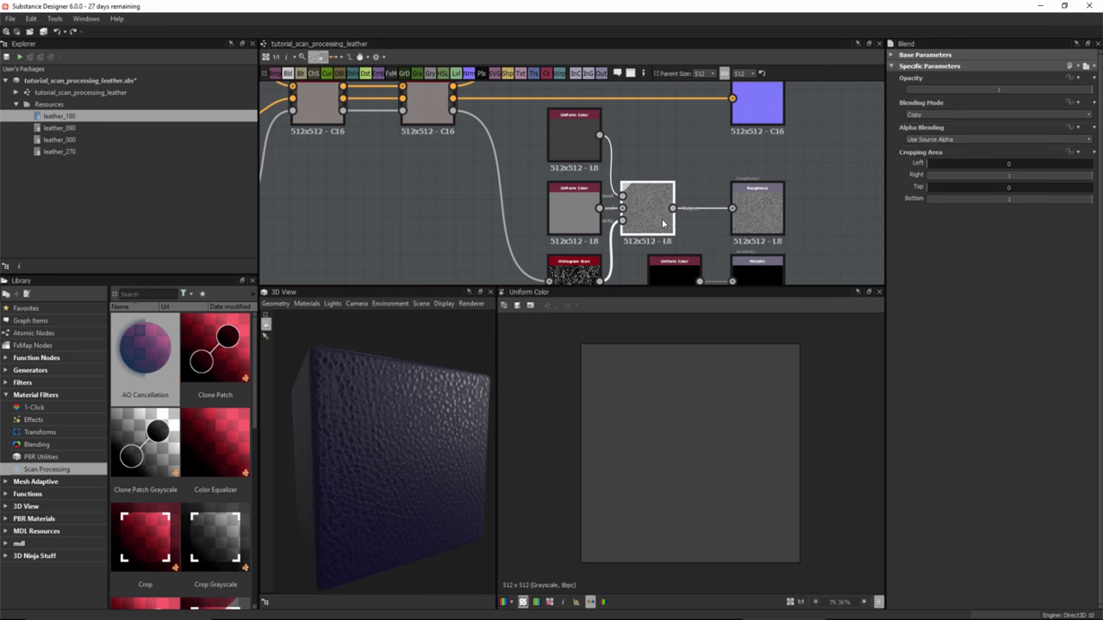
{"action": "scroll", "coordinate": [709, 430], "scroll_direction": "up", "scroll_amount": 3}
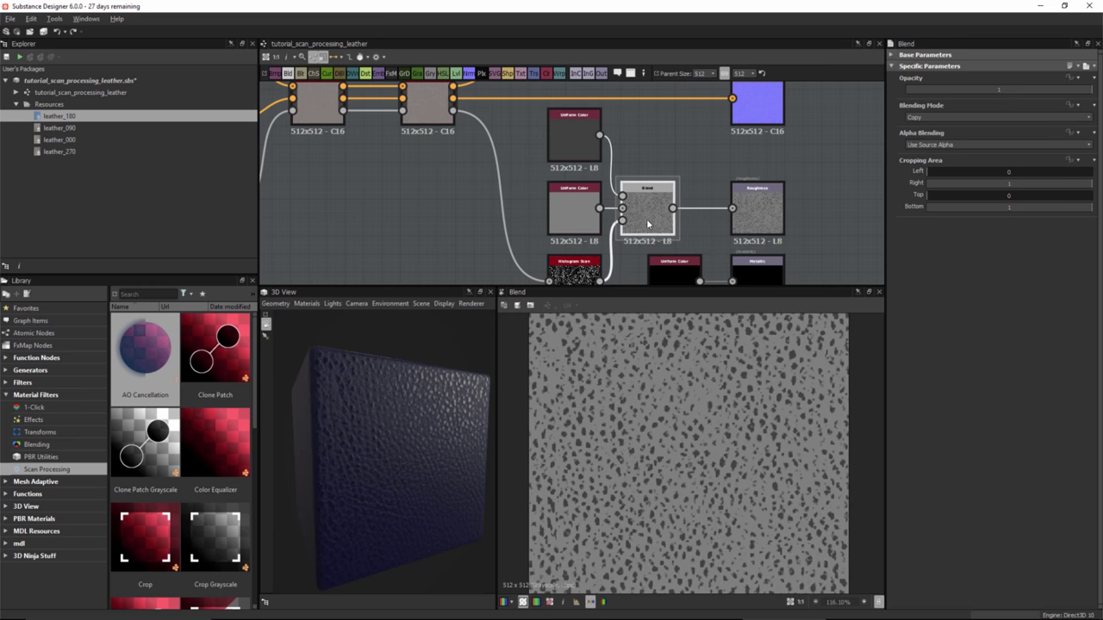
{"action": "mouse_move", "coordinate": [503, 159]}
{"action": "middle_mouse_down"}
{"action": "mouse_move", "coordinate": [510, 134]}
{"action": "mouse_move", "coordinate": [516, 168]}
{"action": "middle_mouse_up"}
{"action": "double_click", "coordinate": [466, 121]}
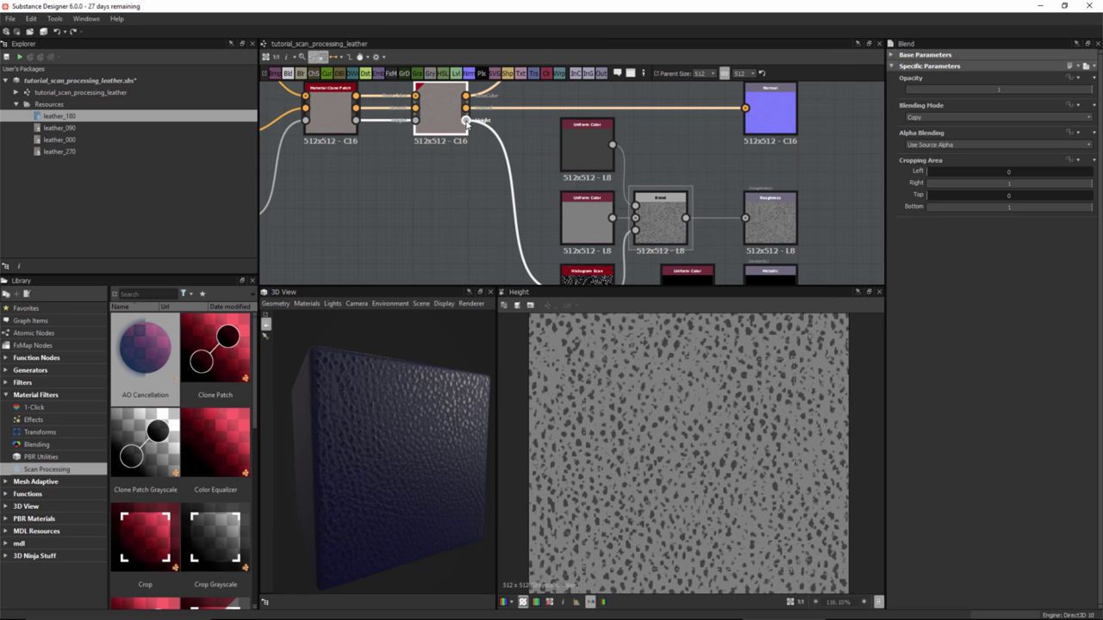
Examine the Histogram Scan mask and Blend feeding the Roughness output, plus the Uniform Color driving the Specular Level output
{"action": "middle_click_drag", "start_coordinate": [531, 226], "coordinate": [535, 186]}
{"action": "double_click", "coordinate": [586, 262]}
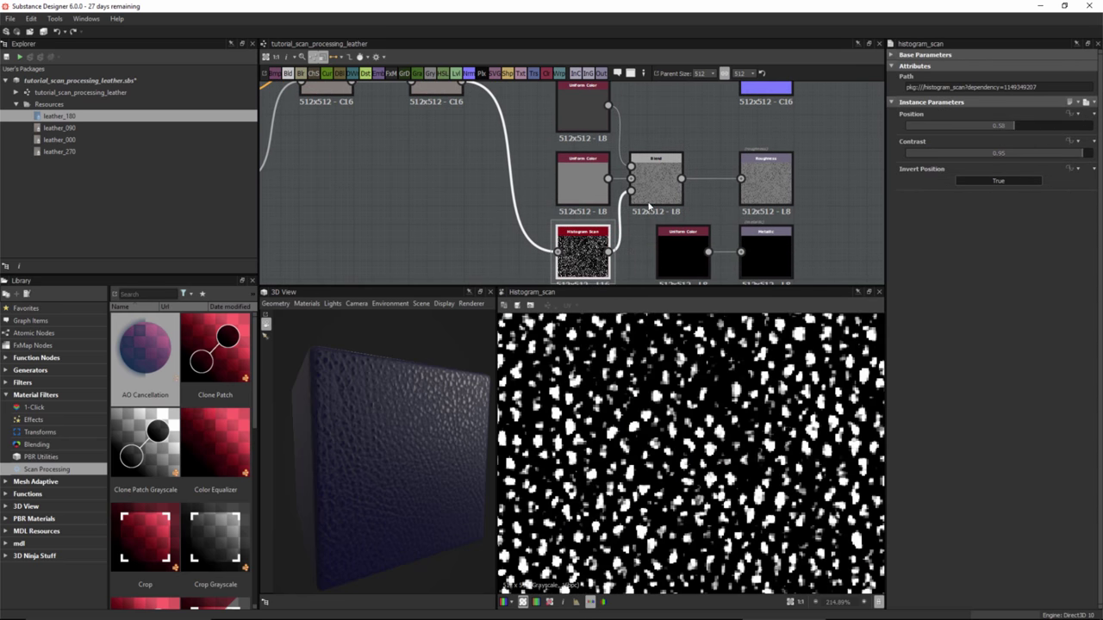
{"action": "double_click", "coordinate": [654, 181]}
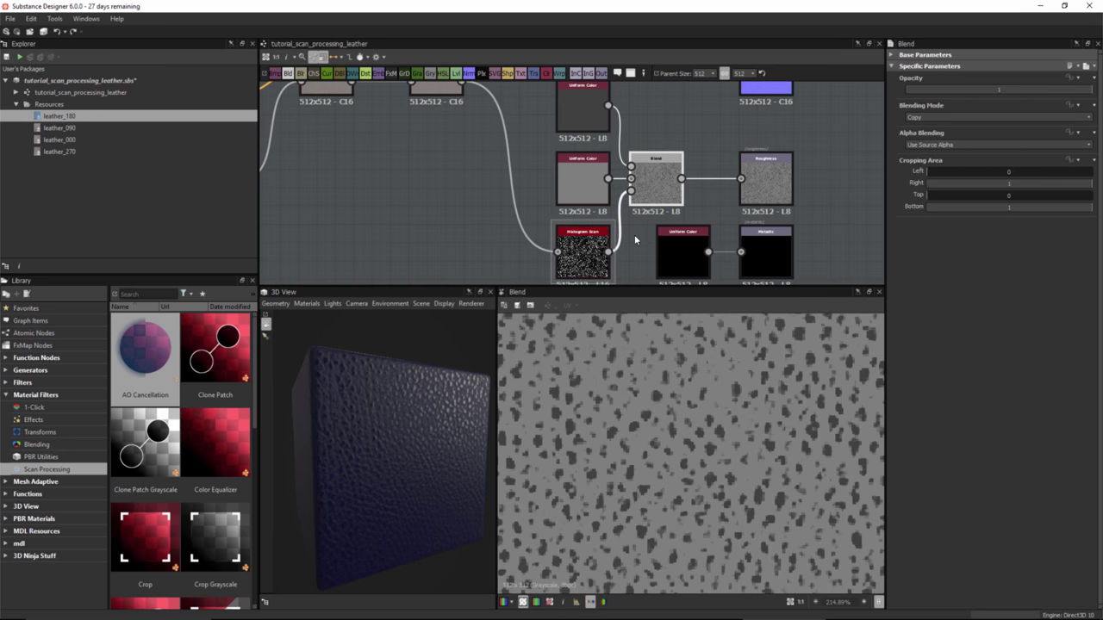
{"action": "double_click", "coordinate": [593, 261]}
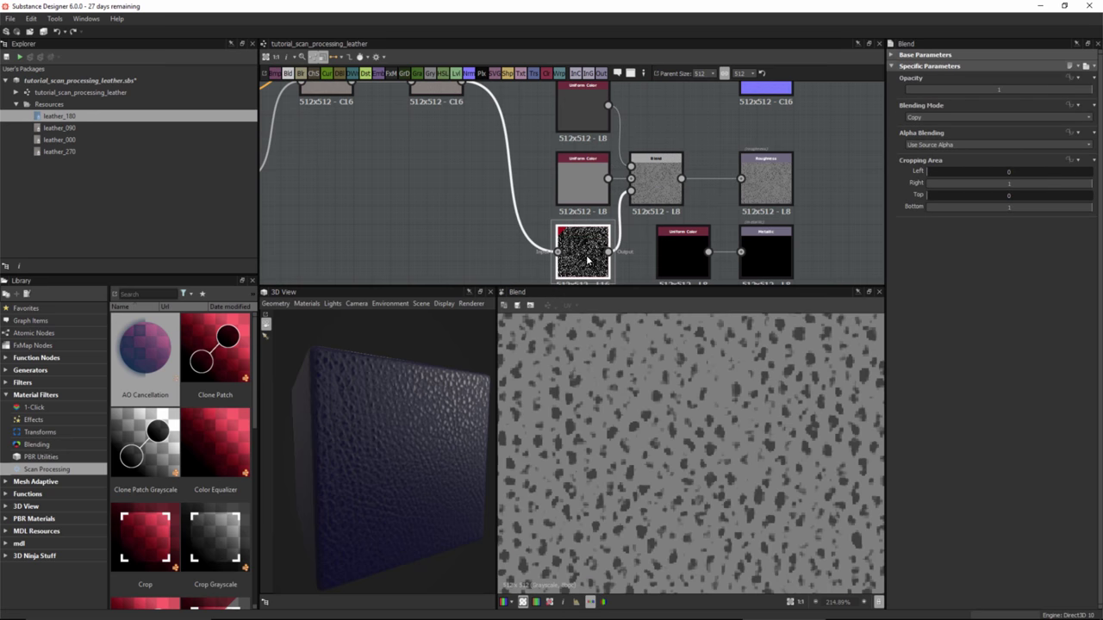
{"action": "double_click", "coordinate": [664, 187]}
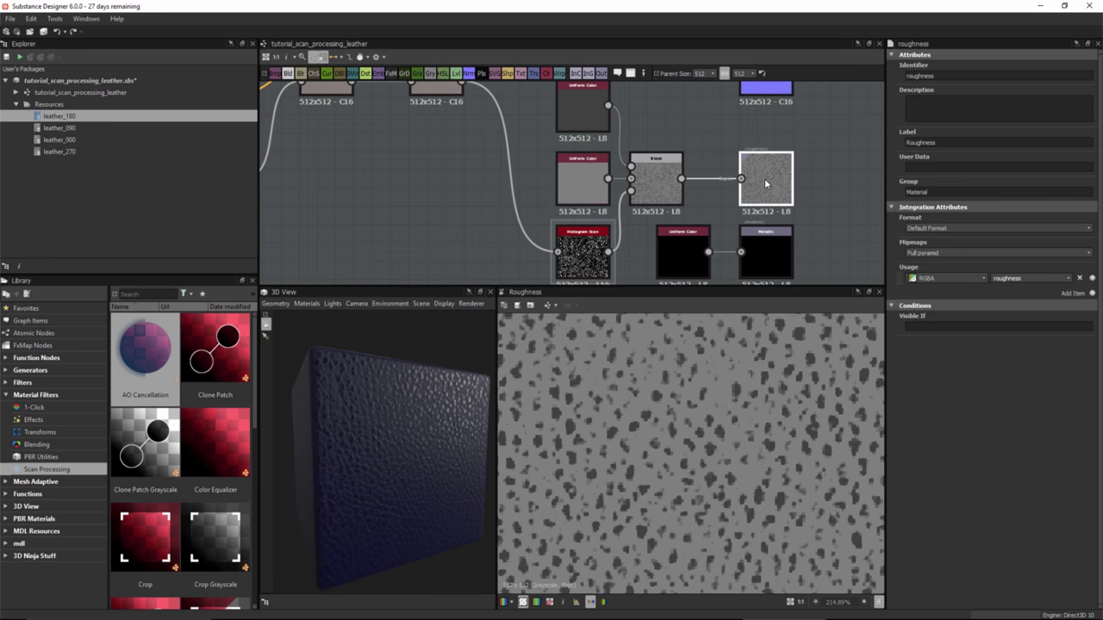
{"action": "scroll", "coordinate": [700, 186], "scroll_direction": "down", "scroll_amount": 3}
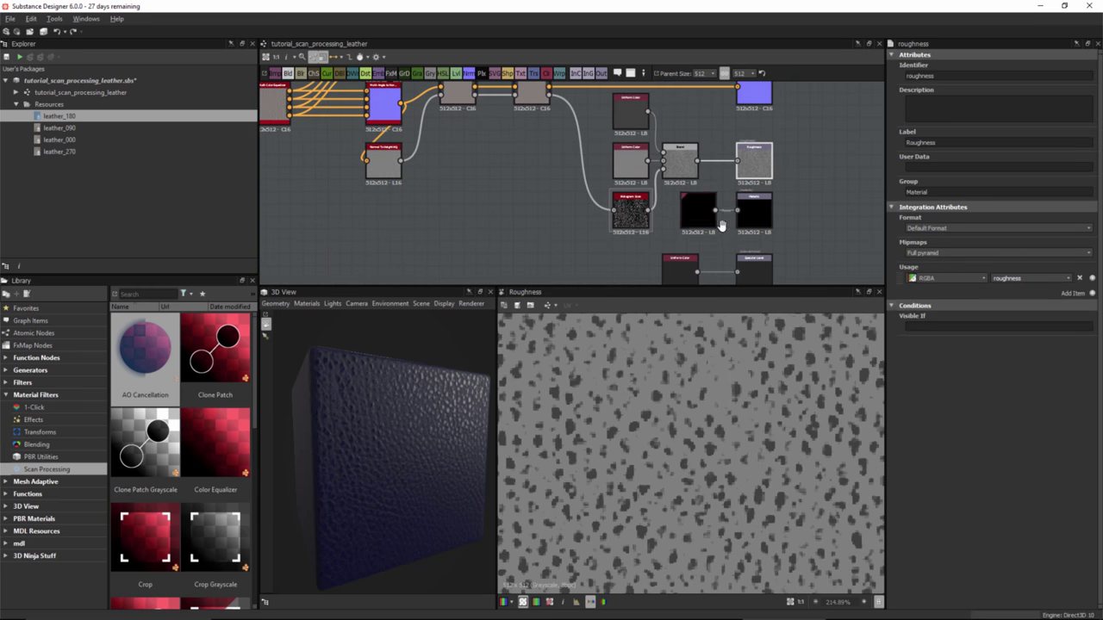
{"action": "scroll", "coordinate": [683, 222], "scroll_direction": "up", "scroll_amount": 3}
{"action": "scroll", "coordinate": [686, 247], "scroll_direction": "up", "scroll_amount": 2}
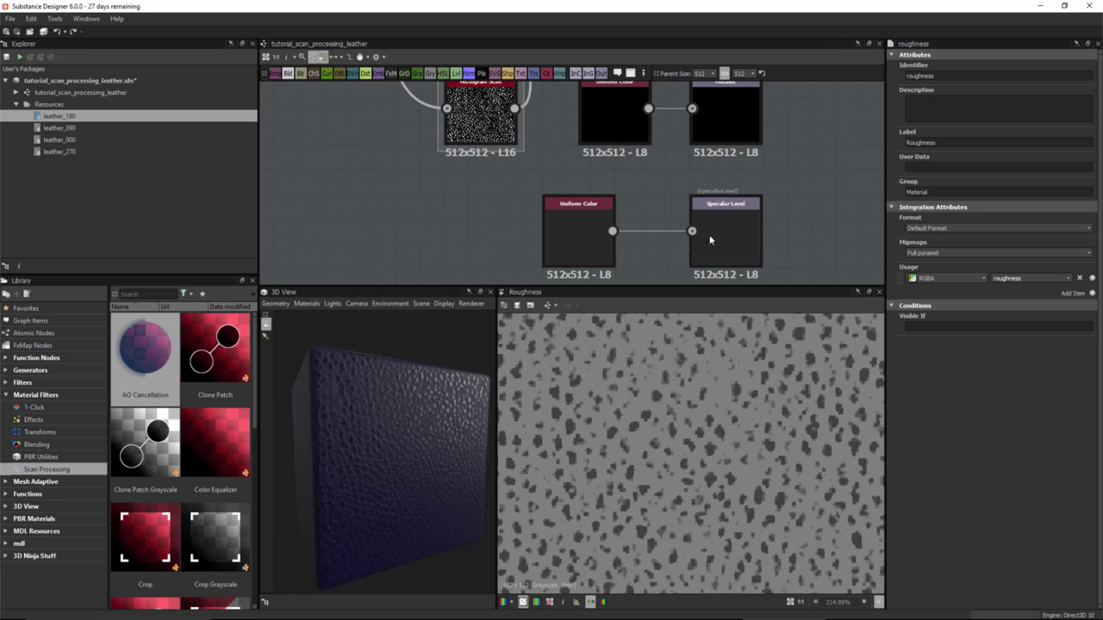
{"action": "double_click", "coordinate": [726, 234]}
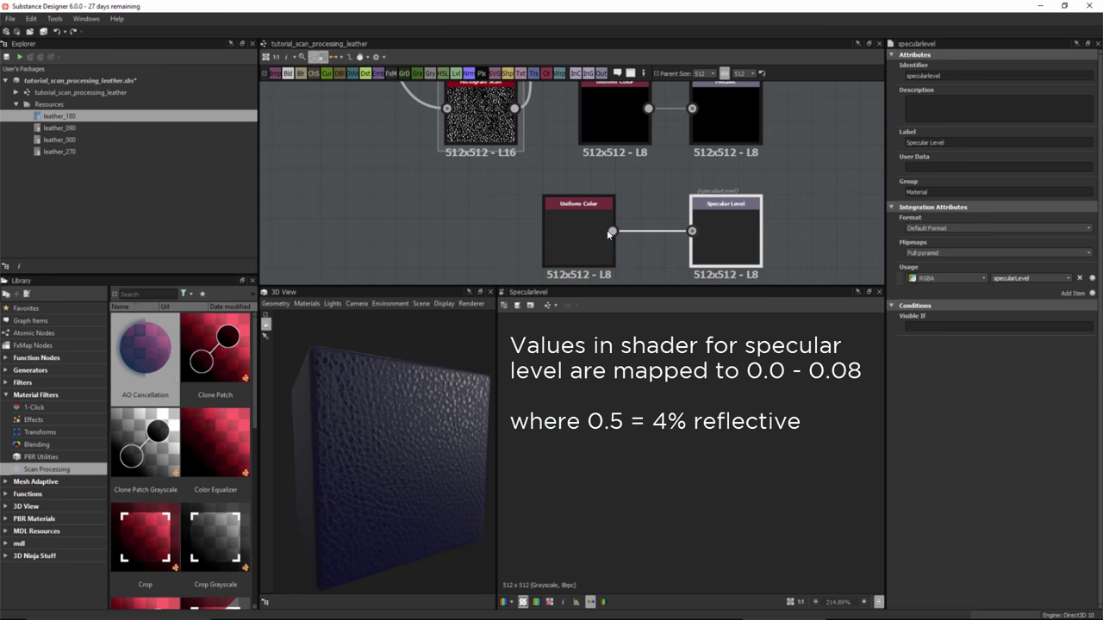
{"action": "left_click", "coordinate": [548, 238]}
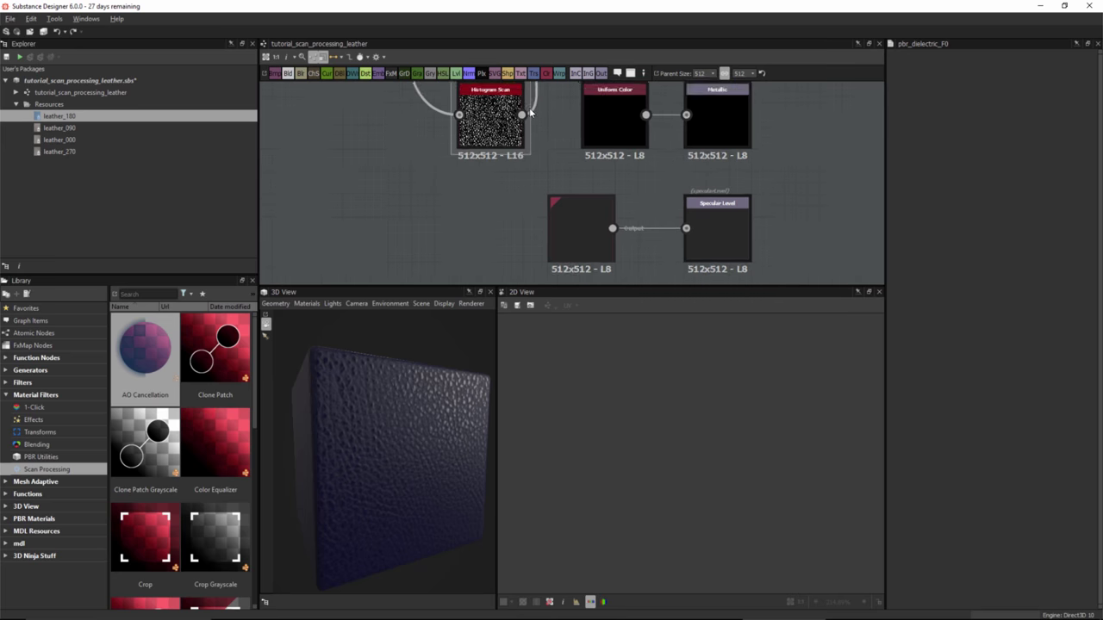
Move the new Smart Auto Tile node farther from Material Clone Patch and preview its tiled base color
{"action": "scroll", "coordinate": [529, 107], "scroll_direction": "down", "scroll_amount": 3}
{"action": "scroll", "coordinate": [609, 199], "scroll_direction": "up", "scroll_amount": 5}
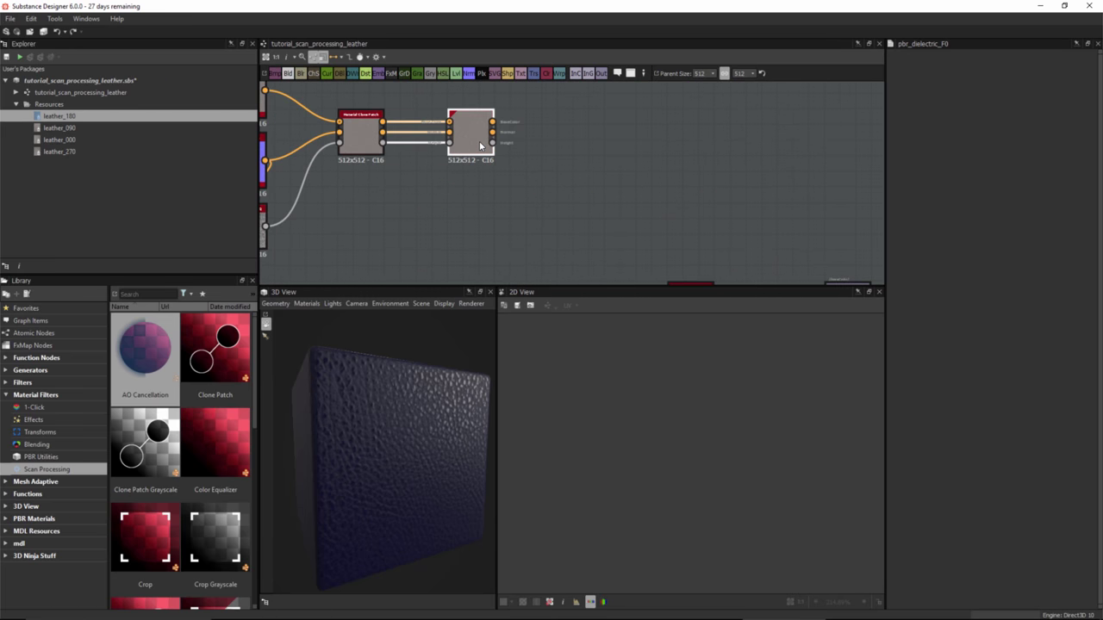
{"action": "double_click", "coordinate": [480, 147]}
{"action": "left_click_drag", "start_coordinate": [480, 146], "coordinate": [522, 141]}
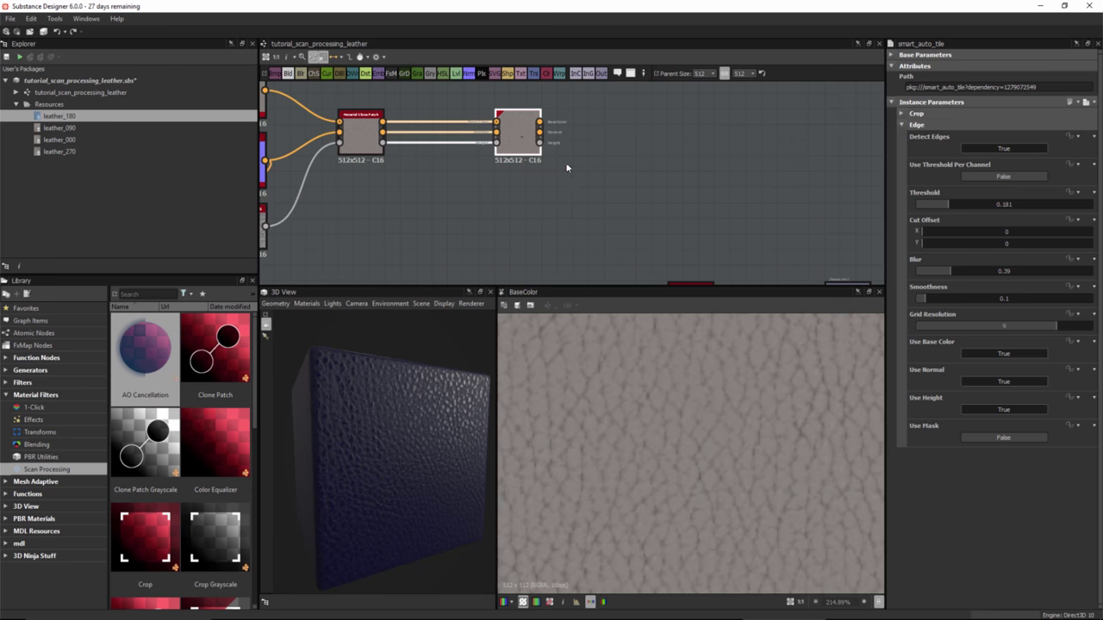
Add a Color Match node beyond Smart Auto Tile and connect the tiled base color to its input
{"action": "mouse_move", "coordinate": [566, 167]}
{"action": "middle_mouse_down"}
{"action": "mouse_move", "coordinate": [521, 182]}
{"action": "mouse_move", "coordinate": [554, 136]}
{"action": "mouse_move", "coordinate": [545, 112]}
{"action": "mouse_move", "coordinate": [574, 173]}
{"action": "middle_mouse_up"}
{"action": "scroll", "coordinate": [677, 445], "scroll_direction": "down", "scroll_amount": 1}
{"action": "key", "text": "space"}
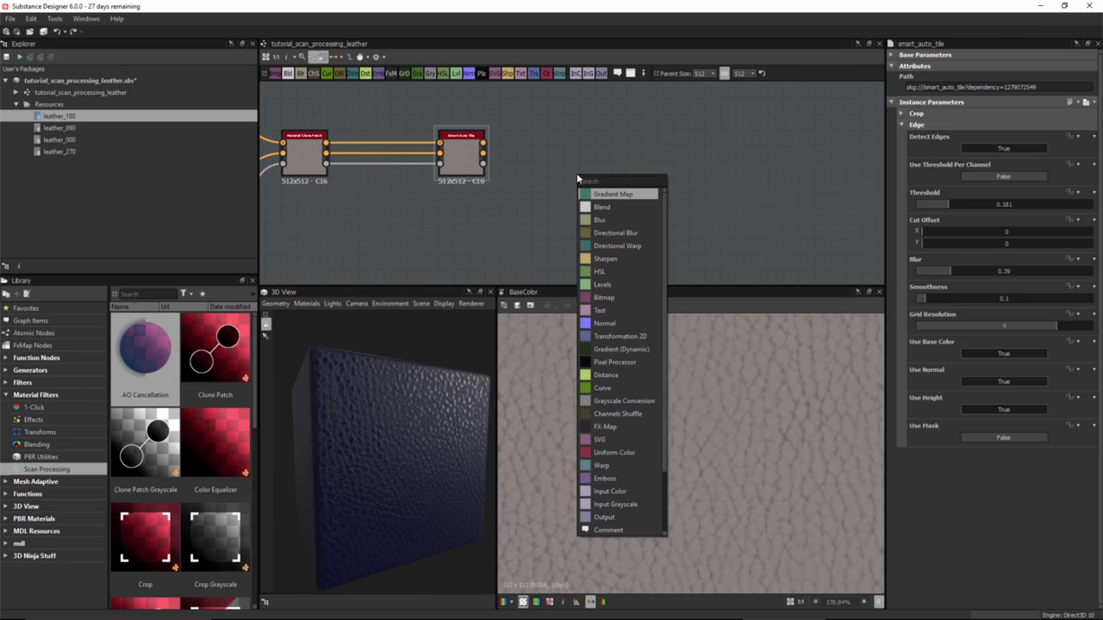
{"action": "type", "text": "colo"}
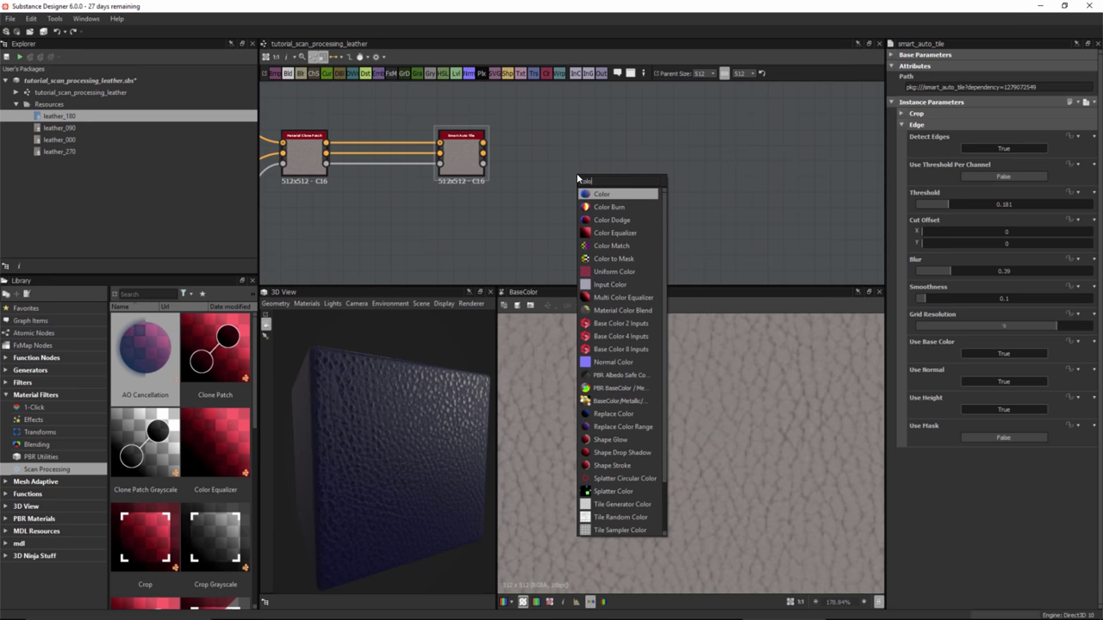
{"action": "type", "text": "r m"}
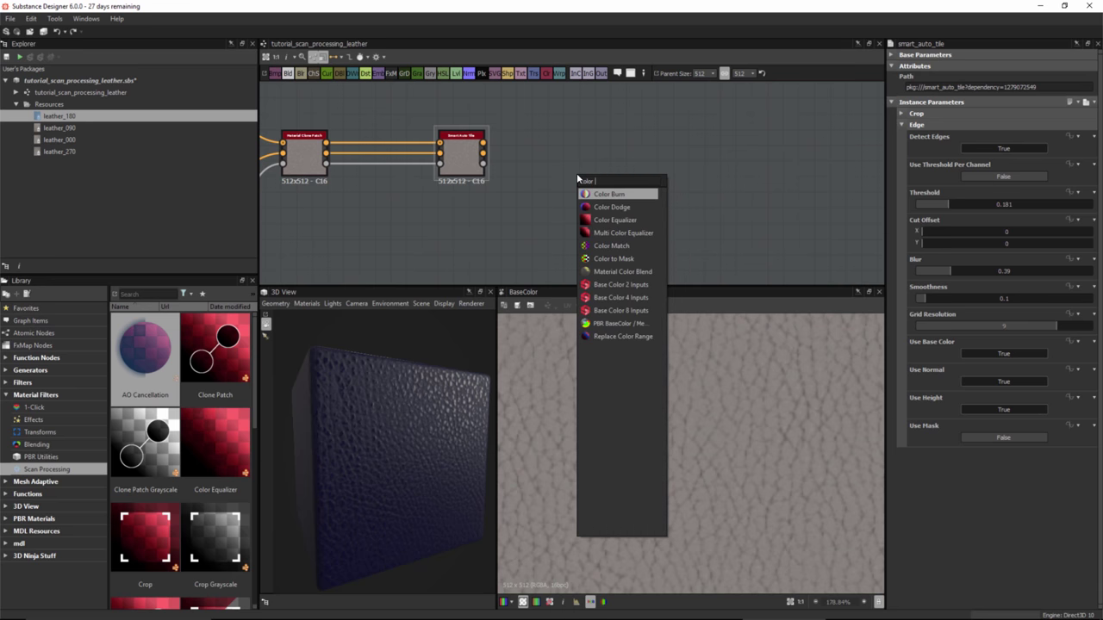
{"action": "left_click", "coordinate": [593, 196]}
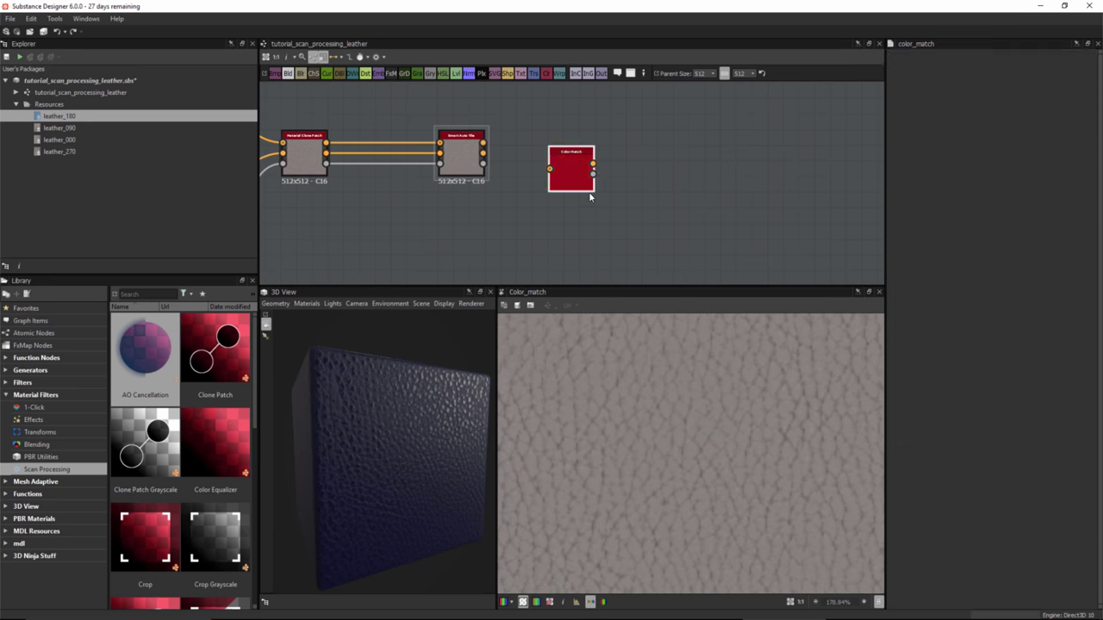
{"action": "scroll", "coordinate": [529, 156], "scroll_direction": "up", "scroll_amount": 3}
{"action": "left_click_drag", "start_coordinate": [458, 141], "coordinate": [632, 207]}
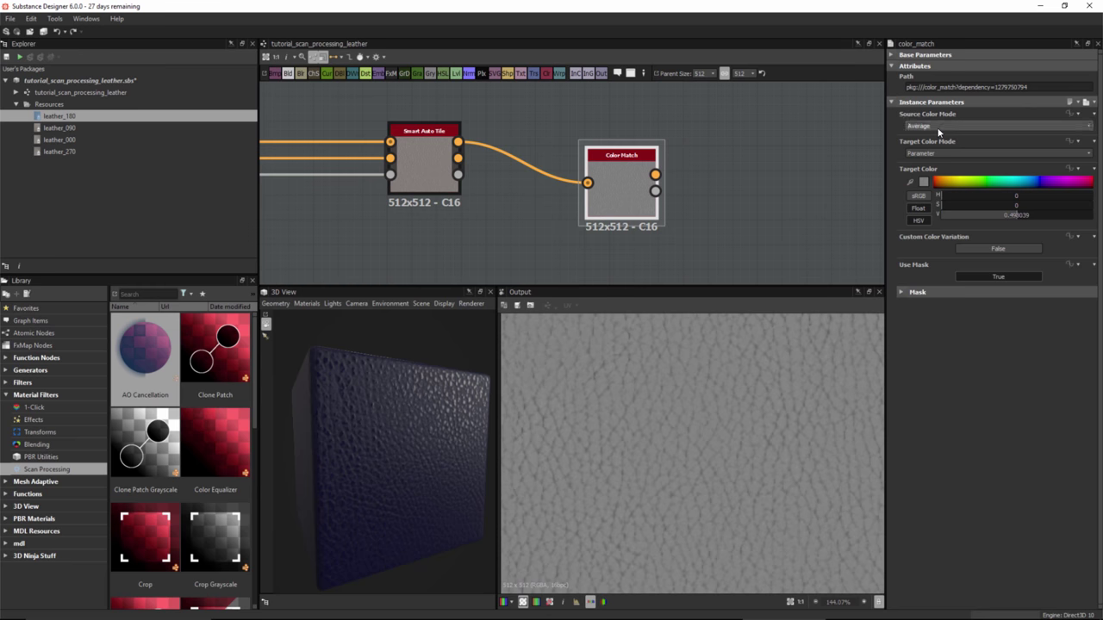
Set the Color Match Target Color to a dark brown with hue 0.0977, saturation 0.885 and value 0.19
{"action": "scroll", "coordinate": [711, 426], "scroll_direction": "down", "scroll_amount": 2}
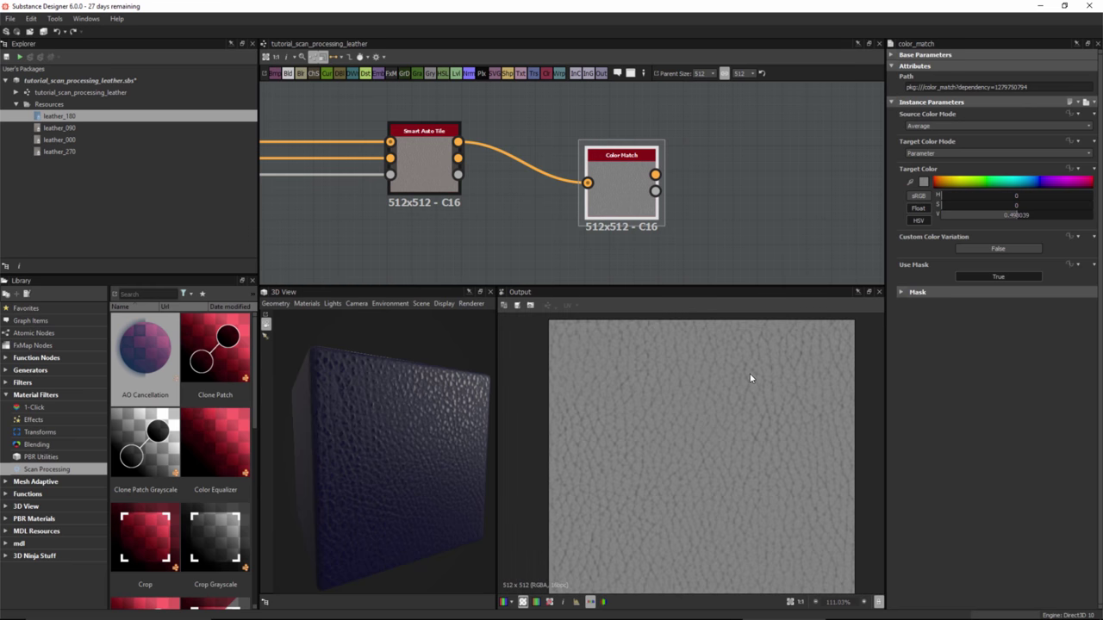
{"action": "left_click", "coordinate": [924, 183]}
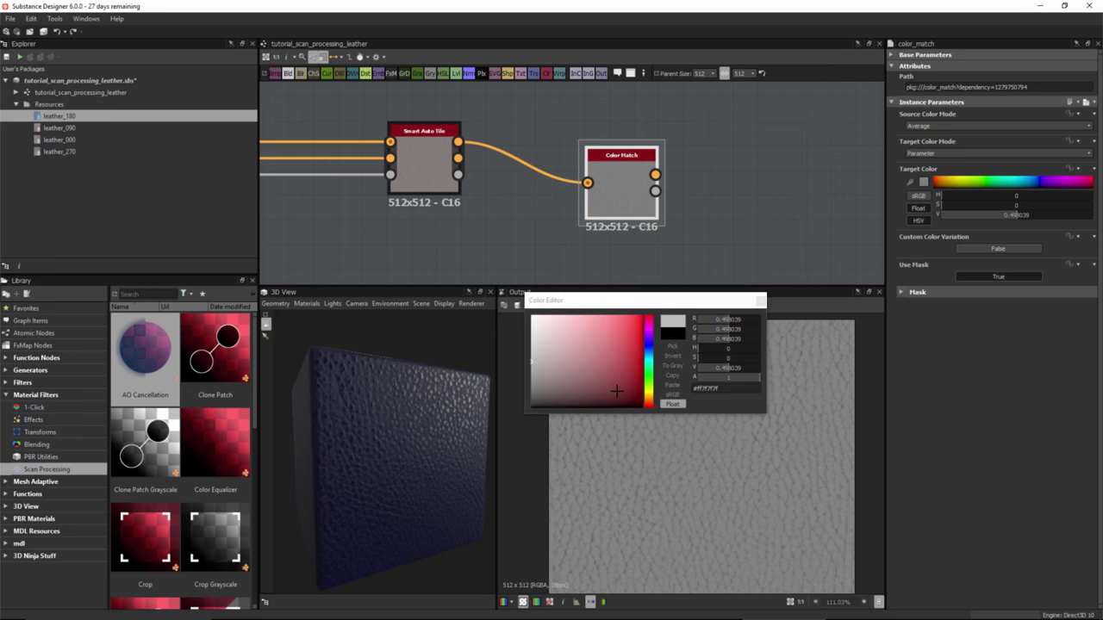
{"action": "left_click", "coordinate": [648, 403]}
{"action": "left_click", "coordinate": [630, 390]}
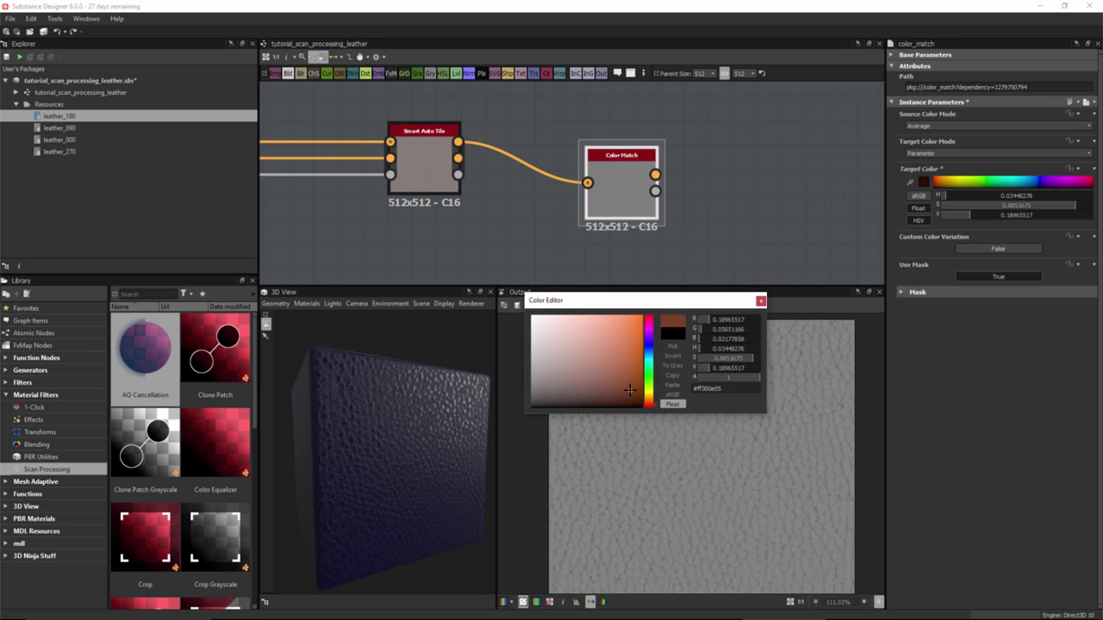
{"action": "left_click", "coordinate": [648, 399]}
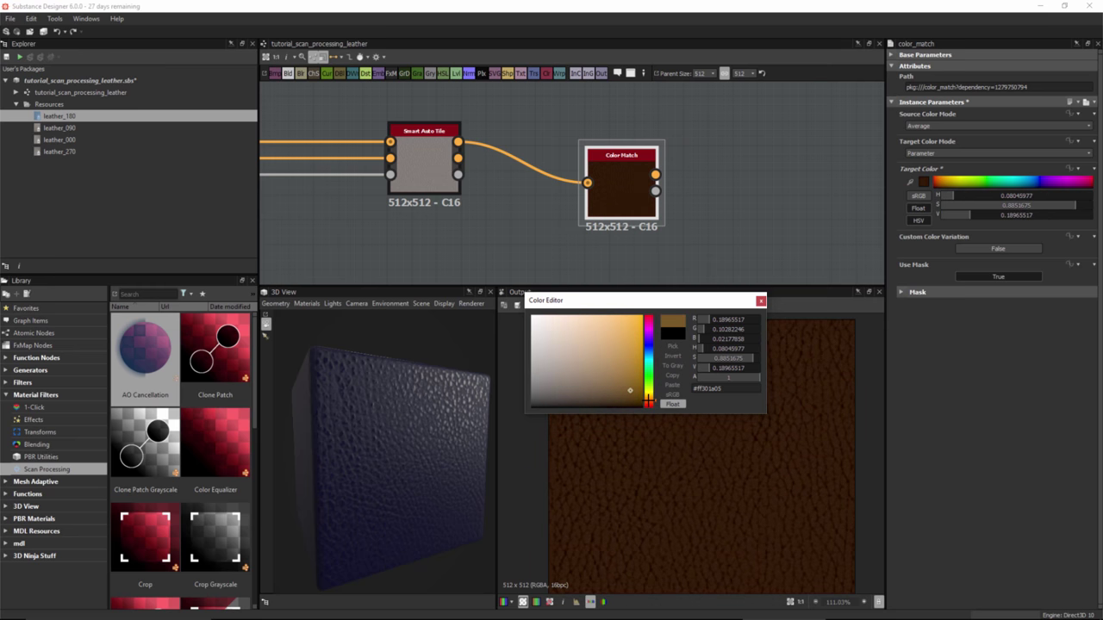
{"action": "left_click_drag", "start_coordinate": [648, 401], "coordinate": [648, 397]}
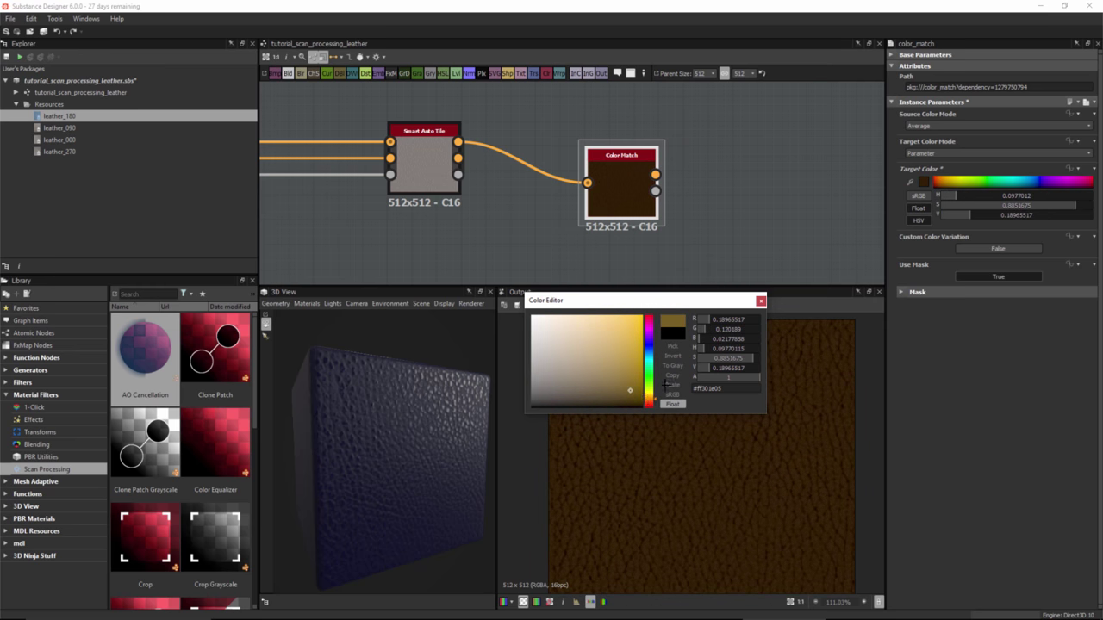
Connect the brown Color Match output to the Base Color output node and check the leather on the 3D cube
{"action": "scroll", "coordinate": [643, 192], "scroll_direction": "down", "scroll_amount": 4}
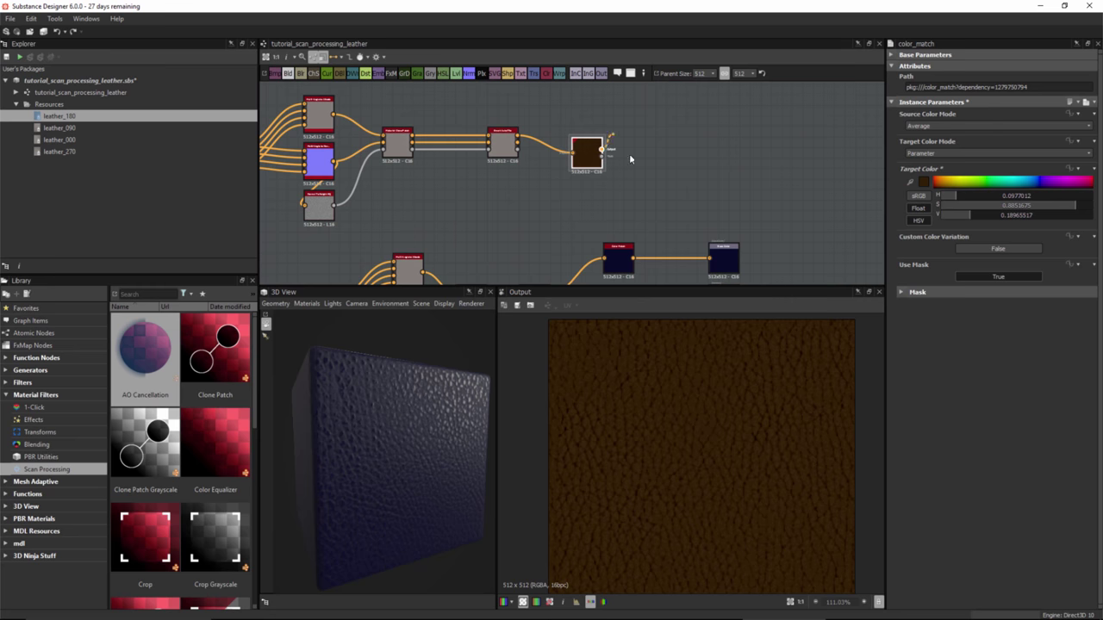
{"action": "left_click_drag", "start_coordinate": [629, 158], "coordinate": [709, 257]}
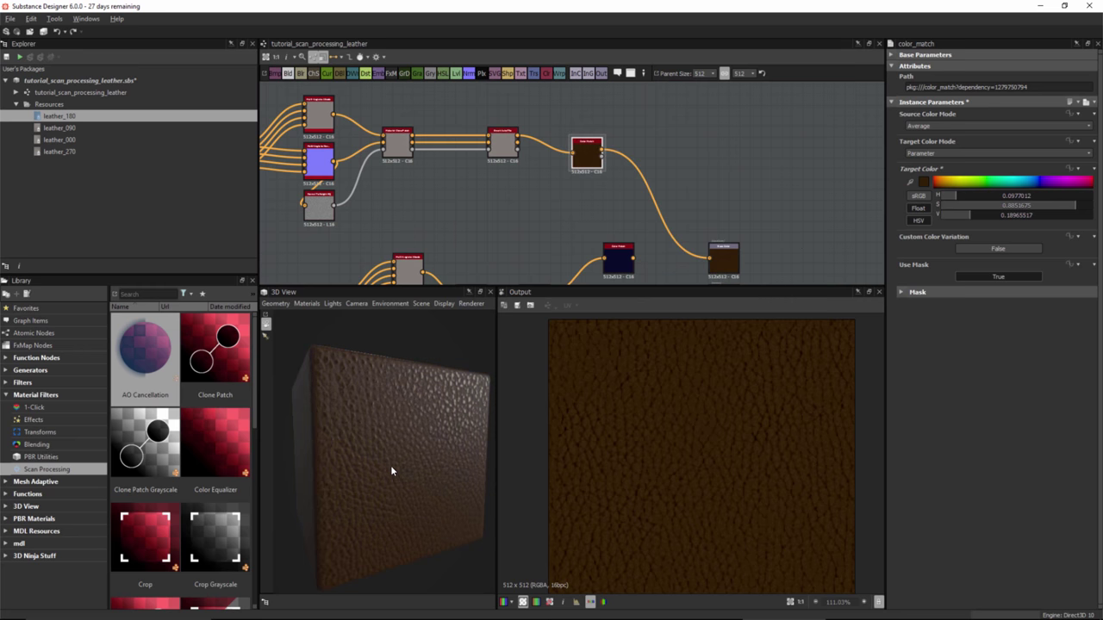
{"action": "mouse_move", "coordinate": [390, 471]}
{"action": "left_mouse_down"}
{"action": "mouse_move", "coordinate": [370, 468]}
{"action": "mouse_move", "coordinate": [394, 465]}
{"action": "left_mouse_up"}
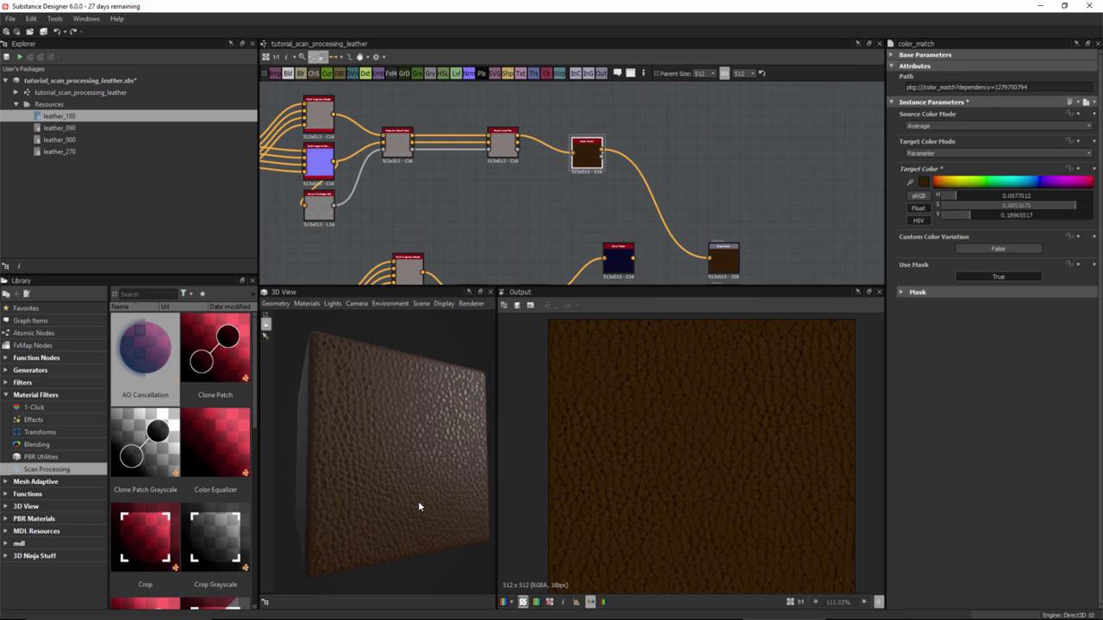
{"action": "left_click_drag", "start_coordinate": [419, 506], "coordinate": [409, 510]}
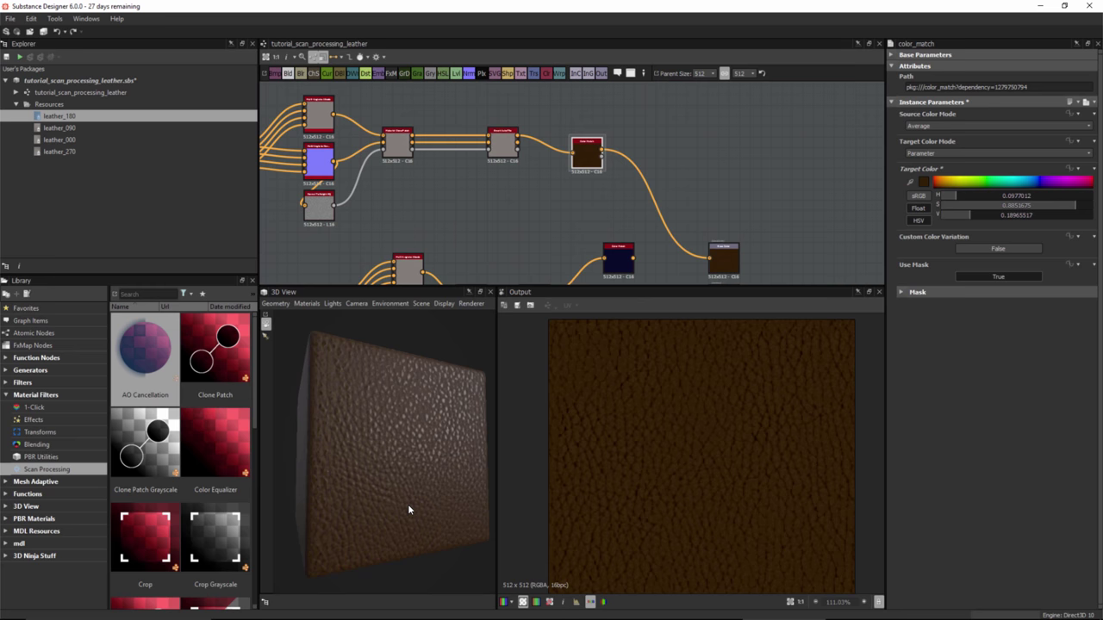
Review the start of the new chain: the four scans, Multi Crop, Multi Color Equalizer and the albedo, normal and height nodes
{"action": "middle_click_drag", "start_coordinate": [450, 167], "coordinate": [712, 229]}
{"action": "scroll", "coordinate": [712, 229], "scroll_direction": "down", "scroll_amount": 3}
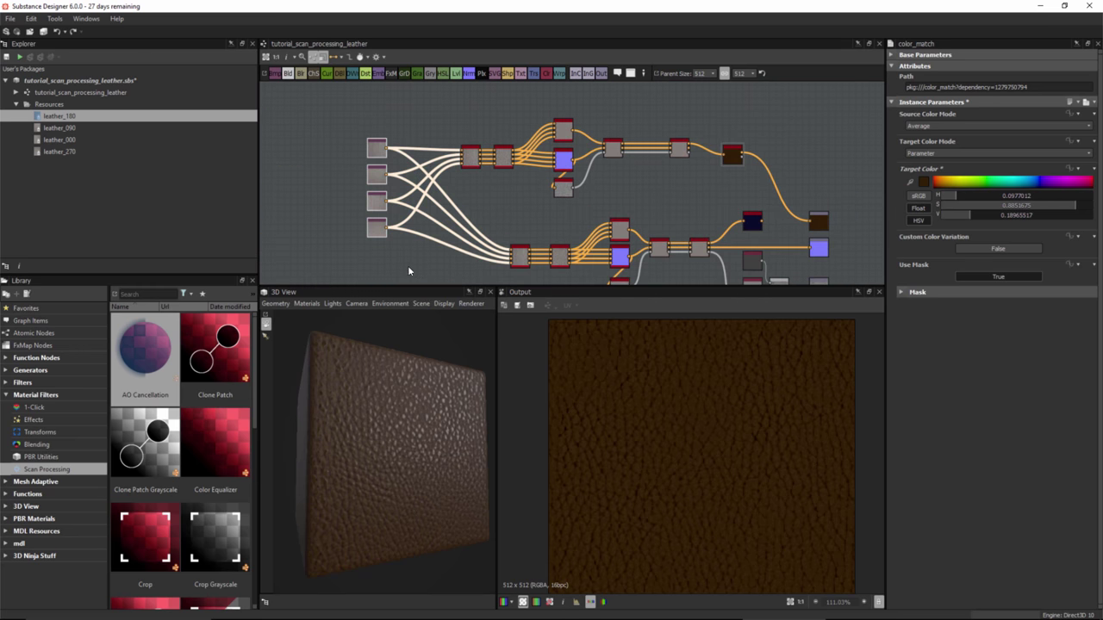
{"action": "scroll", "coordinate": [507, 157], "scroll_direction": "up", "scroll_amount": 3}
{"action": "left_click", "coordinate": [372, 157]}
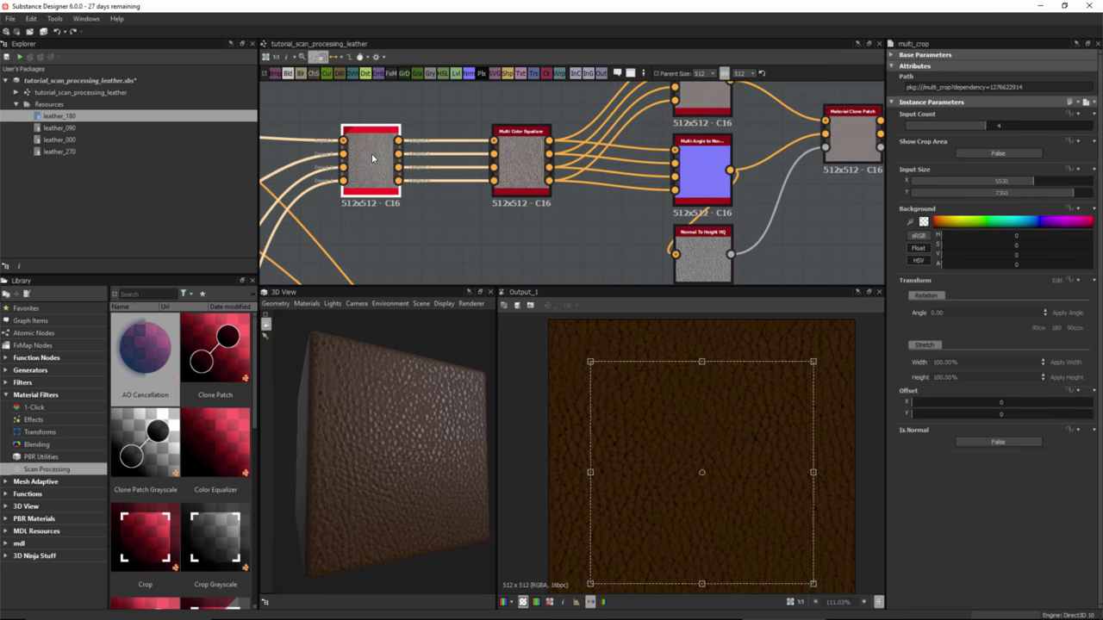
{"action": "double_click", "coordinate": [519, 162]}
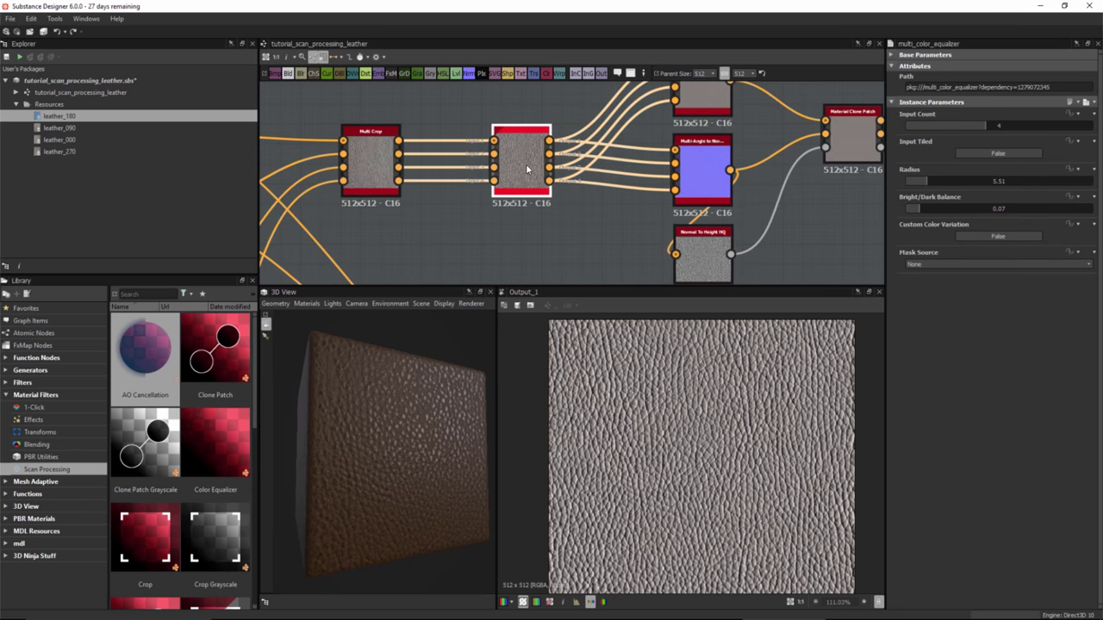
{"action": "scroll", "coordinate": [524, 157], "scroll_direction": "down", "scroll_amount": 4}
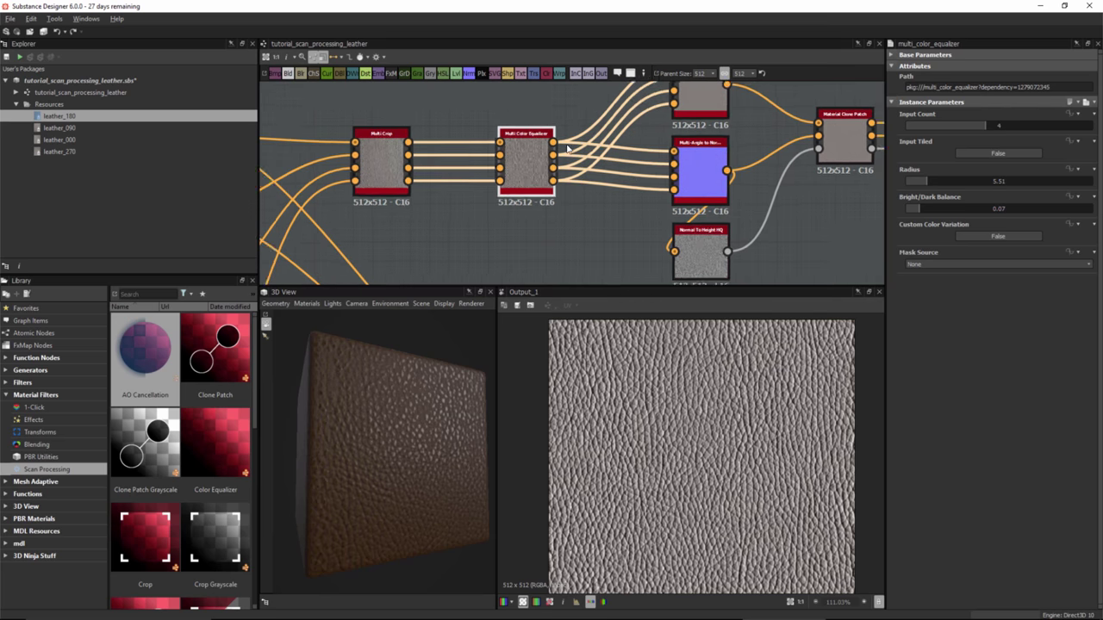
{"action": "middle_click_drag", "start_coordinate": [617, 69], "coordinate": [501, 94]}
{"action": "left_click_drag", "start_coordinate": [503, 100], "coordinate": [579, 268]}
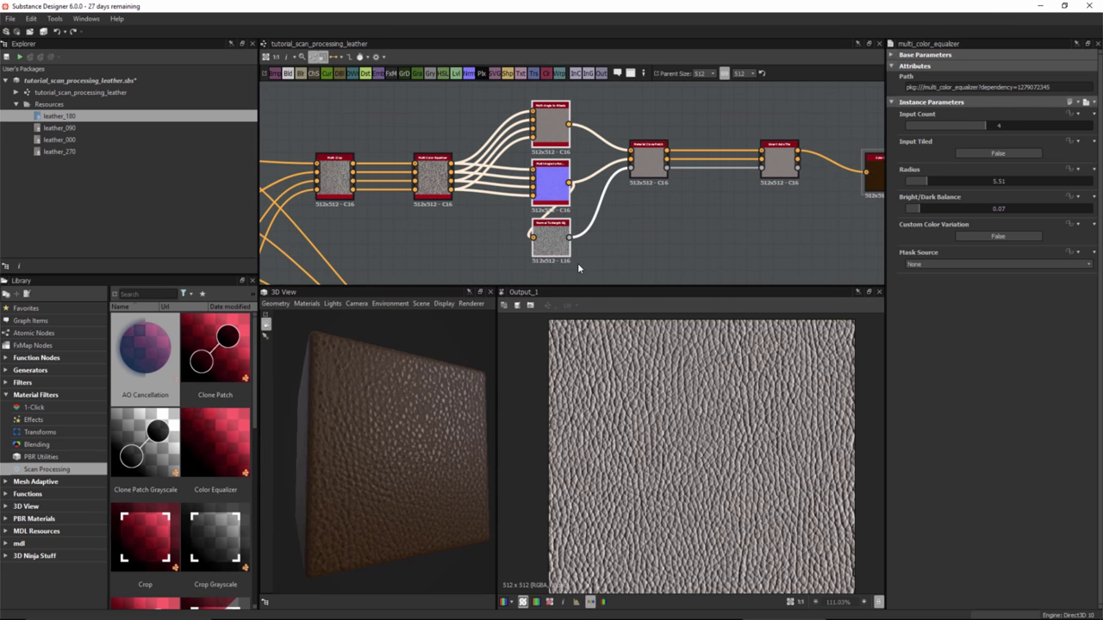
Review the Material Clone Patch and Smart Auto Tile base color results and the Color Match settings
{"action": "middle_click_drag", "start_coordinate": [694, 227], "coordinate": [512, 207]}
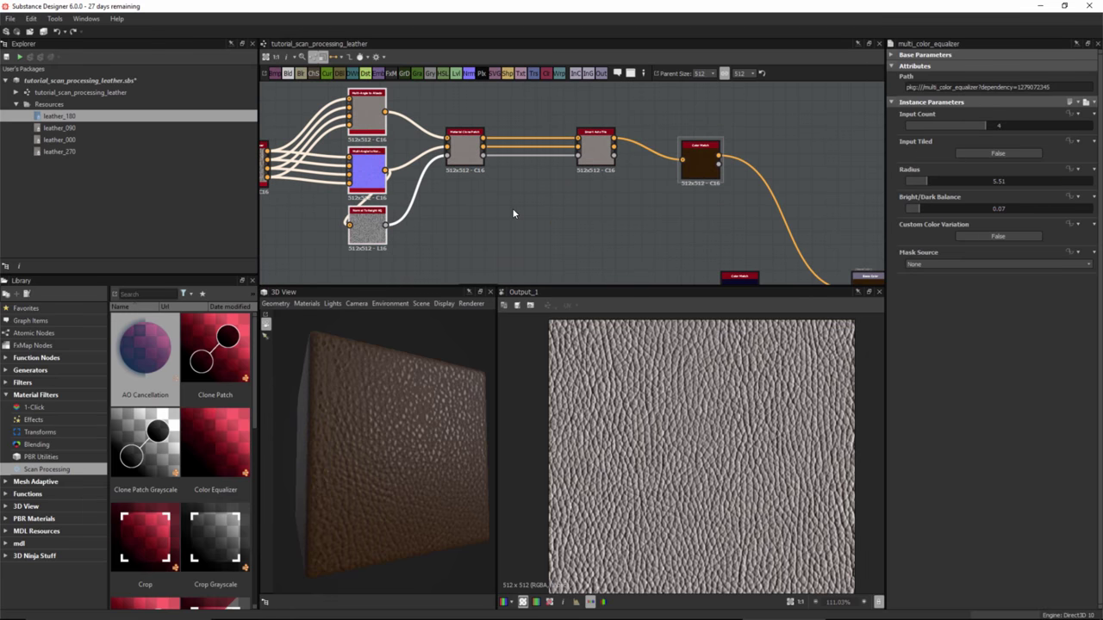
{"action": "double_click", "coordinate": [472, 157]}
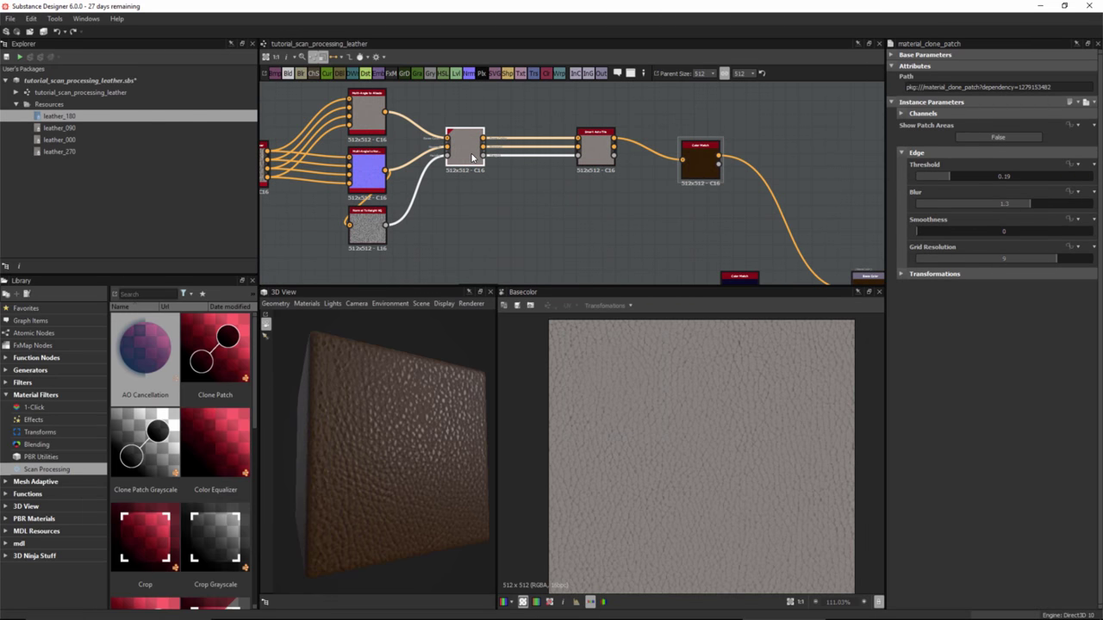
{"action": "middle_click_drag", "start_coordinate": [609, 179], "coordinate": [547, 209]}
{"action": "double_click", "coordinate": [543, 159]}
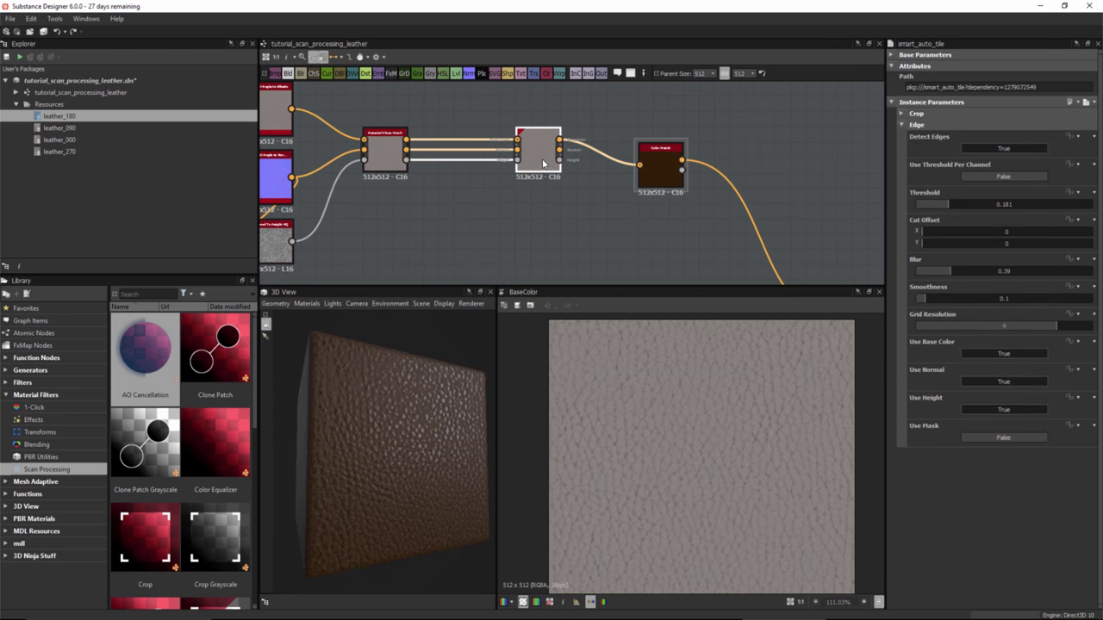
{"action": "middle_click_drag", "start_coordinate": [635, 226], "coordinate": [570, 186]}
{"action": "scroll", "coordinate": [608, 183], "scroll_direction": "down", "scroll_amount": 2}
{"action": "double_click", "coordinate": [607, 184]}
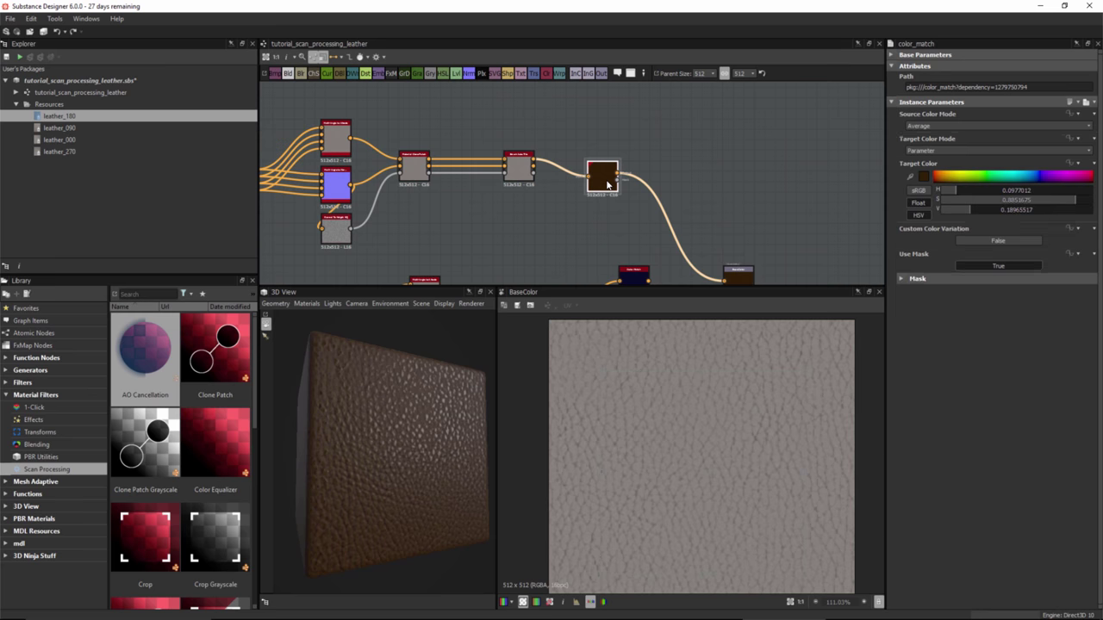